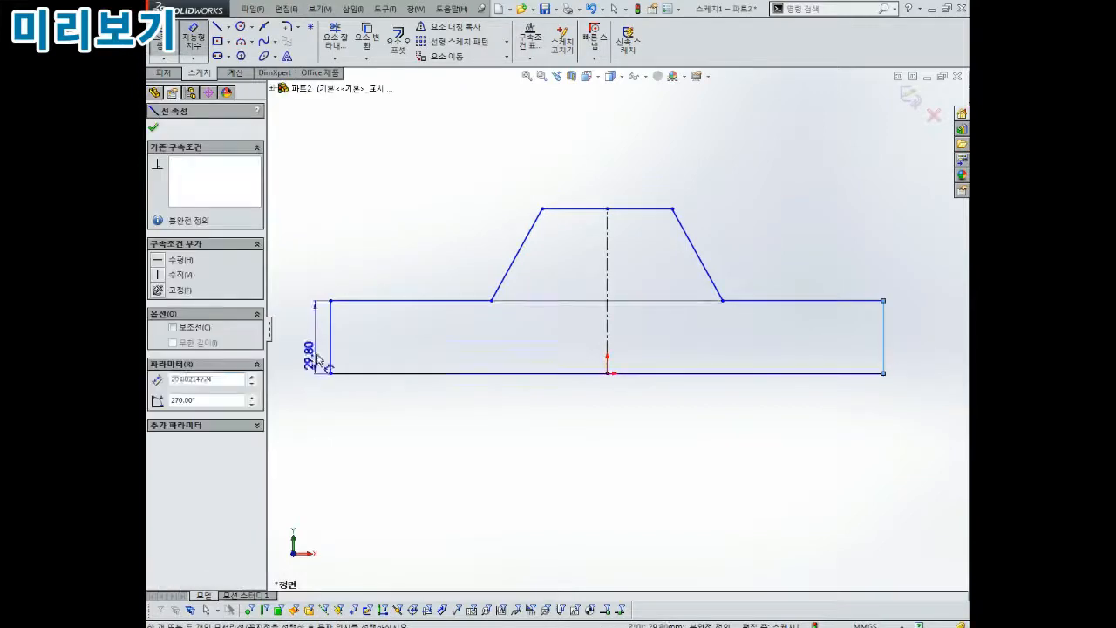
# Step: Set the profile's base width to 50 mm and dimension its overall height as 21.25 mm
pyautogui.write('50')
pyautogui.press('Return')
pyautogui.click(586, 375)
pyautogui.click(660, 208)
pyautogui.click(660, 266)
pyautogui.write('21.25')
pyautogui.press('Return')
# Step: Dimension the height of the profile's base flange as 7.5 mm
pyautogui.click(331, 293)
pyautogui.click(397, 306)
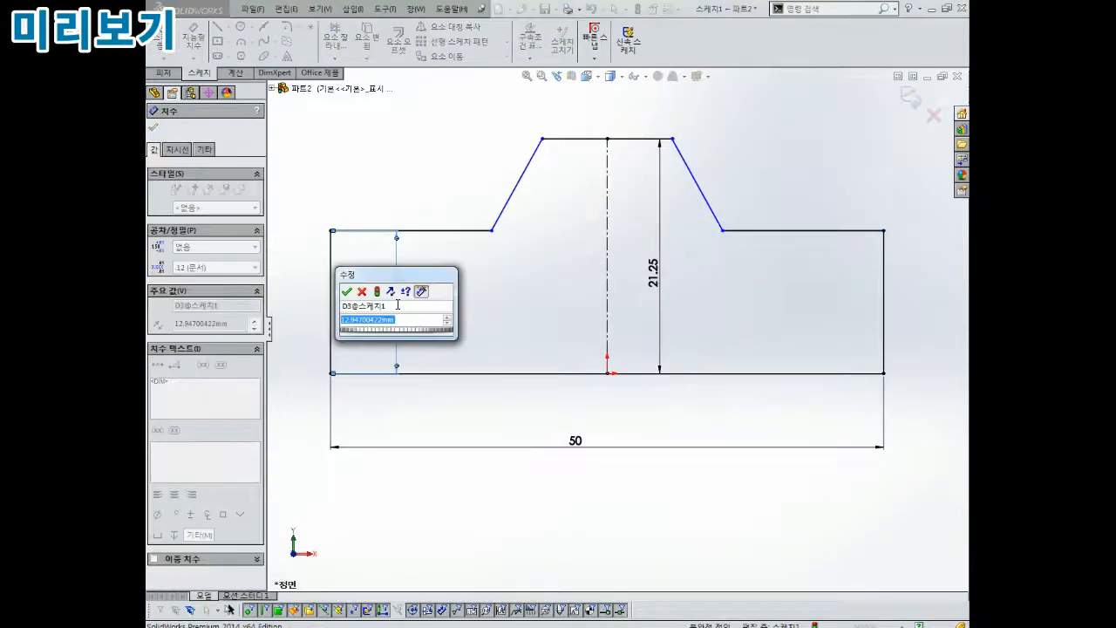
pyautogui.write('7.5')
pyautogui.press('Return')
# Step: Dimension the angle between the upper edge and the sloped side as 60° and the upper edge's length as 10 mm
pyautogui.click(647, 139)
pyautogui.click(686, 177)
pyautogui.click(708, 164)
pyautogui.write('60')
pyautogui.press('Return')
pyautogui.click(590, 138)
pyautogui.click(590, 107)
pyautogui.write('10')
pyautogui.press('Return')
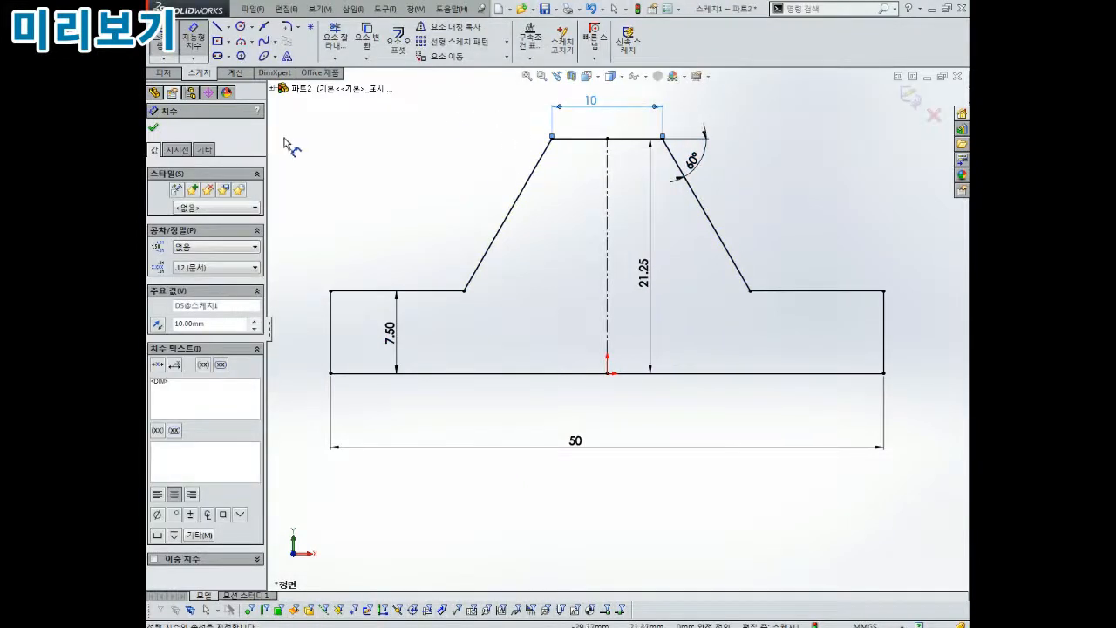
# Step: Sketch a circle centred on the vertical centerline inside the raised section and set its diameter to 10 mm
pyautogui.click(241, 27)
pyautogui.click(608, 231)
pyautogui.click(653, 231)
pyautogui.moveTo(773, 216); pyautogui.dragTo(775, 167, button='right')
pyautogui.click(643, 203)
pyautogui.click(569, 208)
pyautogui.write('10')
pyautogui.press('Return')
# Step: Dimension the circle's centre 12.5 mm above the profile's bottom edge
pyautogui.click(607, 231)
pyautogui.click(547, 375)
pyautogui.click(533, 330)
pyautogui.write('12.5')
pyautogui.press('Return')
pyautogui.scroll(1, 617, 345)
pyautogui.scroll(-1, 642, 371)
pyautogui.press('Escape')
pyautogui.scroll(1, 582, 418)
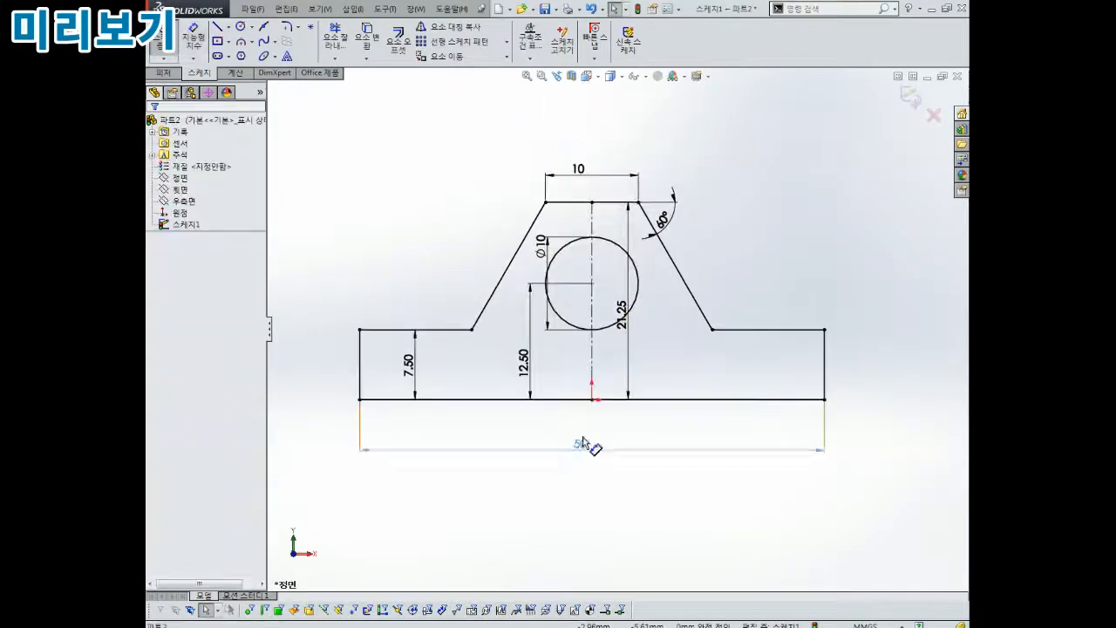
# Step: Rearrange the base width, circle diameter and overall height dimensions so they no longer crowd the circle
pyautogui.moveTo(571, 457); pyautogui.dragTo(589, 428)
pyautogui.scroll(-2, 584, 261)
pyautogui.moveTo(530, 245); pyautogui.dragTo(421, 293)
pyautogui.press('Escape')
pyautogui.scroll(1, 603, 368)
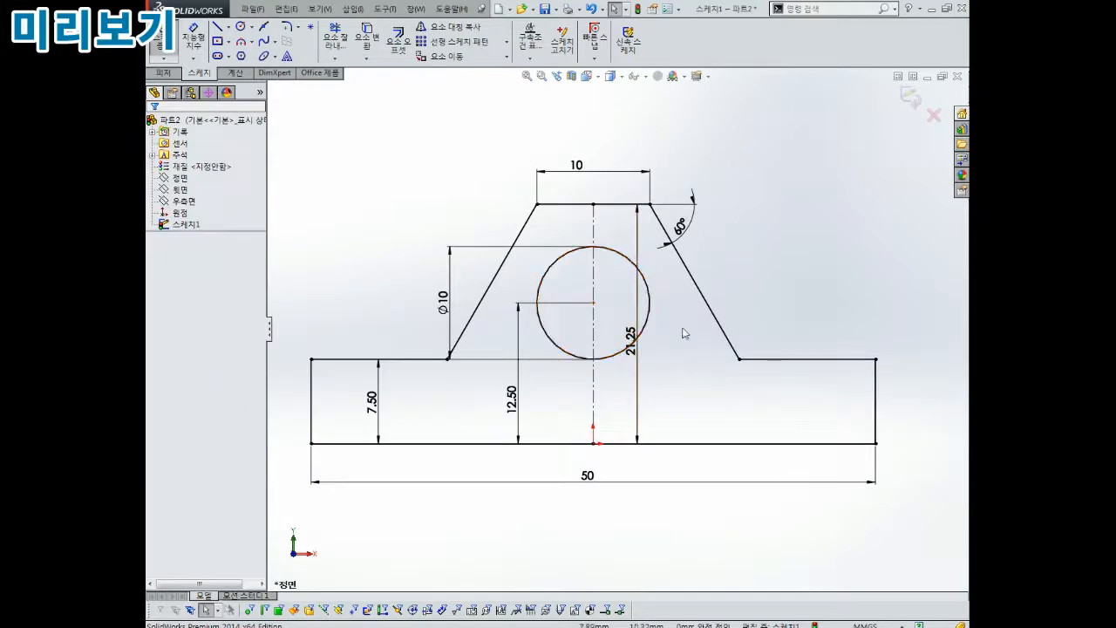
pyautogui.click(775, 330)
pyautogui.press('Escape')
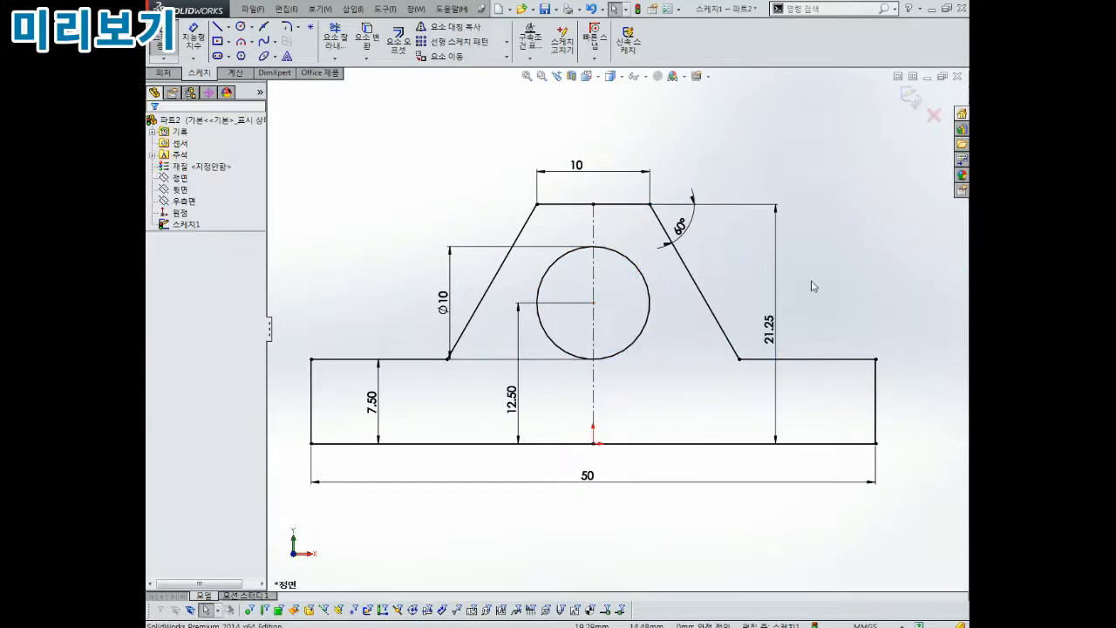
# Step: Close the sketch and extrude the profile 35 mm with the mid-plane end condition
pyautogui.click(911, 96)
pyautogui.click(164, 73)
pyautogui.click(163, 40)
pyautogui.click(213, 201)
pyautogui.click(201, 253)
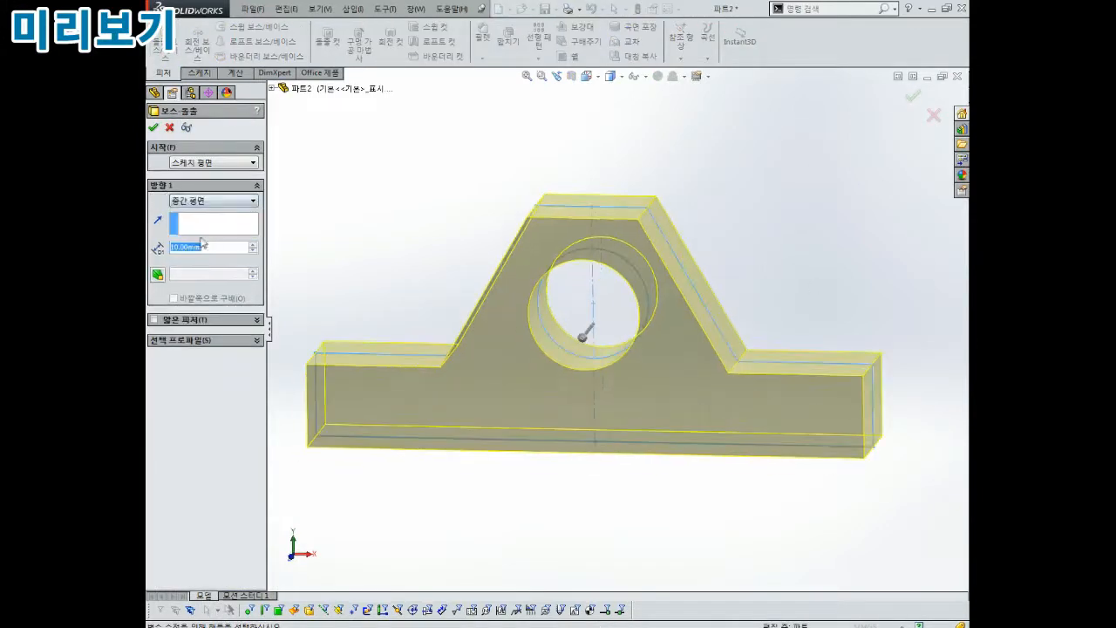
pyautogui.write('37.5')
pyautogui.click(153, 128)
# Step: Start a sketch on the base's long side face and draw a rectangle from the base's upper edge to above the block
pyautogui.scroll(4, 610, 253)
pyautogui.moveTo(632, 190); pyautogui.dragTo(599, 220, button='middle')
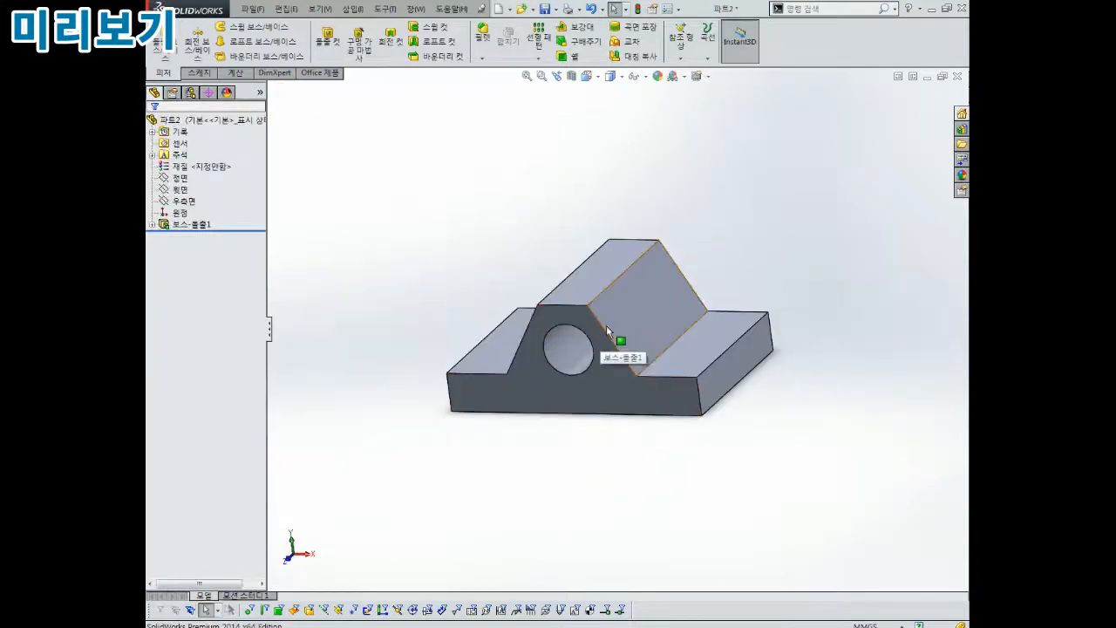
pyautogui.moveTo(606, 326); pyautogui.dragTo(600, 287, button='middle')
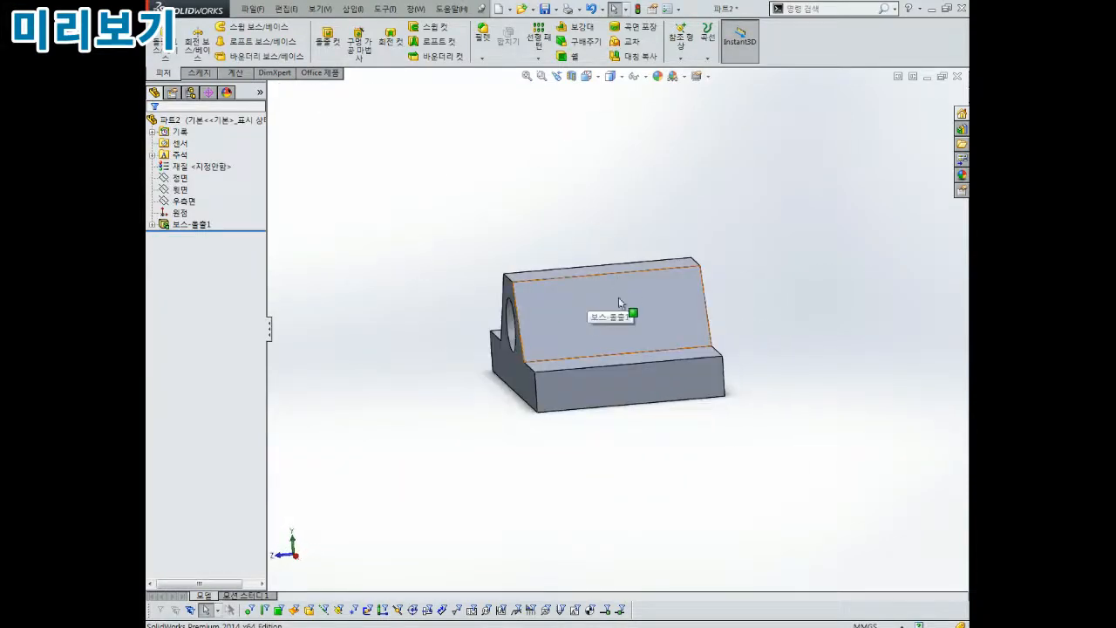
pyautogui.moveTo(633, 244); pyautogui.dragTo(696, 295, button='middle')
pyautogui.moveTo(700, 399); pyautogui.dragTo(747, 389, button='middle')
pyautogui.click(747, 389)
pyautogui.click(772, 343)
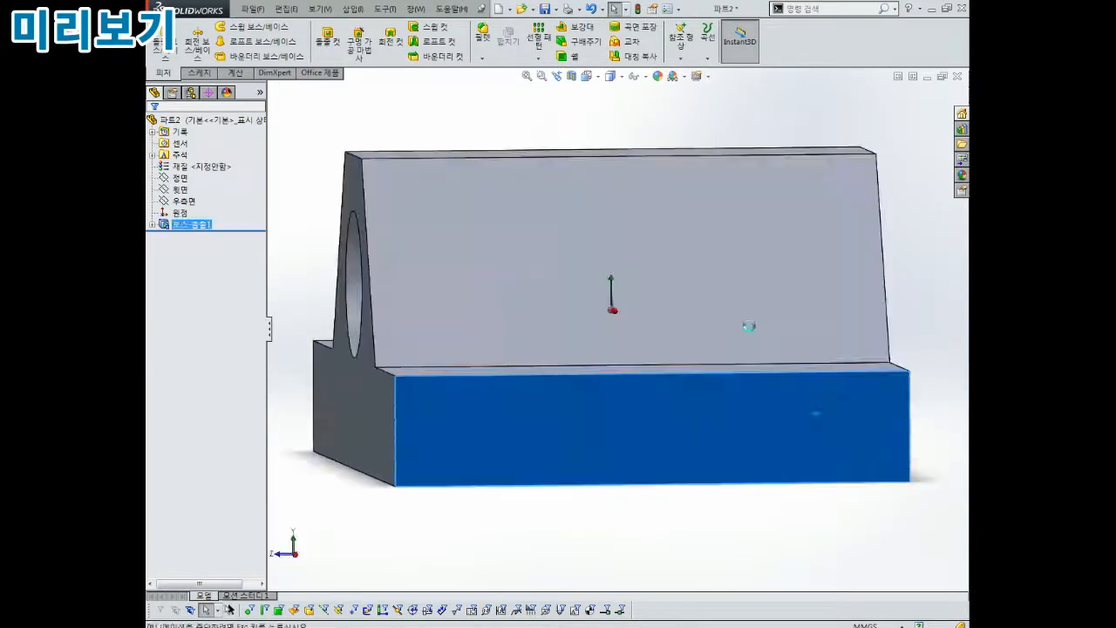
pyautogui.click(218, 41)
pyautogui.click(662, 358)
pyautogui.click(524, 120)
pyautogui.press('Escape')
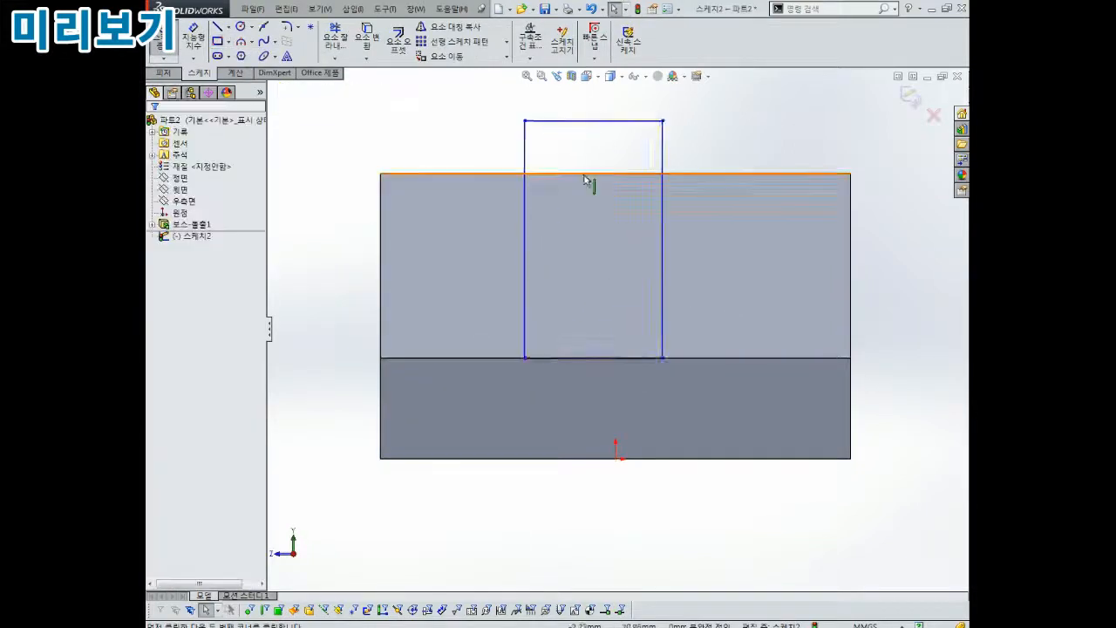
# Step: Draw a vertical centerline from the origin to the midpoint of the block's upper edge
pyautogui.scroll(1, 585, 177)
pyautogui.click(245, 49)
pyautogui.click(601, 452)
pyautogui.doubleClick(600, 214)
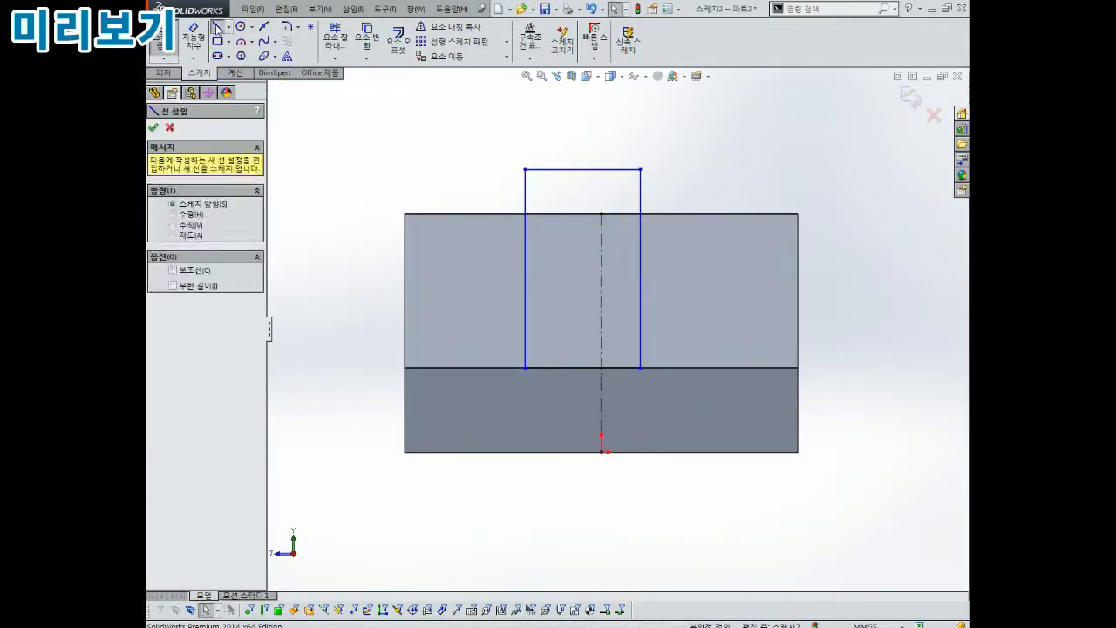
# Step: Sketch a closed four-sided profile with a slanted inner side over one end of the block, extending its outer side beyond the block
pyautogui.click(455, 215)
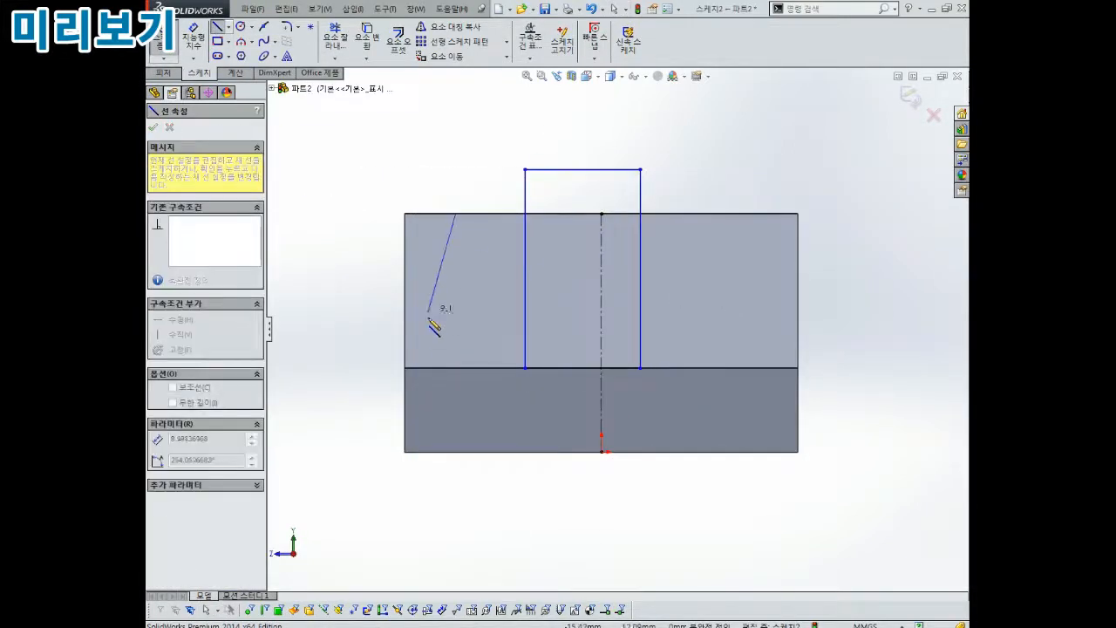
pyautogui.click(370, 214)
pyautogui.click(456, 214)
pyautogui.press('Escape')
pyautogui.scroll(-2, 473, 284)
pyautogui.moveTo(418, 217); pyautogui.dragTo(373, 216)
pyautogui.moveTo(647, 151); pyautogui.dragTo(646, 217)
pyautogui.scroll(2, 667, 229)
pyautogui.hotkey('ctrl', 'z')
pyautogui.scroll(1, 691, 296)
# Step: Dimension the rectangle's width as 20 mm and its side's distance from the centerline as 10 mm
pyautogui.moveTo(670, 210); pyautogui.dragTo(668, 174, button='right')
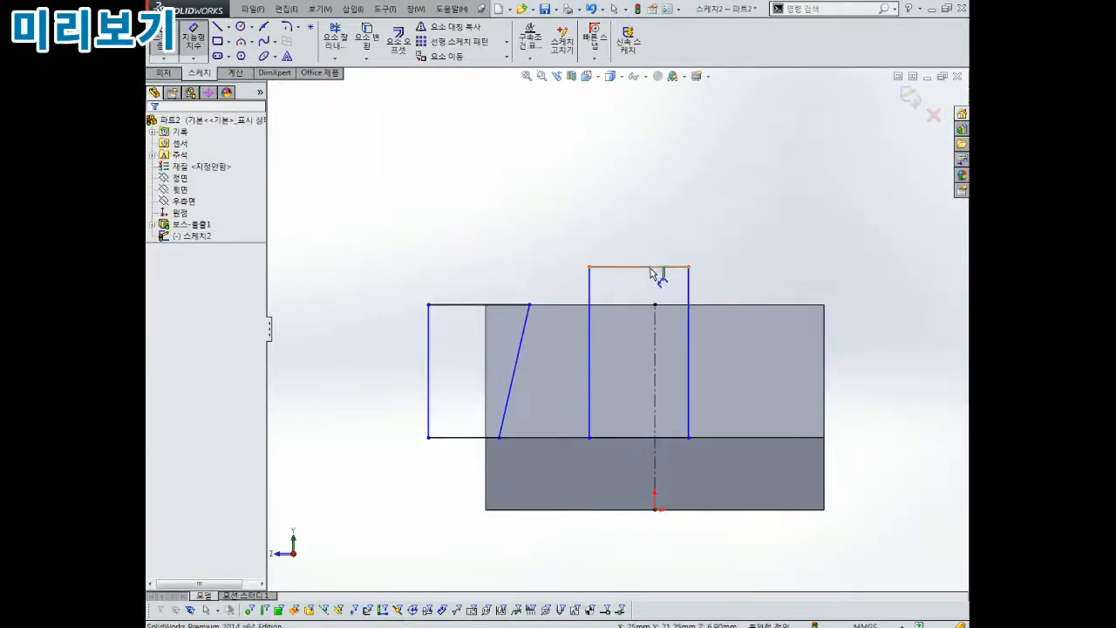
pyautogui.click(650, 266)
pyautogui.click(646, 218)
pyautogui.write('20')
pyautogui.press('Return')
pyautogui.click(655, 333)
pyautogui.click(591, 353)
pyautogui.click(633, 383)
pyautogui.write('10.00mm')
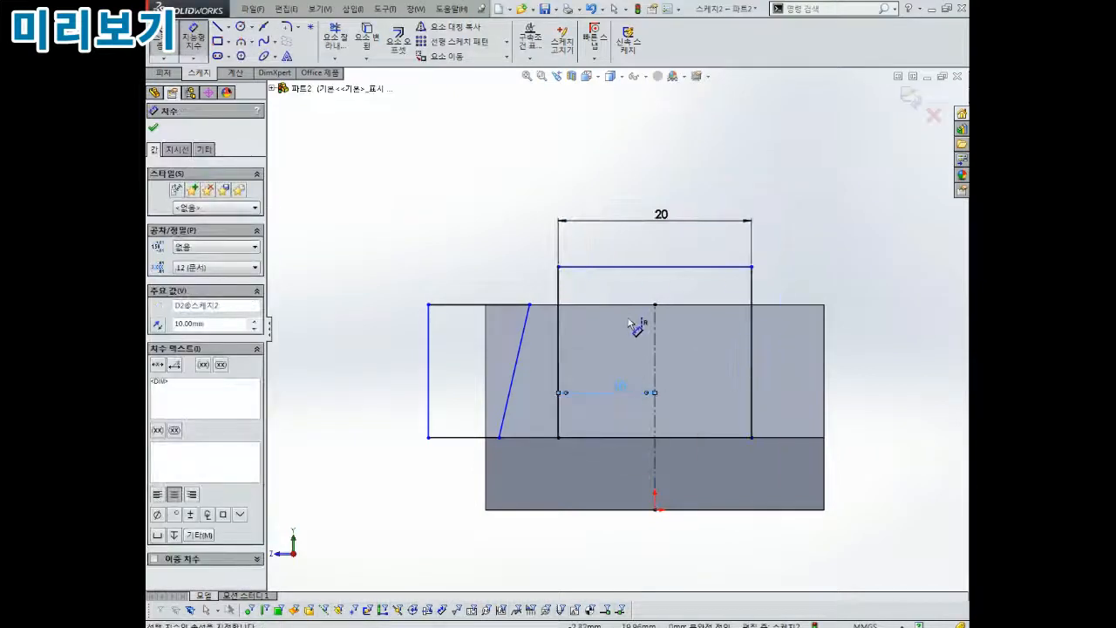
# Step: Dimension the slanted line's upper endpoint 2.93 mm from the rectangle's nearest side
pyautogui.scroll(-2, 540, 377)
pyautogui.scroll(-2, 499, 350)
pyautogui.click(548, 238)
pyautogui.press('Escape')
pyautogui.press('Escape')
pyautogui.moveTo(609, 253); pyautogui.dragTo(607, 213, button='right')
pyautogui.click(547, 237)
pyautogui.click(609, 202)
pyautogui.click(585, 186)
pyautogui.write('2.9')
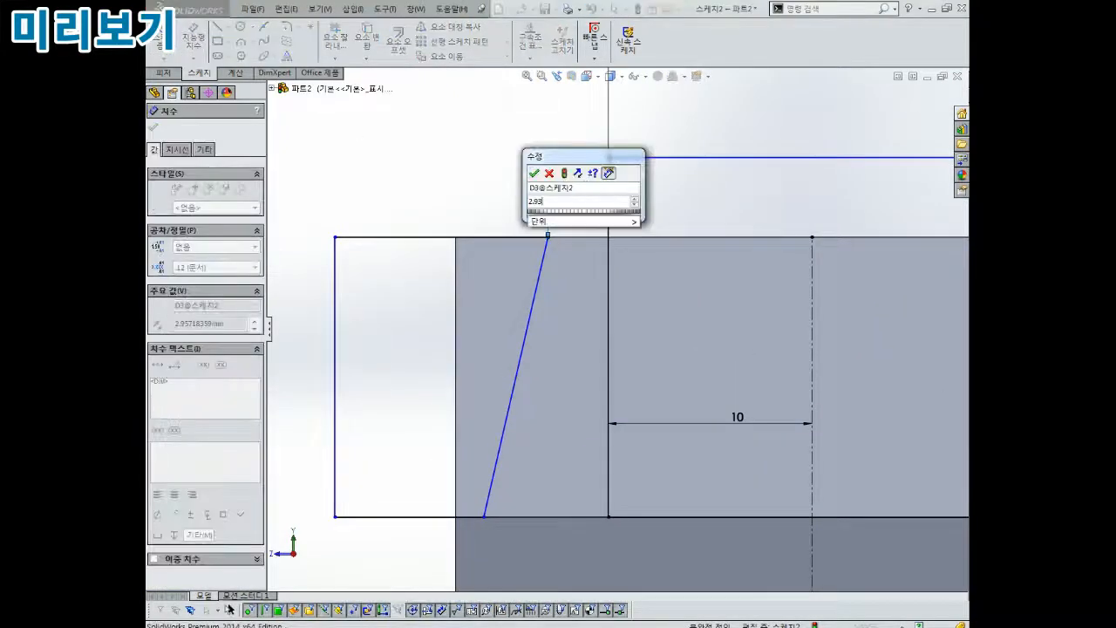
pyautogui.write('3')
pyautogui.press('Return')
pyautogui.press('Escape')
# Step: Dimension the slanted line's lower endpoint 5 mm from the rectangle's nearest side
pyautogui.scroll(3, 593, 307)
pyautogui.scroll(-1, 567, 293)
pyautogui.moveTo(528, 207); pyautogui.dragTo(528, 167, button='right')
pyautogui.click(534, 467)
pyautogui.click(621, 318)
pyautogui.click(586, 206)
pyautogui.write('5')
pyautogui.press('Return')
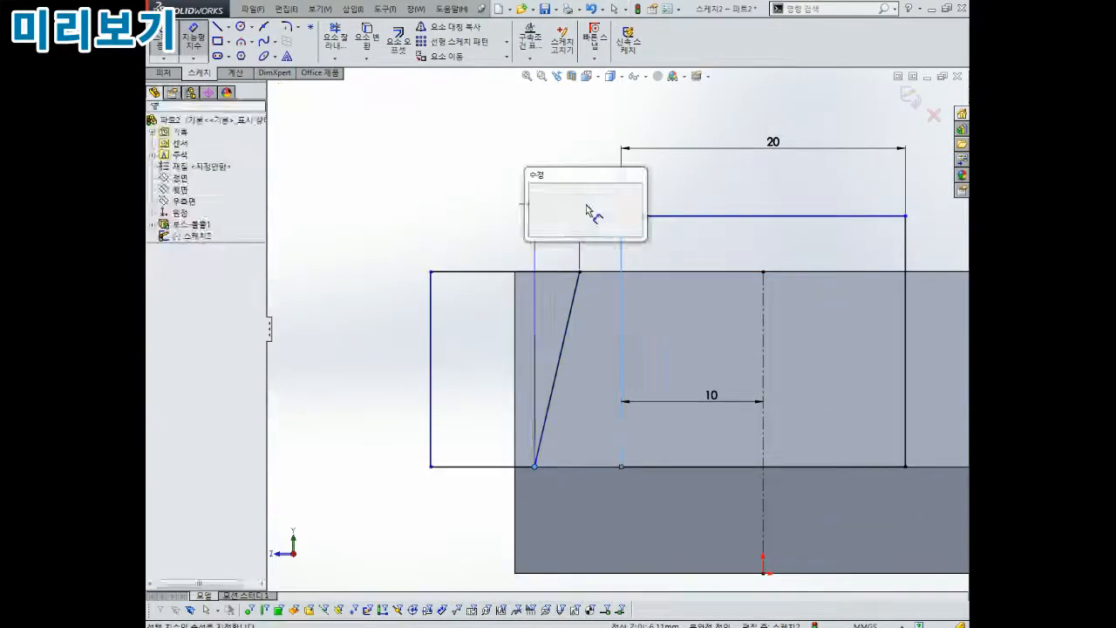
pyautogui.press('Escape')
# Step: Reposition the slanted line's offset dimension and adjust the free outer edges of the rectangle and the end profile
pyautogui.scroll(2, 616, 254)
pyautogui.moveTo(511, 243); pyautogui.dragTo(511, 221)
pyautogui.moveTo(591, 228); pyautogui.dragTo(591, 242)
pyautogui.press('Escape')
pyautogui.scroll(-1, 501, 302)
pyautogui.scroll(1, 496, 308)
pyautogui.moveTo(362, 439); pyautogui.dragTo(355, 440)
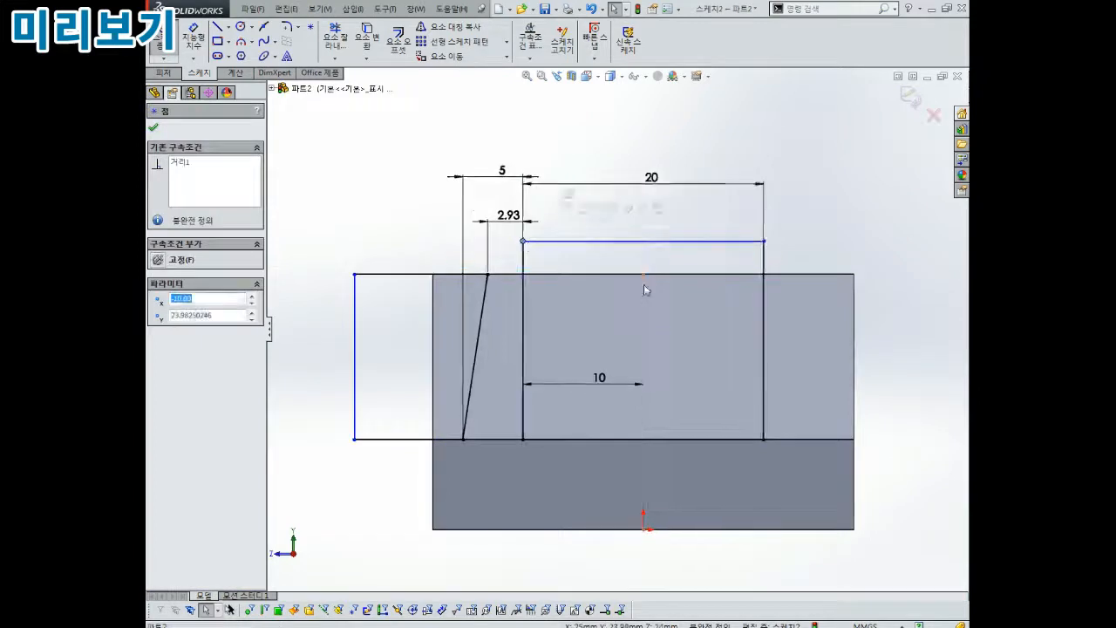
pyautogui.scroll(1, 637, 286)
pyautogui.scroll(-1, 645, 289)
pyautogui.press('Escape')
# Step: Mirror the four lines of the end profile about the vertical centerline, keeping the originals
pyautogui.click(451, 28)
pyautogui.press('Escape')
pyautogui.click(459, 42)
pyautogui.click(454, 27)
pyautogui.click(375, 433)
pyautogui.click(445, 381)
pyautogui.click(212, 293)
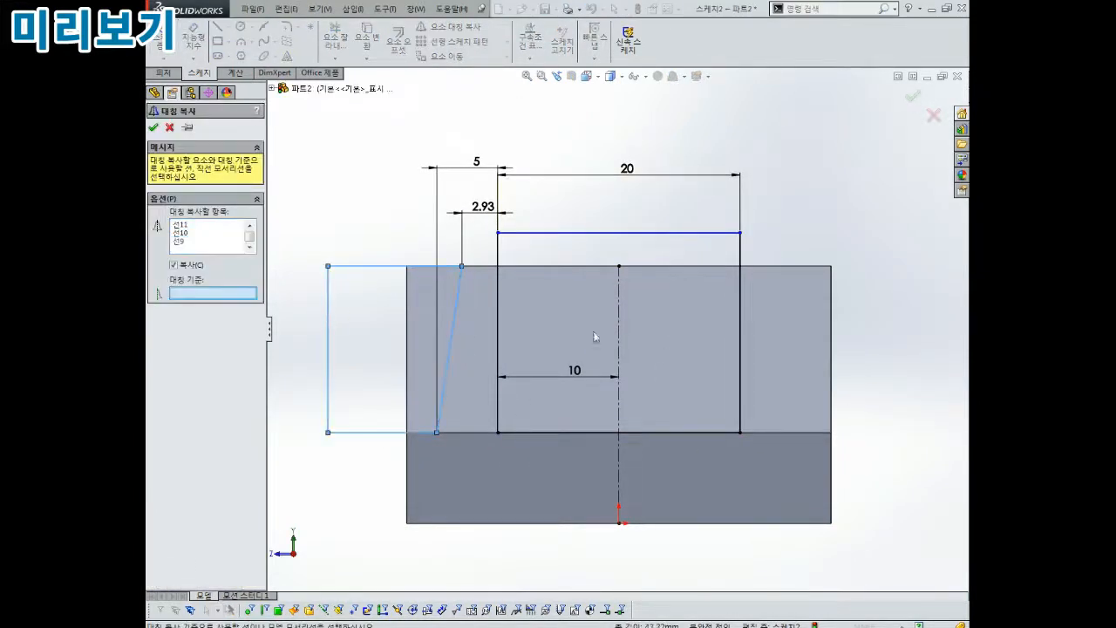
pyautogui.click(619, 326)
pyautogui.scroll(1, 621, 325)
pyautogui.click(155, 129)
# Step: Close the sketch and cut-extrude the rectangle and both end profiles out of the raised part of the block
pyautogui.scroll(-1, 694, 262)
pyautogui.scroll(1, 732, 397)
pyautogui.scroll(-1, 558, 331)
pyautogui.moveTo(780, 208)
pyautogui.mouseDown(button='middle')
pyautogui.moveTo(769, 229)
pyautogui.moveTo(841, 244)
pyautogui.mouseUp(button='middle')
pyautogui.scroll(4, 760, 183)
pyautogui.hotkey('ctrl', 'b')
pyautogui.click(328, 40)
pyautogui.click(213, 203)
pyautogui.click(204, 224)
pyautogui.click(154, 129)
# Step: Start a sketch on the base's front face and draw a circle around the hole, centred directly above the origin
pyautogui.moveTo(493, 187); pyautogui.dragTo(575, 233, button='middle')
pyautogui.scroll(-2, 649, 316)
pyautogui.moveTo(663, 315); pyautogui.dragTo(493, 425, button='middle')
pyautogui.click(491, 417)
pyautogui.click(545, 374)
pyautogui.scroll(-2, 608, 378)
pyautogui.moveTo(608, 378)
pyautogui.mouseDown(button='middle')
pyautogui.moveTo(465, 413)
pyautogui.moveTo(498, 368)
pyautogui.mouseUp(button='middle')
pyautogui.scroll(4, 466, 413)
pyautogui.hotkey('ctrl', '8')
pyautogui.click(240, 26)
pyautogui.click(627, 281)
pyautogui.click(641, 389)
# Step: Set the new circle's diameter to 15 mm
pyautogui.click(194, 36)
pyautogui.click(707, 208)
pyautogui.click(756, 167)
pyautogui.write('15')
pyautogui.press('Return')
pyautogui.keyDown('ctrl'); pyautogui.moveTo(797, 326); pyautogui.dragTo(728, 327, button='middle'); pyautogui.keyUp('ctrl')
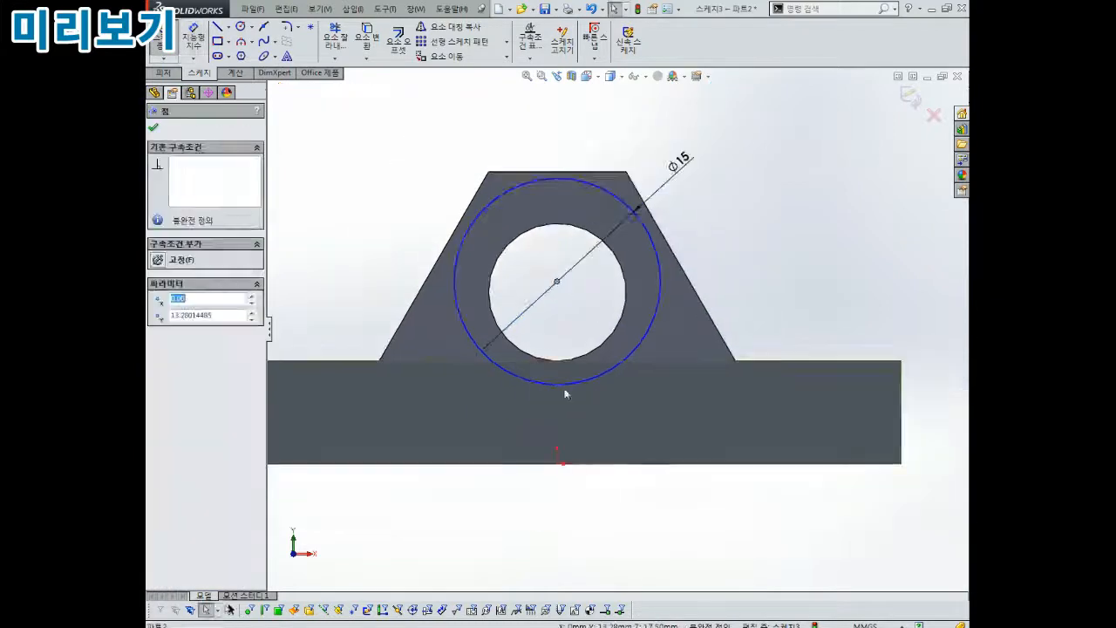
# Step: Make the 15 mm circle concentric with the edge of the hole
pyautogui.press('Escape')
pyautogui.click(624, 276)
pyautogui.keyDown('ctrl'); pyautogui.click(660, 277); pyautogui.keyUp('ctrl')
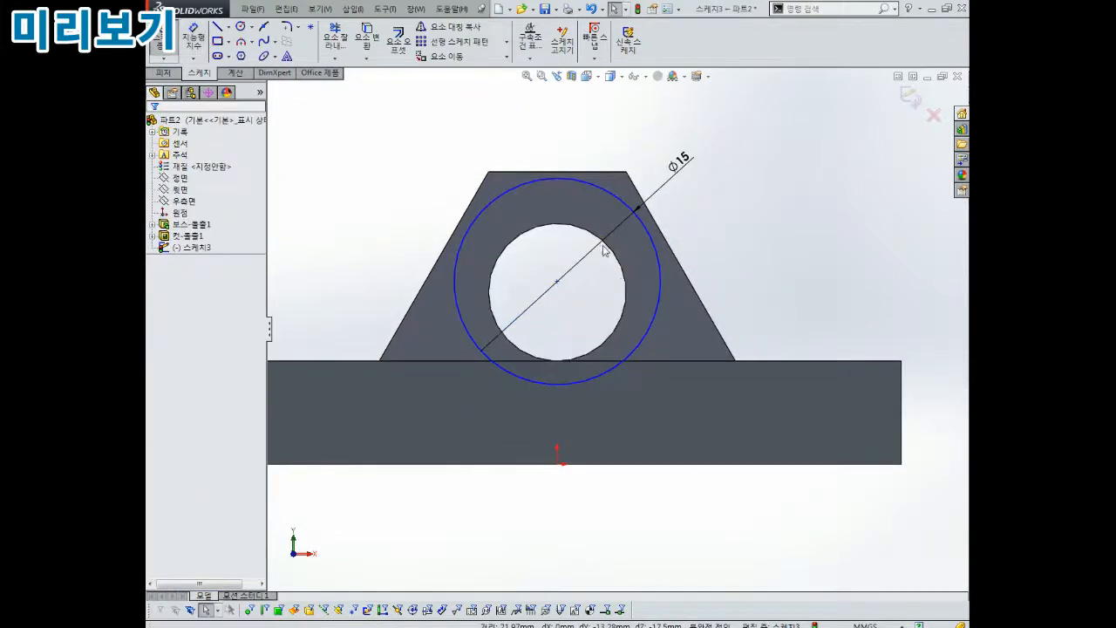
pyautogui.click(186, 364)
pyautogui.press('Escape')
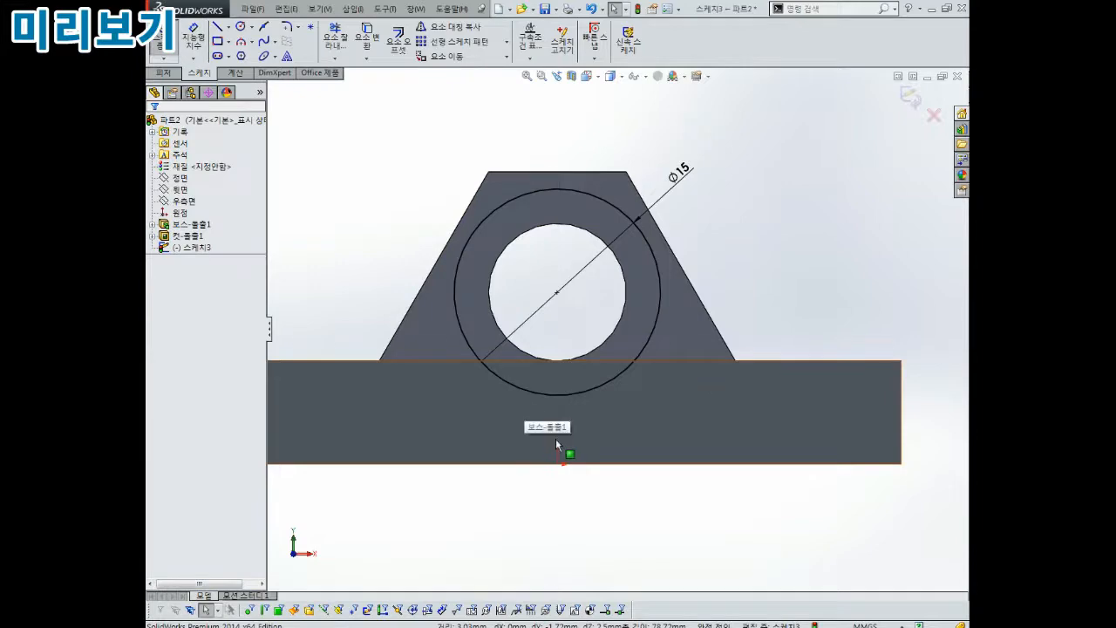
# Step: Close the sketch and cut-extrude the 15 mm circle into the base in front of the front upright
pyautogui.hotkey('ctrl', '7')
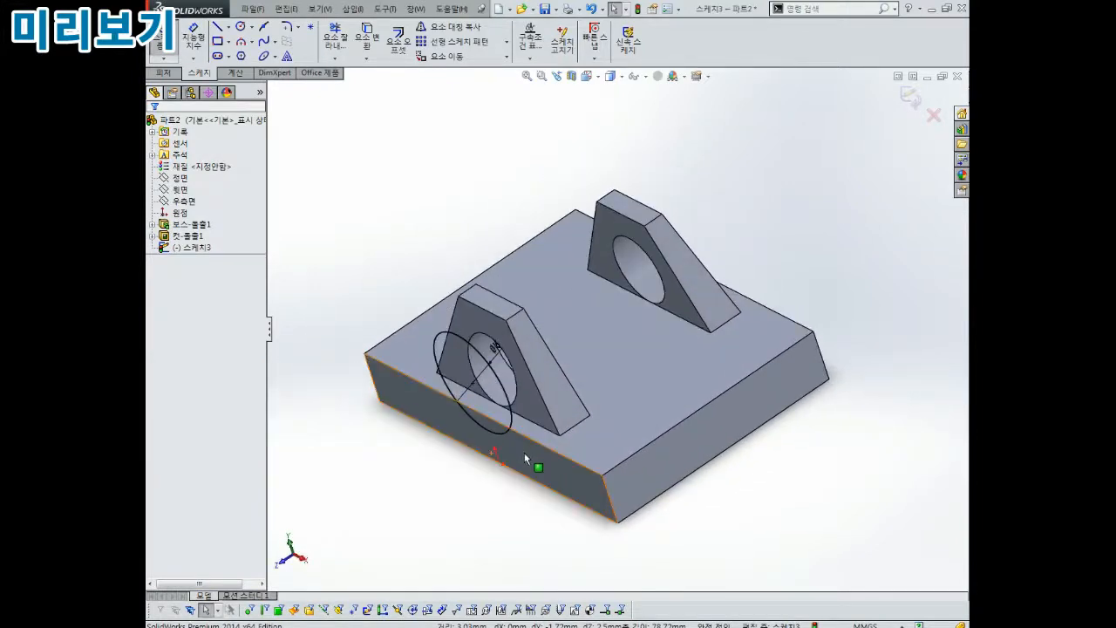
pyautogui.moveTo(562, 450)
pyautogui.mouseDown(button='middle')
pyautogui.moveTo(638, 375)
pyautogui.moveTo(649, 400)
pyautogui.mouseUp(button='middle')
pyautogui.click(911, 96)
pyautogui.click(328, 42)
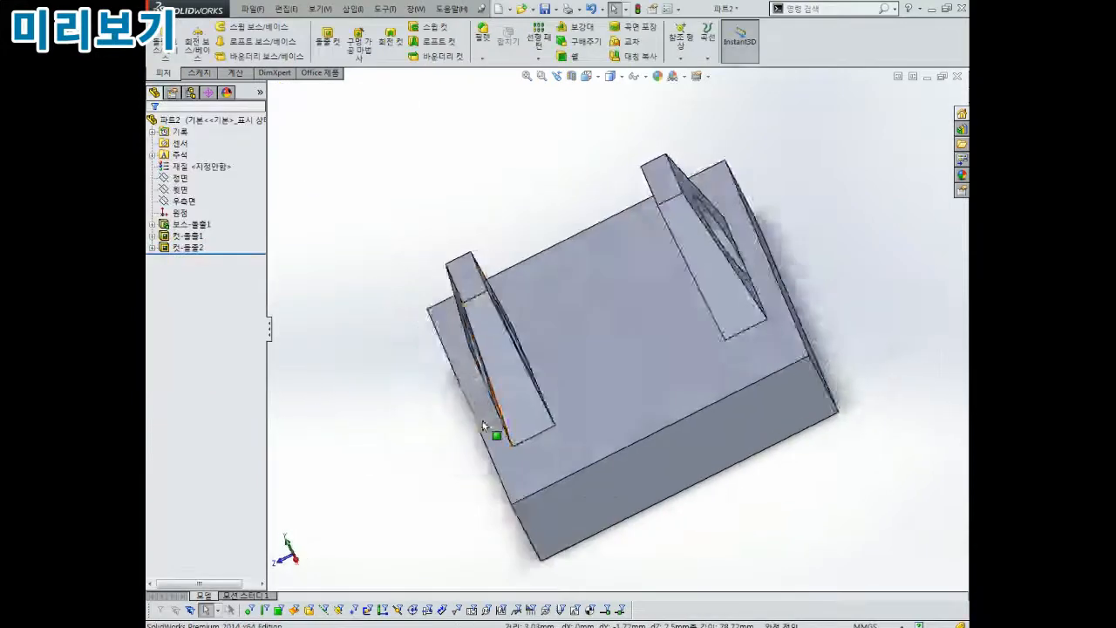
pyautogui.scroll(-5, 615, 334)
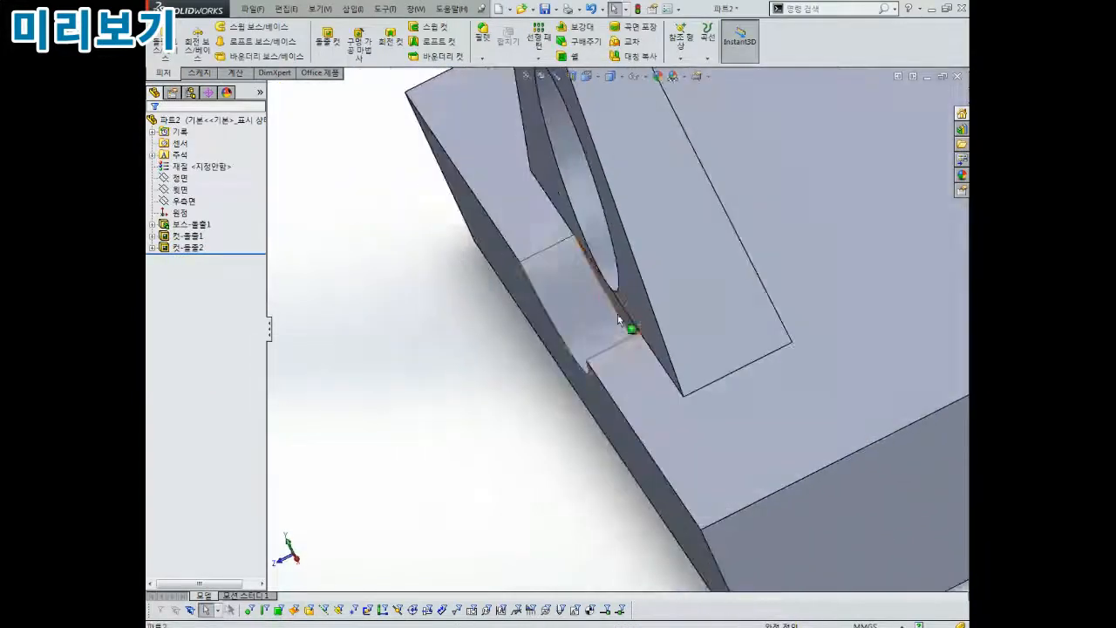
pyautogui.click(615, 295)
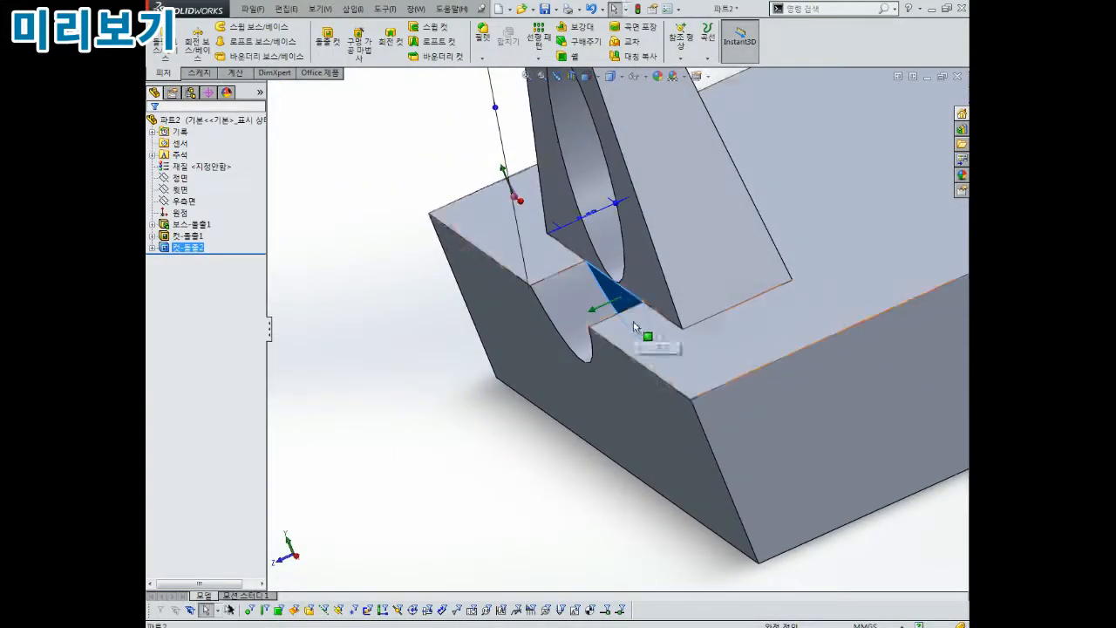
pyautogui.moveTo(634, 328); pyautogui.dragTo(613, 282, button='middle')
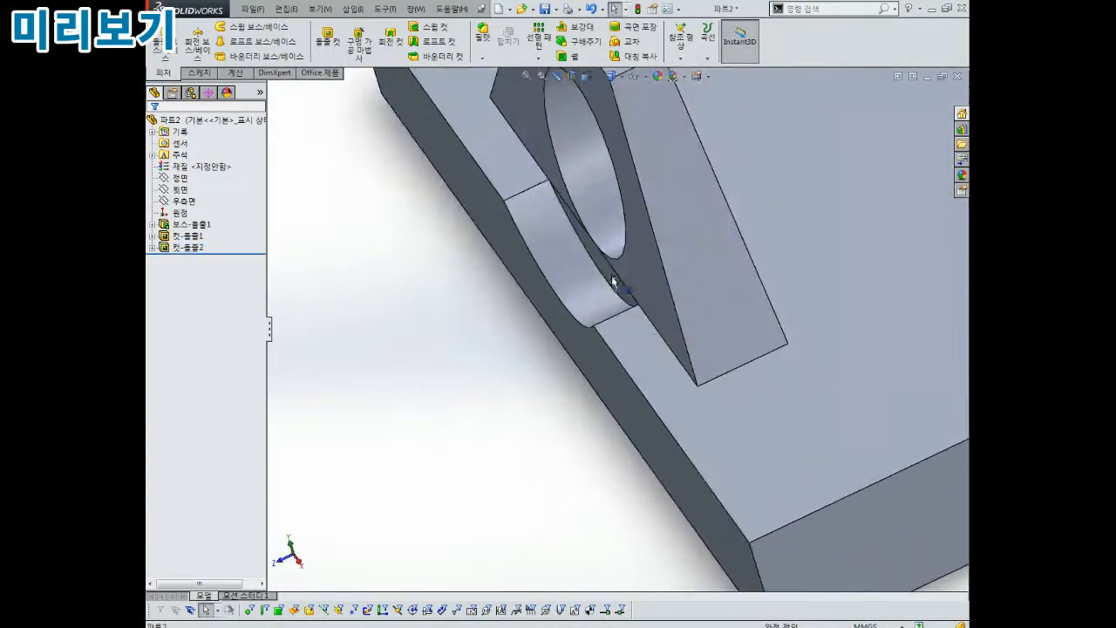
pyautogui.press('Escape')
# Step: Mirror the circular groove cut about the front plane to the opposite end of the base
pyautogui.scroll(5, 633, 326)
pyautogui.moveTo(634, 326); pyautogui.dragTo(662, 249, button='middle')
pyautogui.click(634, 56)
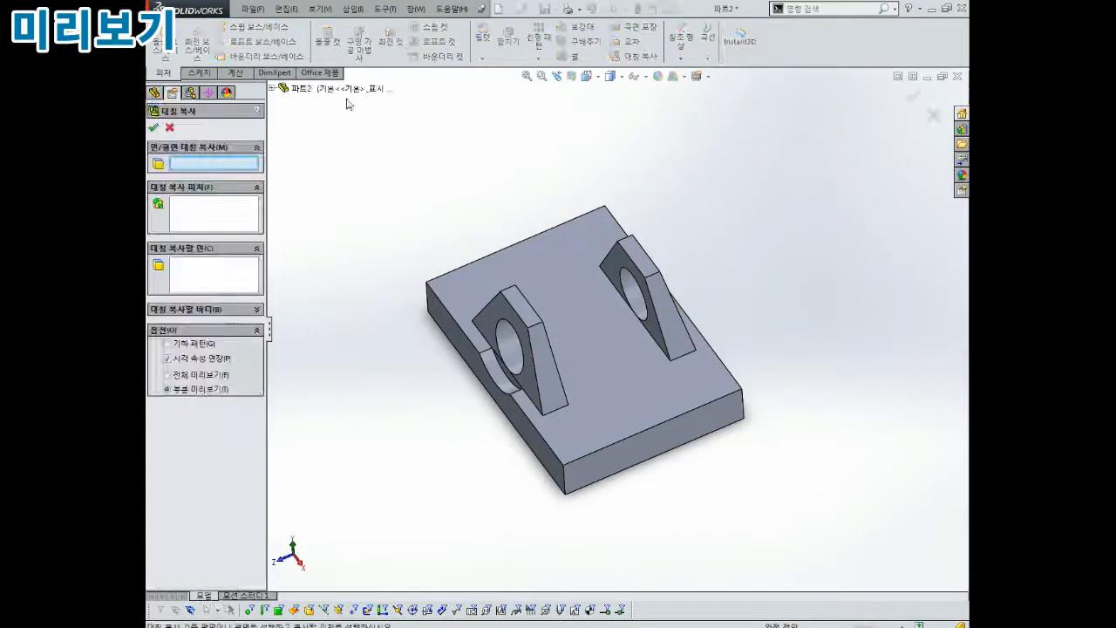
pyautogui.click(312, 147)
pyautogui.moveTo(523, 227); pyautogui.dragTo(558, 322, button='middle')
pyautogui.click(320, 216)
pyautogui.moveTo(558, 262); pyautogui.dragTo(488, 209, button='middle')
pyautogui.click(153, 129)
# Step: Start a sketch on the front plane and draw a closed half-trapezoid below the hole, with a slanted side about 4.5 mm long reaching the groove's edge
pyautogui.moveTo(541, 236); pyautogui.dragTo(696, 318, button='middle')
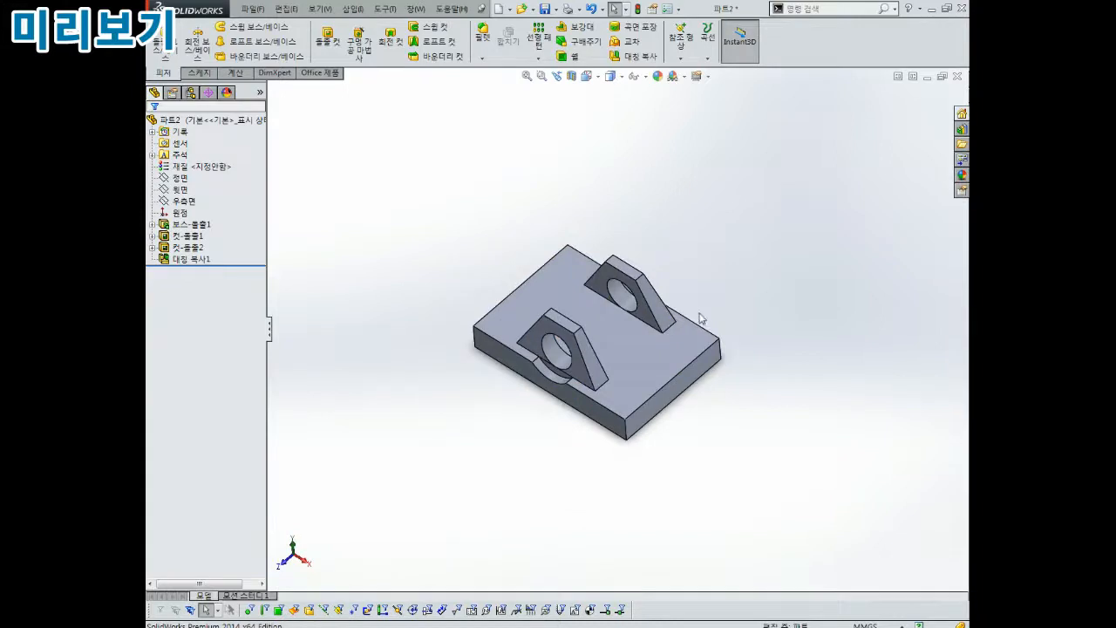
pyautogui.click(178, 177)
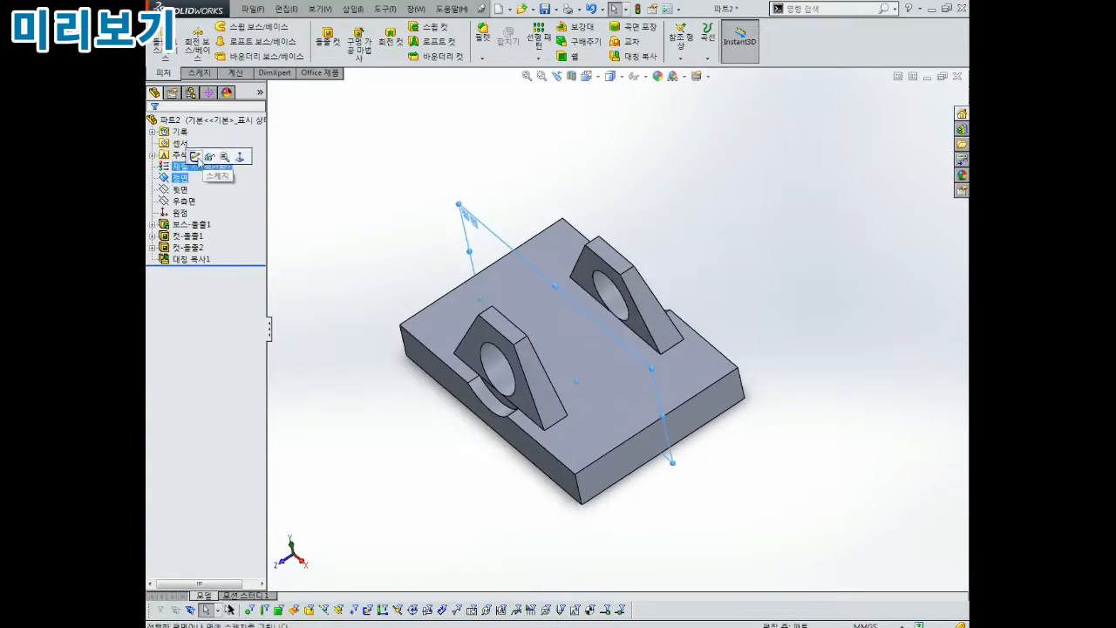
pyautogui.click(197, 157)
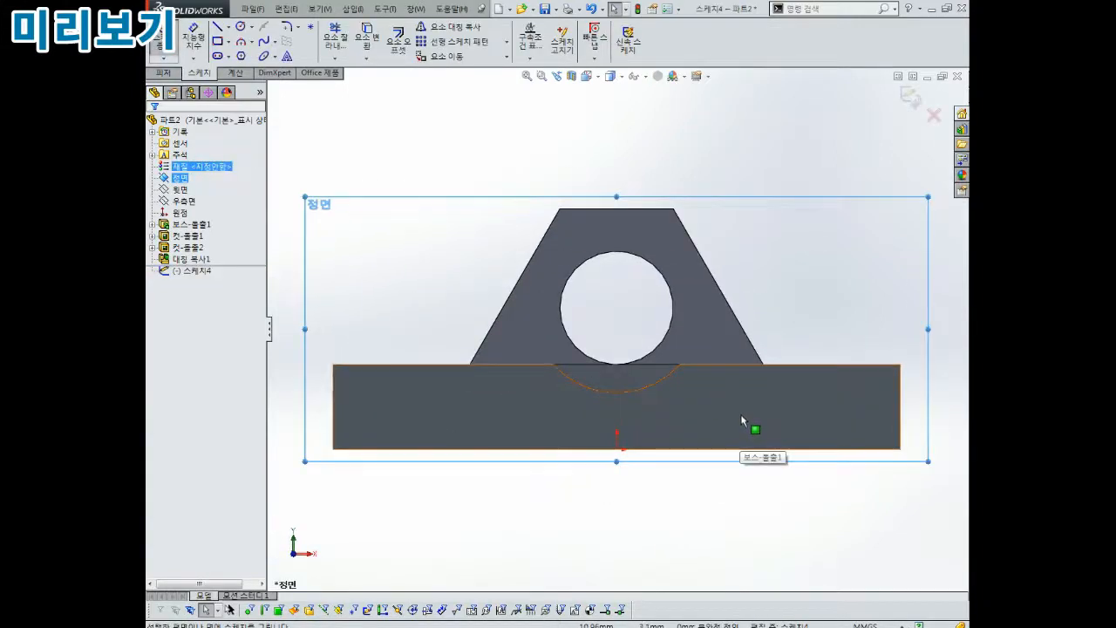
pyautogui.scroll(-1, 740, 417)
pyautogui.click(218, 27)
pyautogui.click(592, 348)
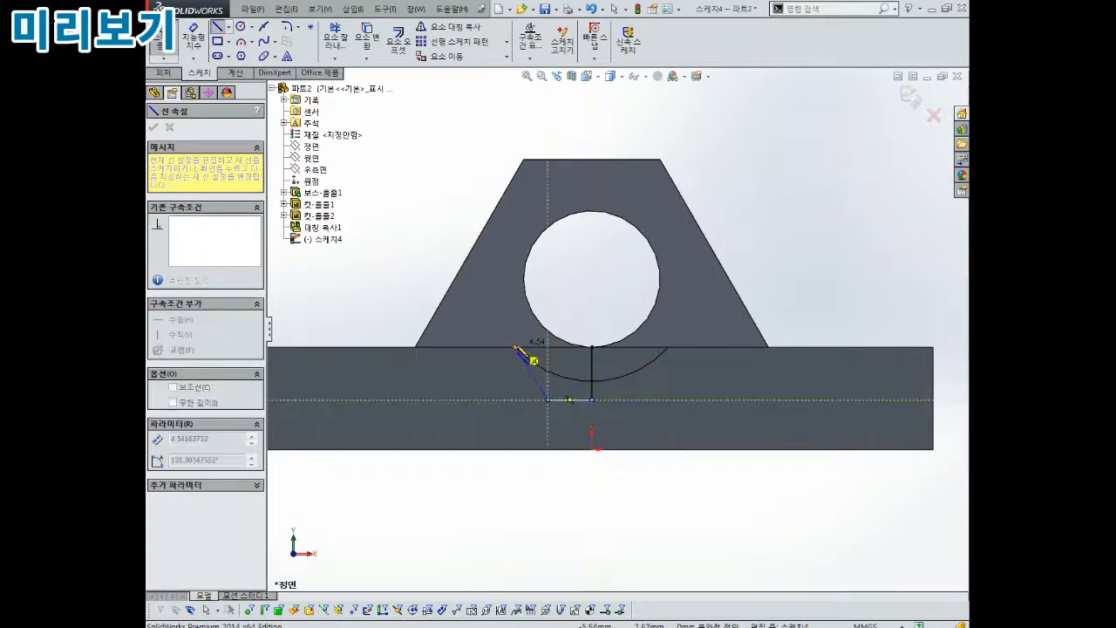
pyautogui.click(516, 348)
pyautogui.click(592, 348)
pyautogui.press('Escape')
# Step: Mirror the three outer sketch lines about the vertical centre line to complete the trapezoid
pyautogui.scroll(-2, 623, 403)
pyautogui.click(454, 27)
pyautogui.moveTo(555, 296); pyautogui.dragTo(464, 457)
pyautogui.click(213, 293)
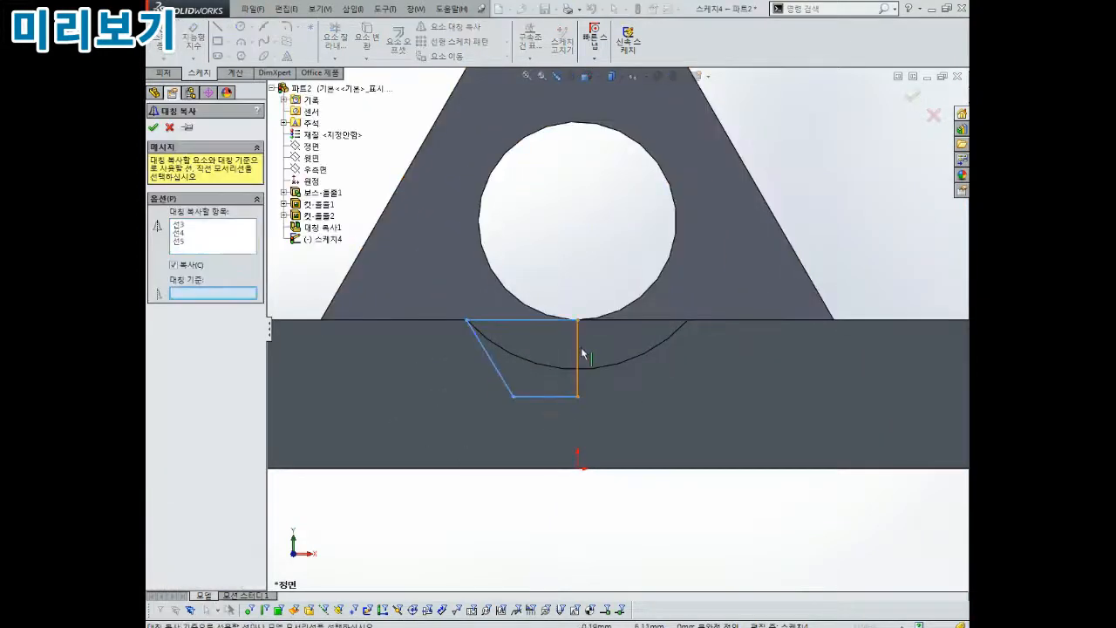
pyautogui.click(154, 128)
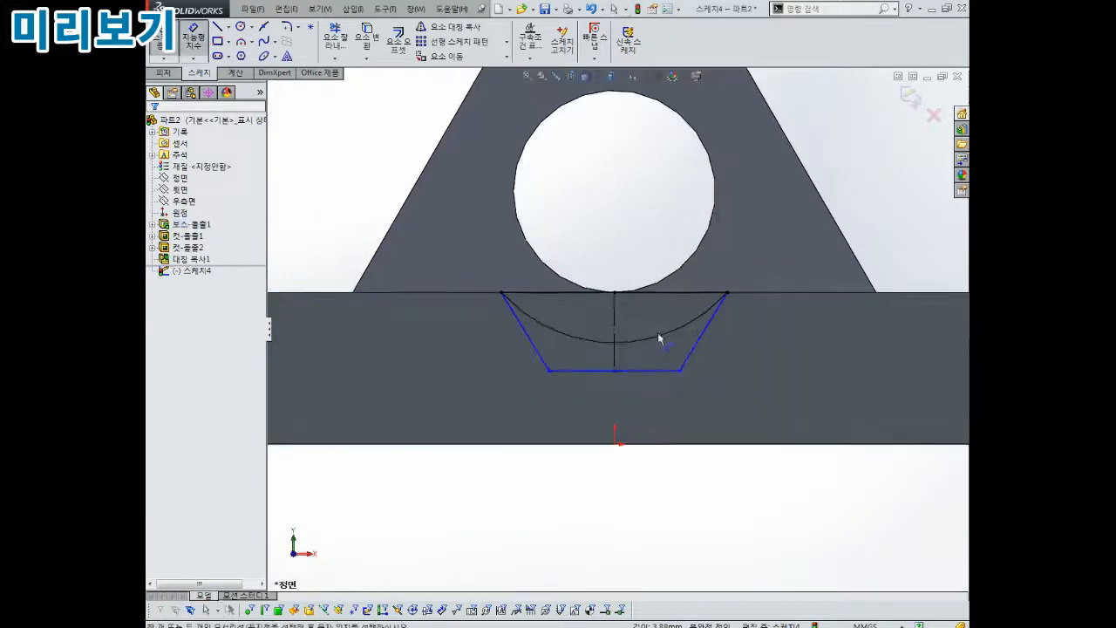
# Step: Dimension the trapezoid's lower edge to 8 mm and its height to 5 mm
pyautogui.click(627, 372)
pyautogui.click(628, 390)
pyautogui.write('8')
pyautogui.press('Return')
pyautogui.click(712, 338)
pyautogui.click(756, 330)
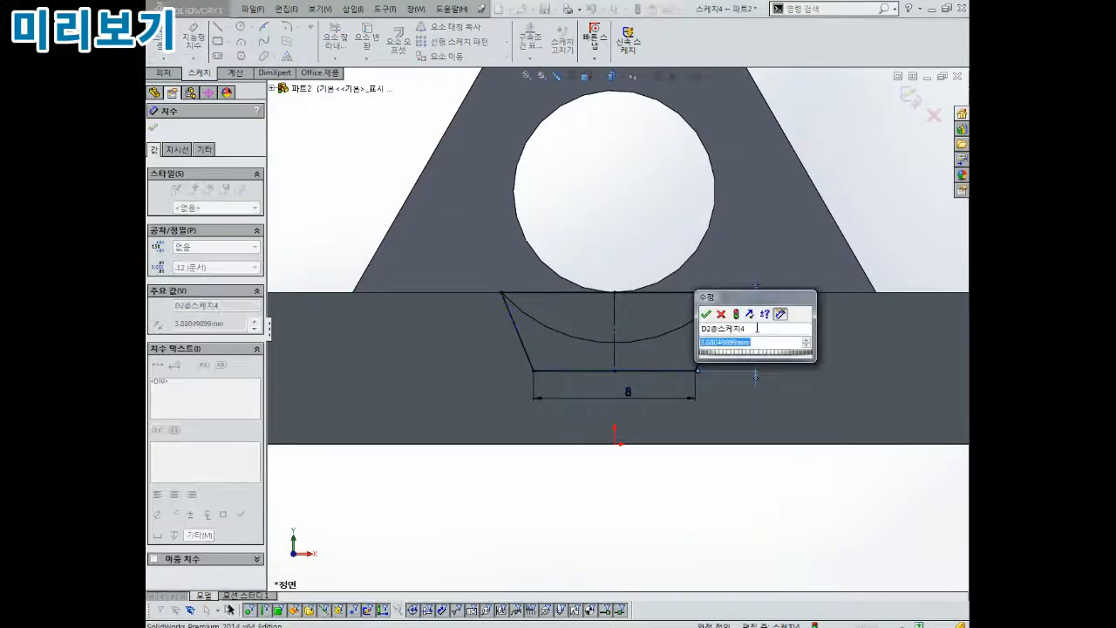
pyautogui.write('5')
pyautogui.press('Return')
pyautogui.press('Escape')
# Step: Delete the relation that ties the trapezoid's upper corner to the end of the groove's arc
pyautogui.scroll(2, 688, 299)
pyautogui.scroll(-2, 682, 301)
pyautogui.click(673, 306)
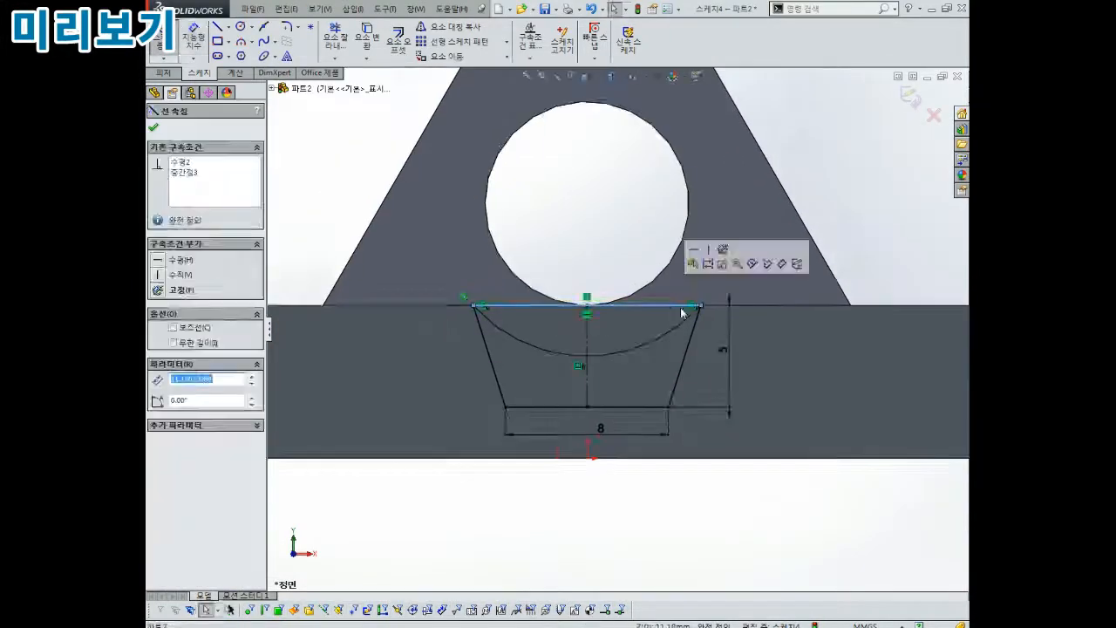
pyautogui.scroll(-3, 626, 309)
pyautogui.click(367, 308)
pyautogui.click(354, 292)
pyautogui.press('Delete')
# Step: Dimension the trapezoid's upper edge to 13 mm
pyautogui.scroll(3, 697, 312)
pyautogui.click(683, 312)
pyautogui.click(687, 283)
pyautogui.write('13')
pyautogui.press('Return')
pyautogui.press('Escape')
# Step: Reposition the 5, 13 and 8 mm dimensions around the trapezoid profile
pyautogui.scroll(2, 643, 334)
pyautogui.click(189, 248)
pyautogui.click(201, 229)
pyautogui.moveTo(687, 350); pyautogui.dragTo(708, 366)
pyautogui.moveTo(670, 281); pyautogui.dragTo(571, 267)
pyautogui.moveTo(583, 416); pyautogui.dragTo(572, 416)
pyautogui.scroll(-1, 529, 375)
pyautogui.scroll(-1, 704, 376)
pyautogui.click(191, 259)
pyautogui.click(202, 240)
# Step: Close the sketch and cut-extrude the trapezoid 20 mm in total, symmetrically about the front plane
pyautogui.moveTo(610, 274)
pyautogui.mouseDown(button='middle')
pyautogui.moveTo(641, 302)
pyautogui.moveTo(601, 358)
pyautogui.mouseUp(button='middle')
pyautogui.click(911, 97)
pyautogui.scroll(4, 506, 291)
pyautogui.click(328, 40)
pyautogui.click(214, 202)
pyautogui.click(207, 280)
pyautogui.moveTo(209, 250); pyautogui.dragTo(148, 260)
pyautogui.write('20')
pyautogui.press('Return')
pyautogui.click(153, 129)
# Step: Start a sketch on the base's upper face and draw a circle near its rear-left corner, centred about 20.8 mm and 13.6 mm from the origin
pyautogui.scroll(-2, 730, 360)
pyautogui.scroll(3, 730, 360)
pyautogui.moveTo(611, 316); pyautogui.dragTo(615, 289, button='middle')
pyautogui.click(615, 289)
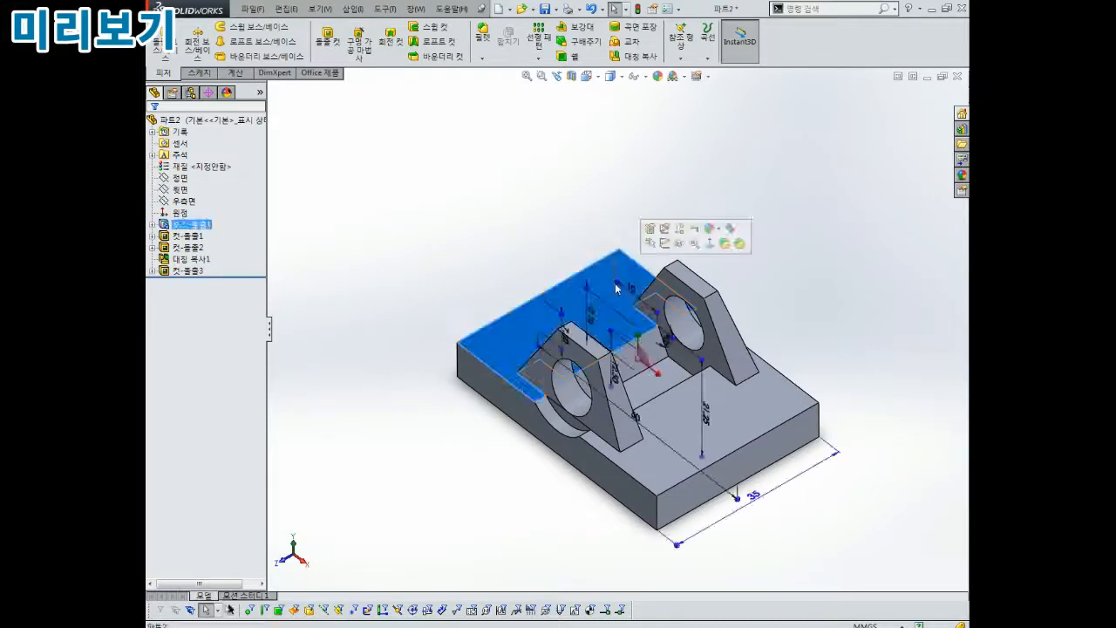
pyautogui.click(665, 243)
pyautogui.click(240, 27)
pyautogui.moveTo(415, 196); pyautogui.dragTo(432, 179)
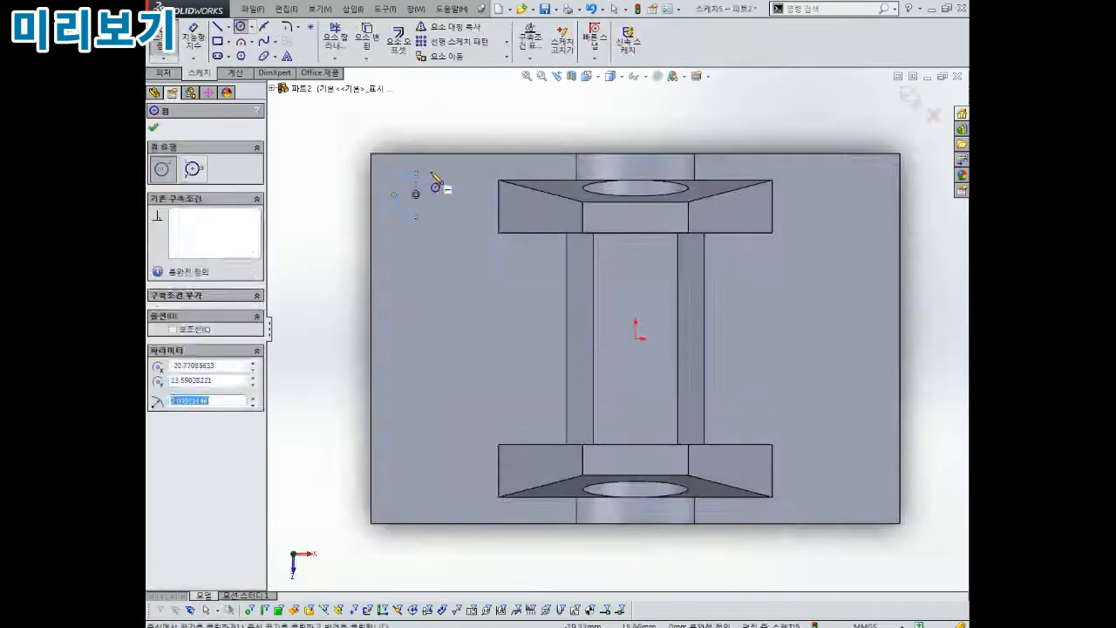
# Step: Set the corner circle's diameter to 5 mm
pyautogui.click(193, 36)
pyautogui.click(415, 223)
pyautogui.click(438, 277)
pyautogui.press('Return')
# Step: Dimension the circle's centre 20 mm along the base's length and 12.5 mm along its width from the origin
pyautogui.click(635, 338)
pyautogui.click(422, 216)
pyautogui.click(491, 377)
pyautogui.write('20')
pyautogui.press('Return')
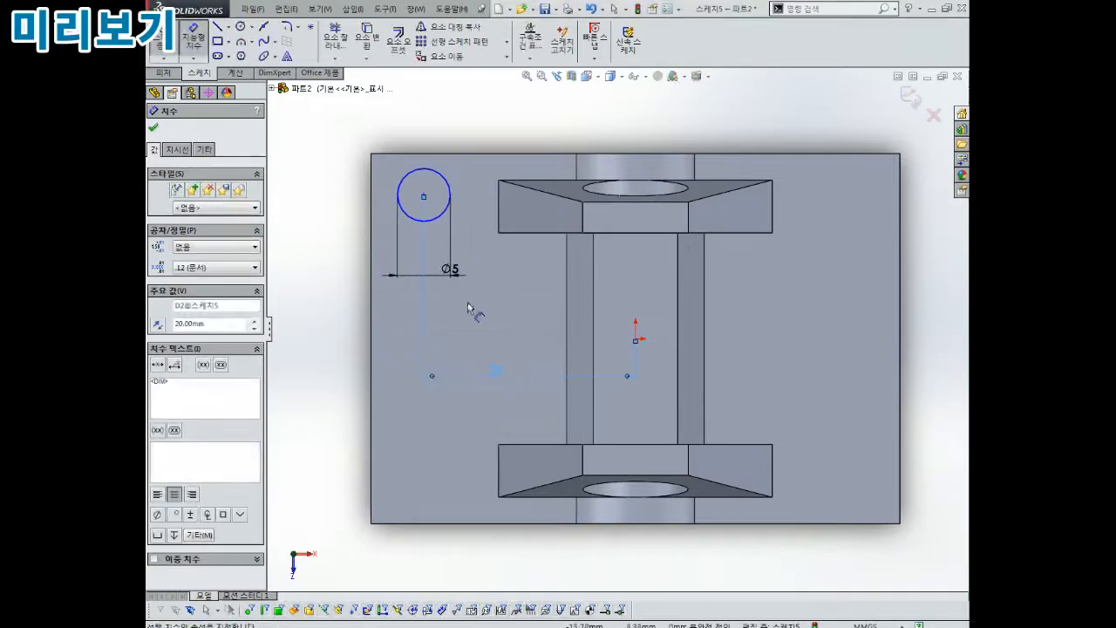
pyautogui.click(424, 197)
pyautogui.click(637, 340)
pyautogui.click(334, 296)
pyautogui.write('12.5')
pyautogui.press('Return')
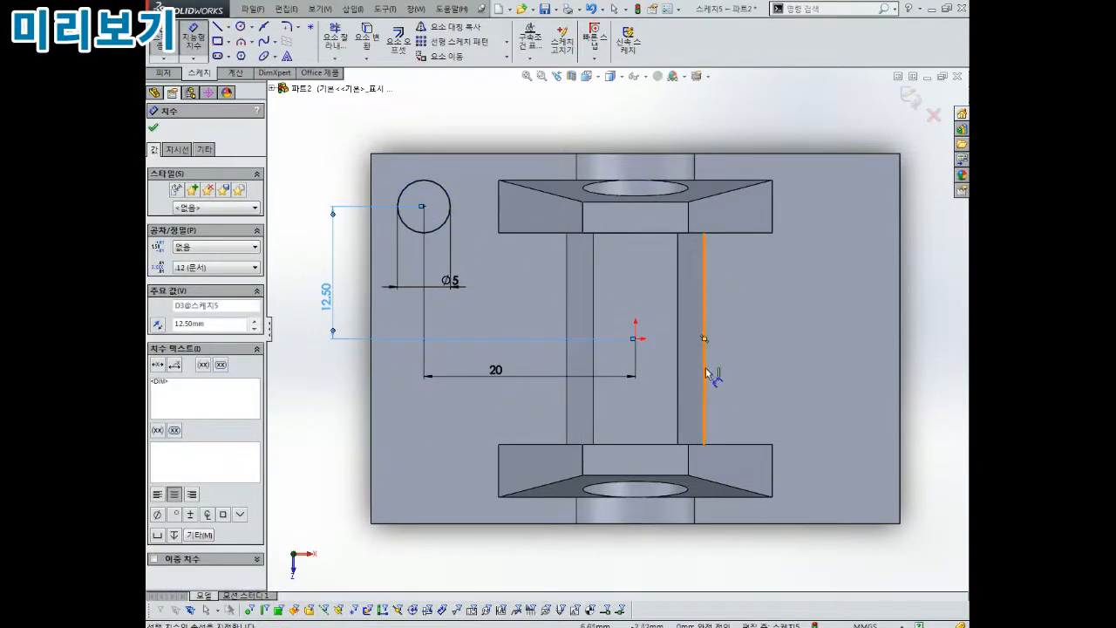
pyautogui.moveTo(732, 370); pyautogui.dragTo(539, 224, button='middle')
pyautogui.click(153, 129)
# Step: Pattern the circle linearly with 2 instances 40 mm apart in X and 2 instances 25 mm apart in reversed Y
pyautogui.scroll(2, 605, 305)
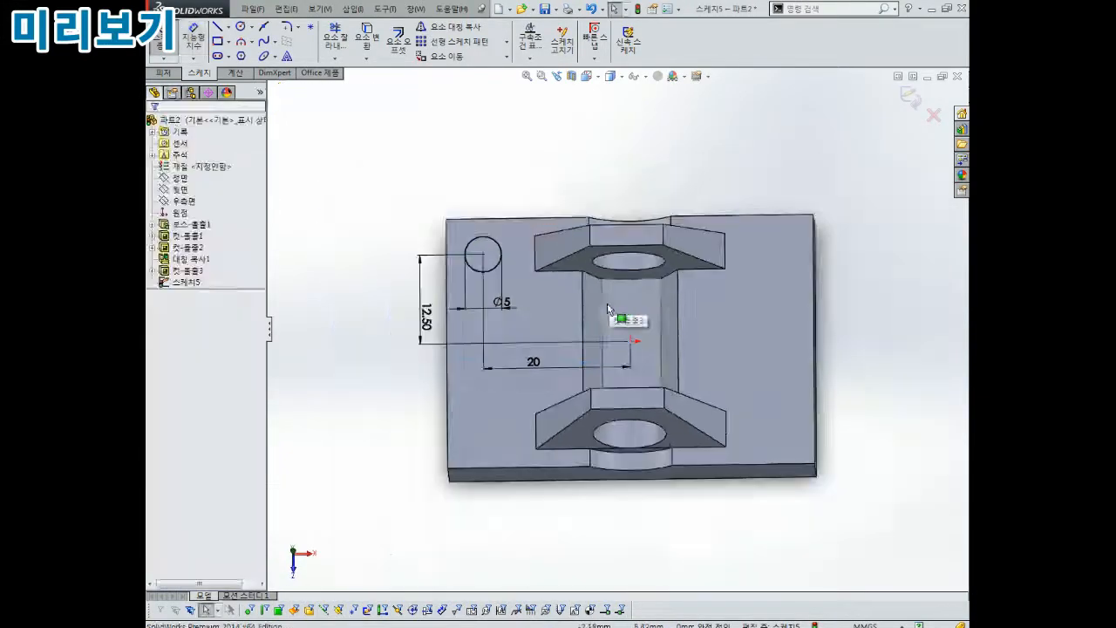
pyautogui.scroll(-2, 605, 307)
pyautogui.click(468, 42)
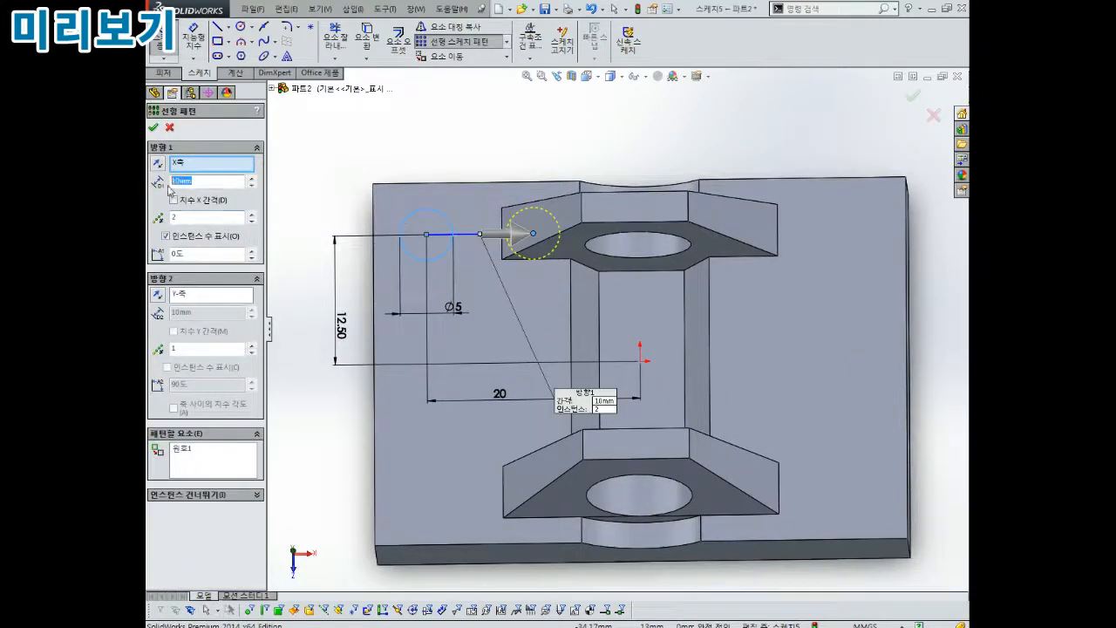
pyautogui.click(158, 313)
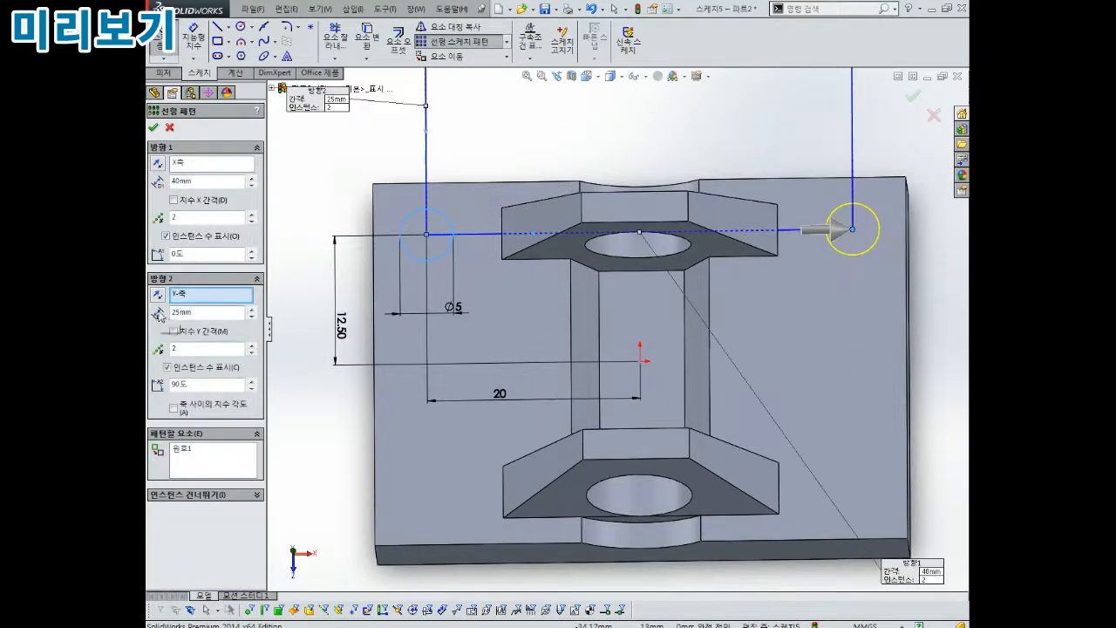
pyautogui.click(158, 294)
pyautogui.scroll(2, 518, 262)
pyautogui.moveTo(683, 418)
pyautogui.mouseDown(button='middle')
pyautogui.moveTo(669, 410)
pyautogui.moveTo(689, 403)
pyautogui.mouseUp(button='middle')
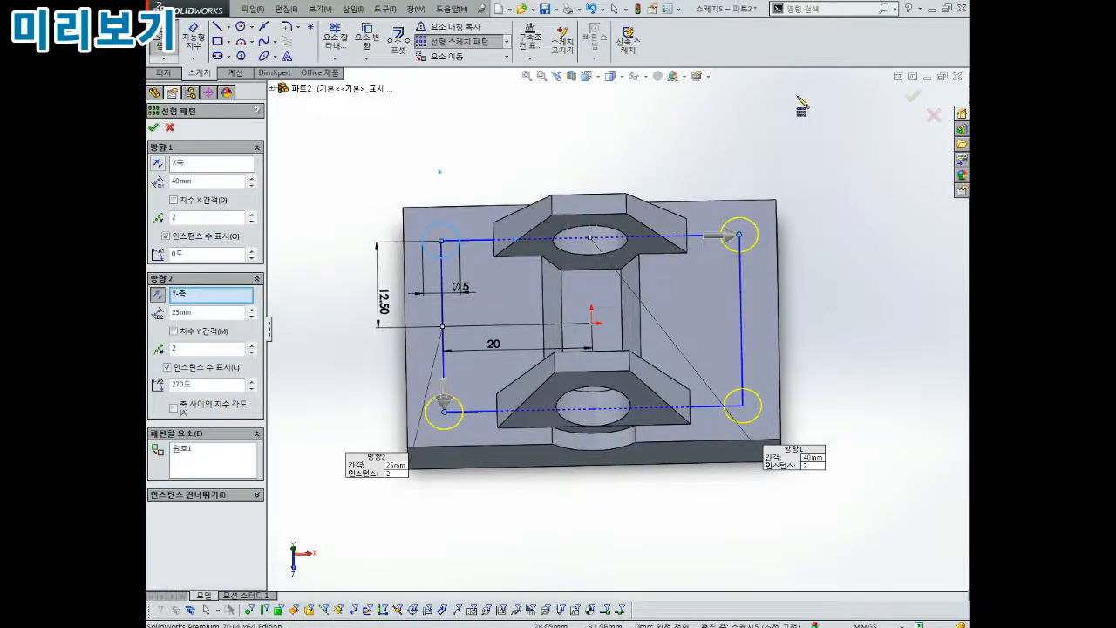
pyautogui.click(912, 96)
# Step: Close the sketch and cut the four circles through all of the base
pyautogui.moveTo(567, 307); pyautogui.dragTo(572, 318, button='middle')
pyautogui.click(912, 98)
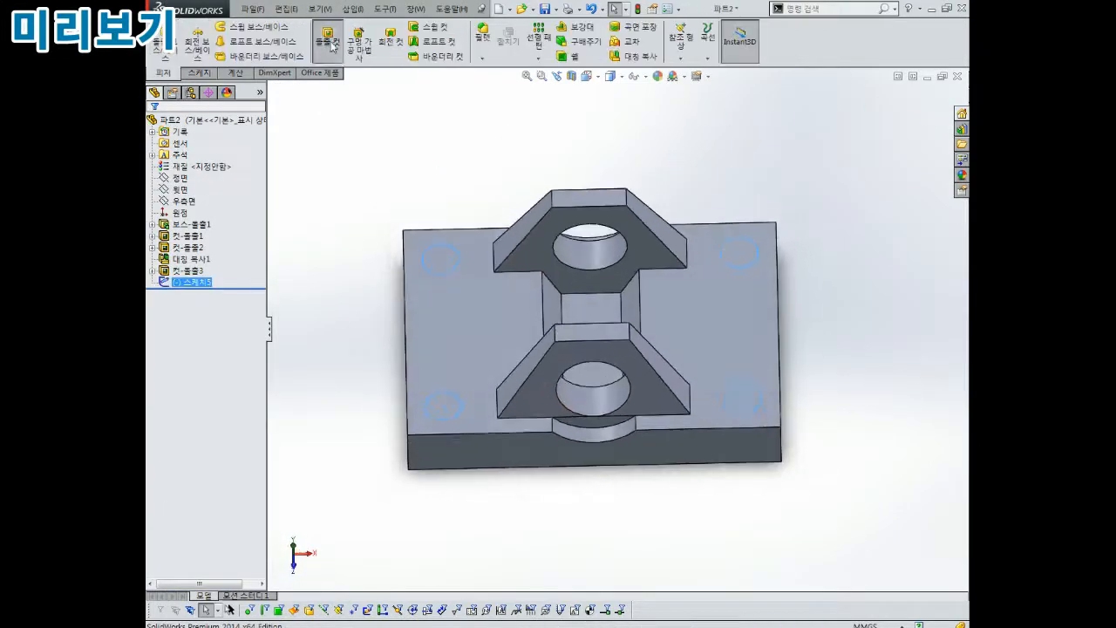
pyautogui.click(327, 40)
pyautogui.moveTo(488, 349); pyautogui.dragTo(490, 318, button='middle')
pyautogui.click(209, 202)
pyautogui.click(188, 221)
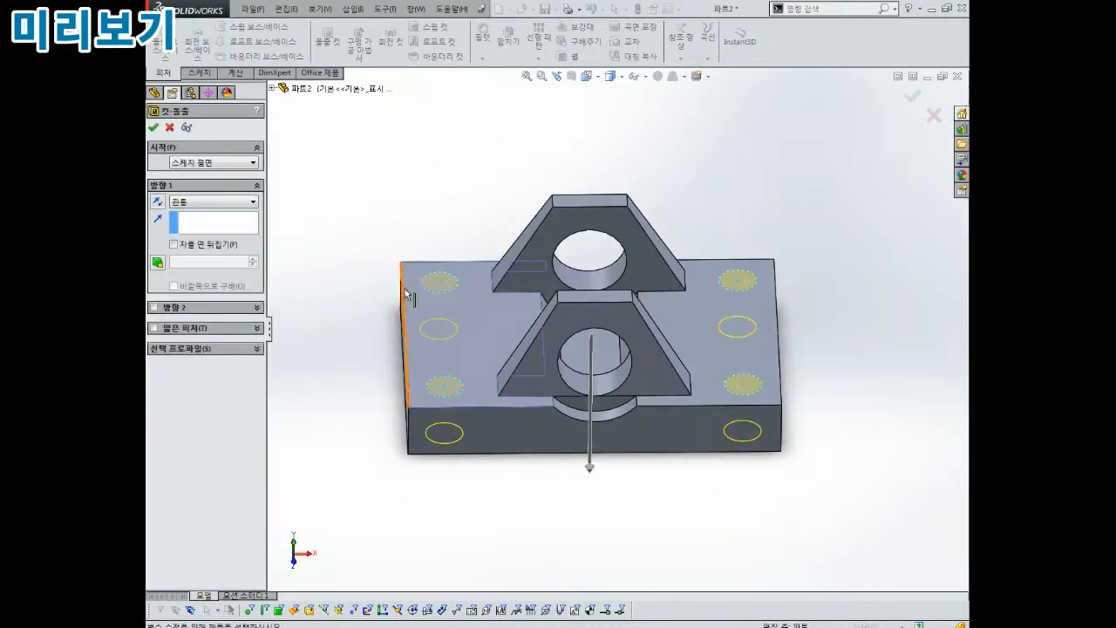
pyautogui.click(153, 130)
# Step: Chamfer the edges of the base's four corner holes by 0.5 mm at 45 degrees
pyautogui.moveTo(494, 271); pyautogui.dragTo(571, 296, button='middle')
pyautogui.click(484, 58)
pyautogui.click(499, 86)
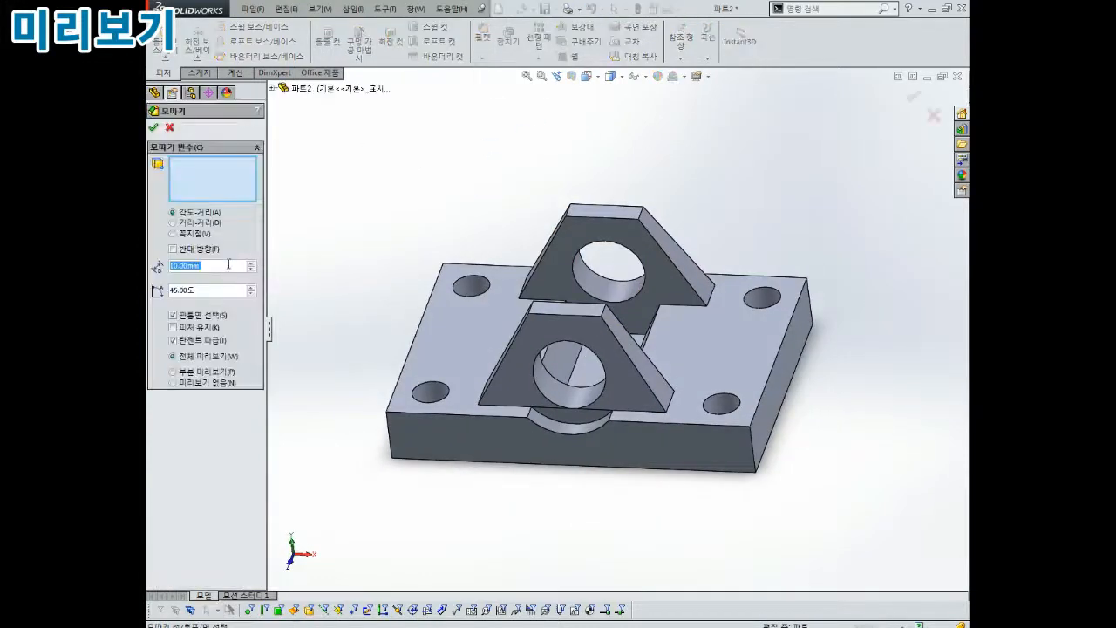
pyautogui.click(471, 276)
pyautogui.click(446, 391)
pyautogui.click(762, 291)
pyautogui.click(722, 395)
pyautogui.moveTo(660, 423); pyautogui.dragTo(434, 381, button='middle')
pyautogui.click(432, 376)
pyautogui.click(508, 499)
pyautogui.click(762, 309)
pyautogui.click(833, 401)
# Step: Try to chamfer the hole's outer edge on the front upright by 0.5 mm at 45 degrees
pyautogui.moveTo(601, 218); pyautogui.dragTo(558, 362, button='middle')
pyautogui.scroll(-2, 532, 349)
pyautogui.click(518, 342)
pyautogui.moveTo(641, 301); pyautogui.dragTo(596, 281, button='middle')
pyautogui.scroll(1, 597, 280)
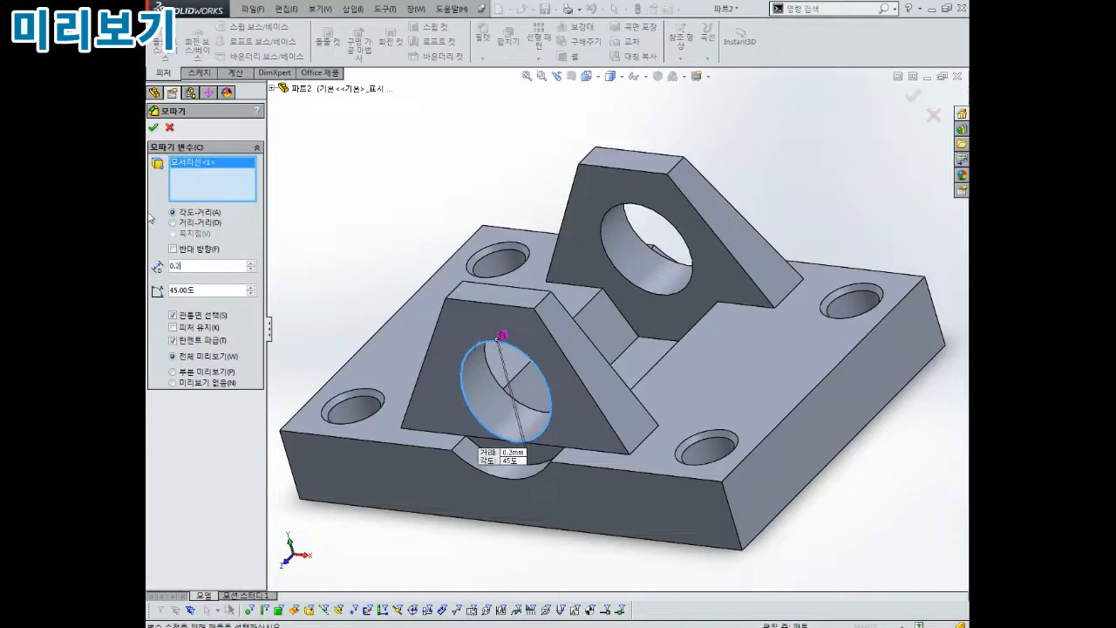
pyautogui.write('0.5')
pyautogui.press('Return')
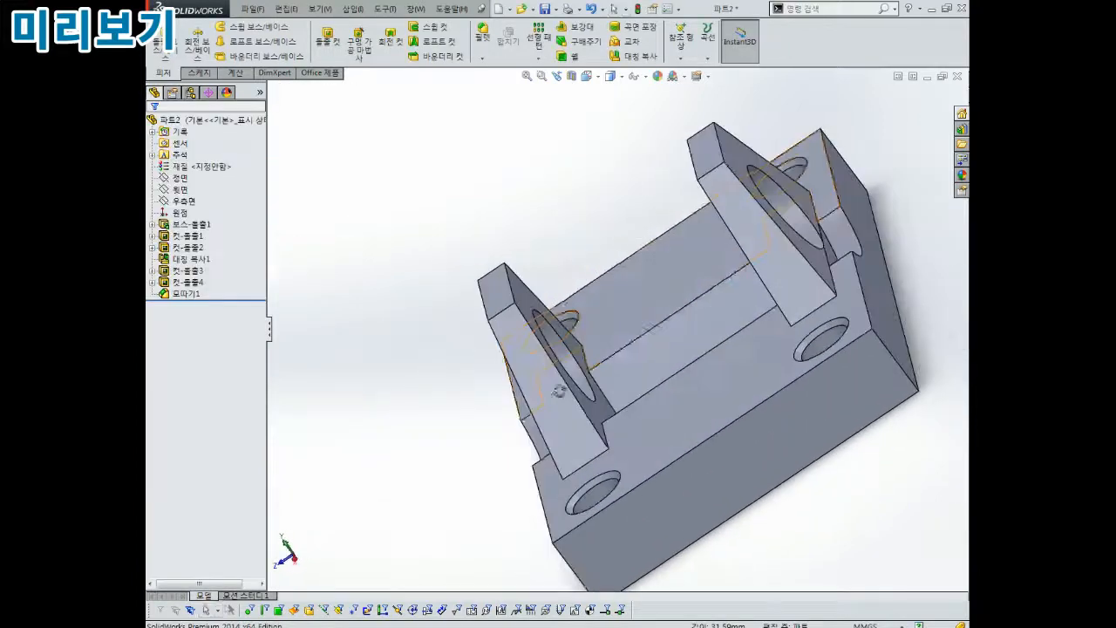
# Step: Chamfer the large hole edges on both uprights by 0.5 mm at 45 degrees
pyautogui.click(482, 59)
pyautogui.click(501, 85)
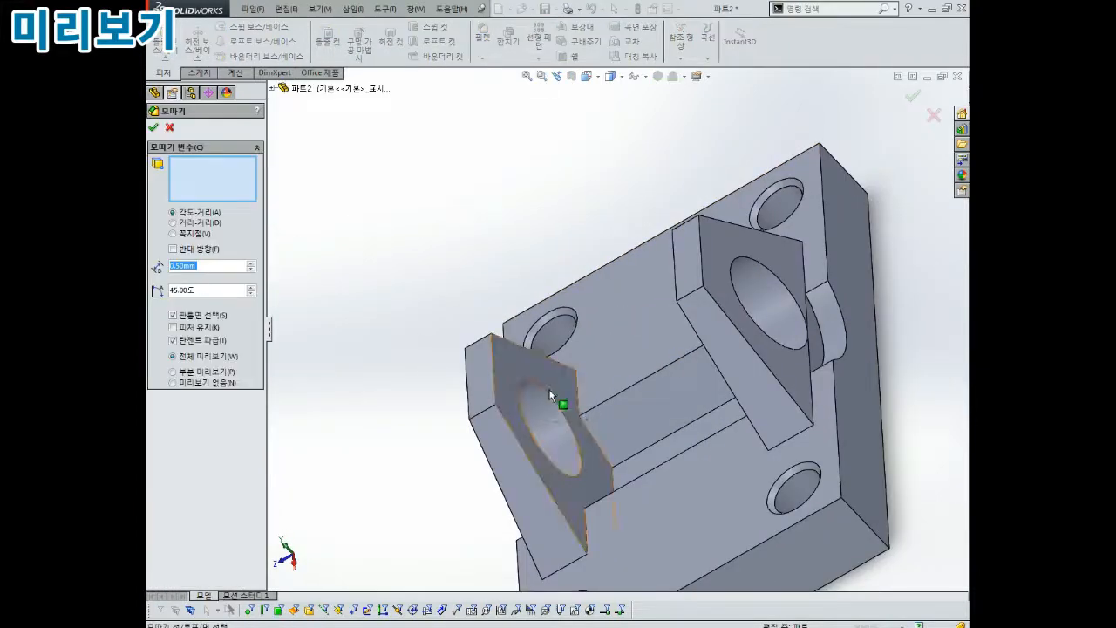
pyautogui.click(562, 399)
pyautogui.click(783, 259)
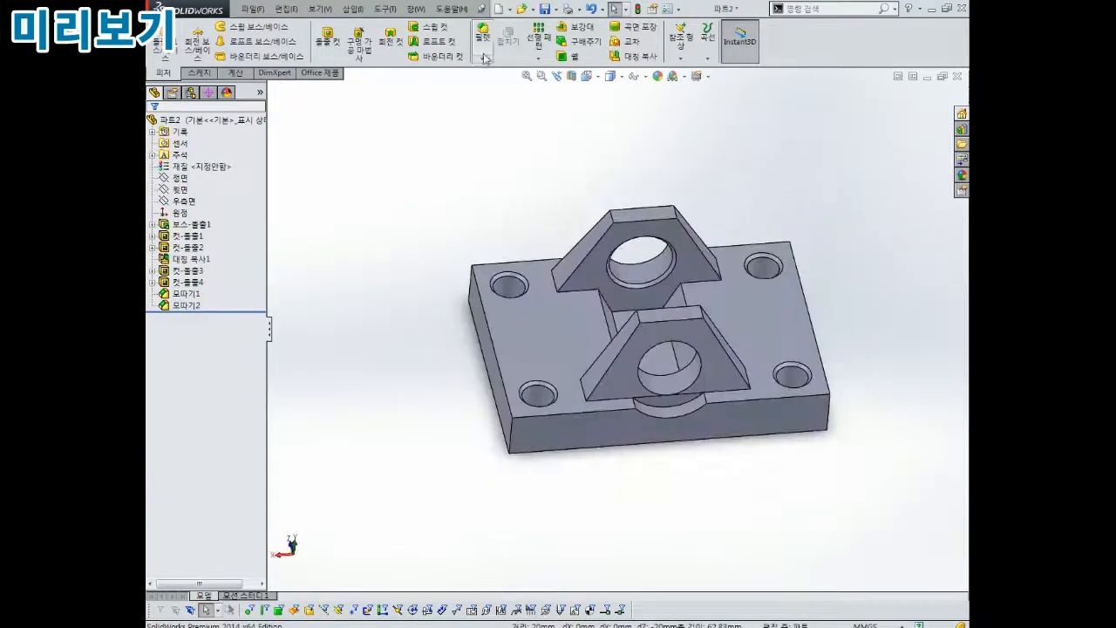
# Step: Fillet the base's four vertical corner edges with a 5 mm radius
pyautogui.click(482, 35)
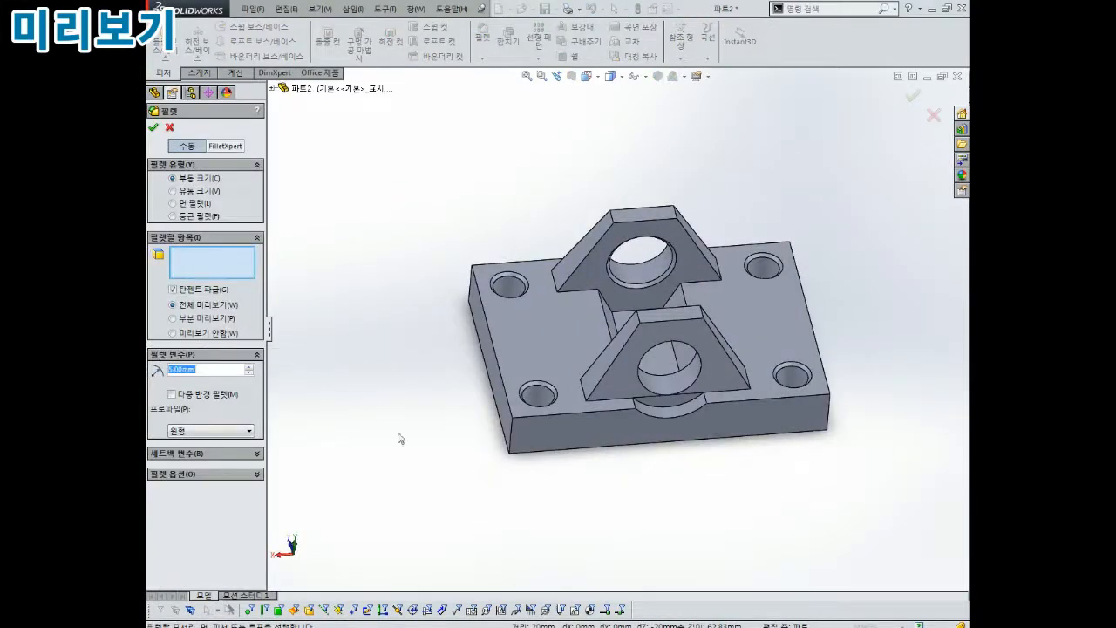
pyautogui.click(511, 438)
pyautogui.moveTo(511, 438); pyautogui.dragTo(523, 475, button='middle')
pyautogui.click(455, 272)
pyautogui.moveTo(815, 410); pyautogui.dragTo(782, 363, button='middle')
pyautogui.click(734, 391)
pyautogui.moveTo(734, 390); pyautogui.dragTo(728, 493, button='middle')
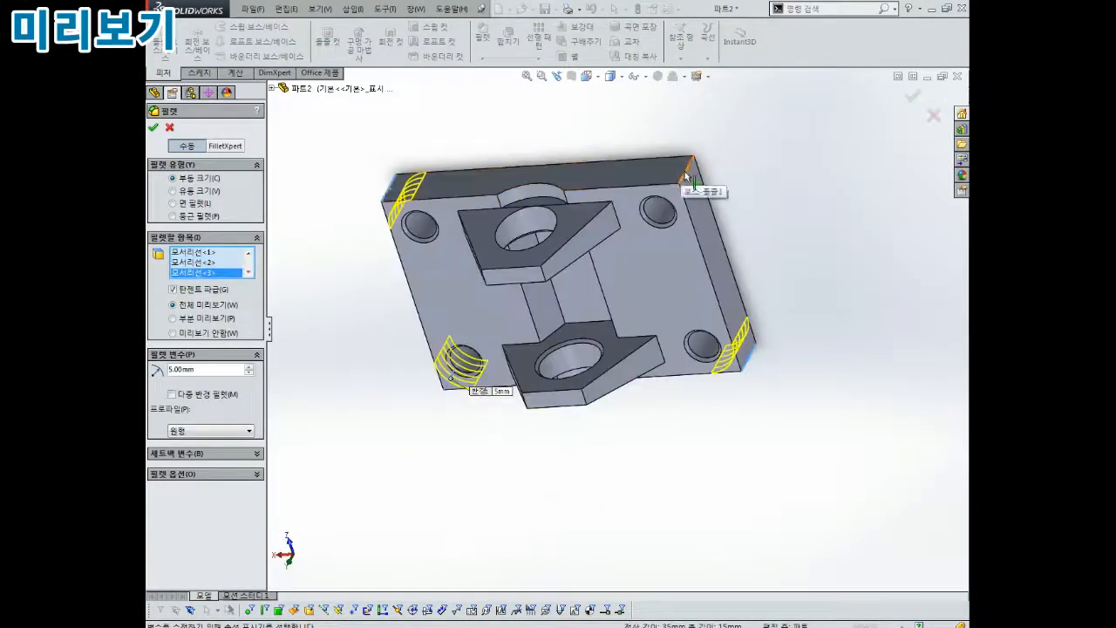
pyautogui.click(686, 177)
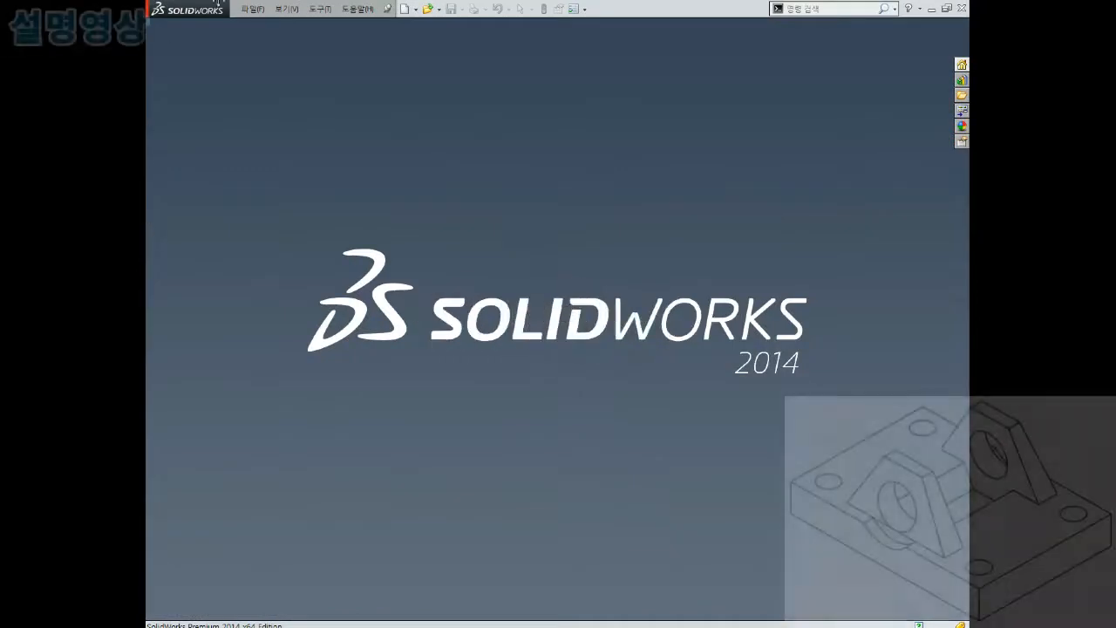
# Step: Create a new part document and start a sketch on its front plane
pyautogui.click(253, 8)
pyautogui.click(261, 27)
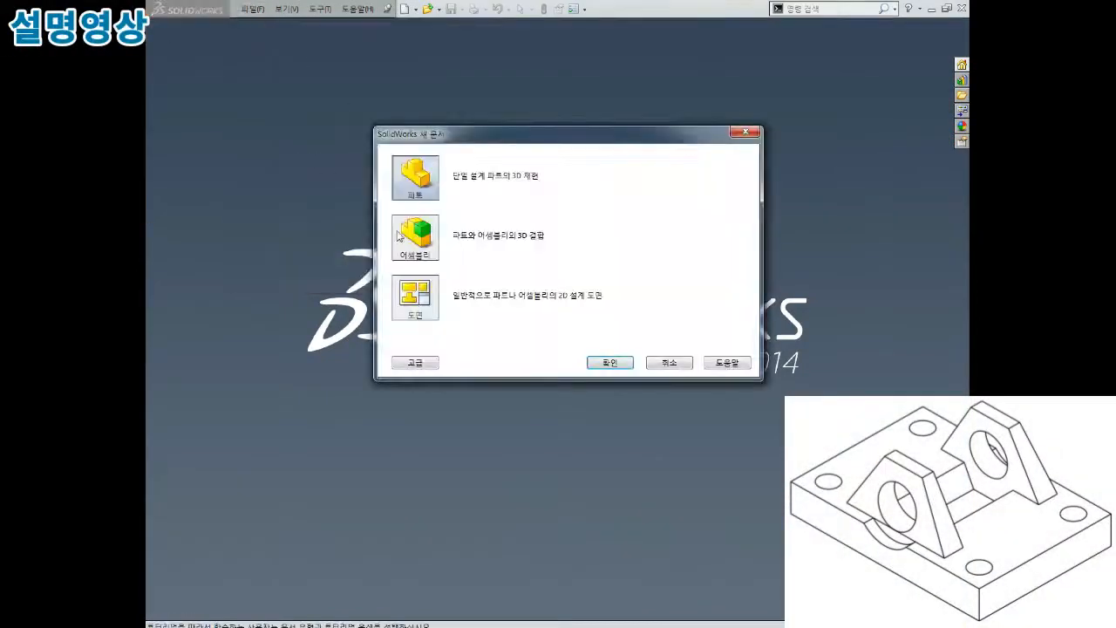
pyautogui.click(619, 364)
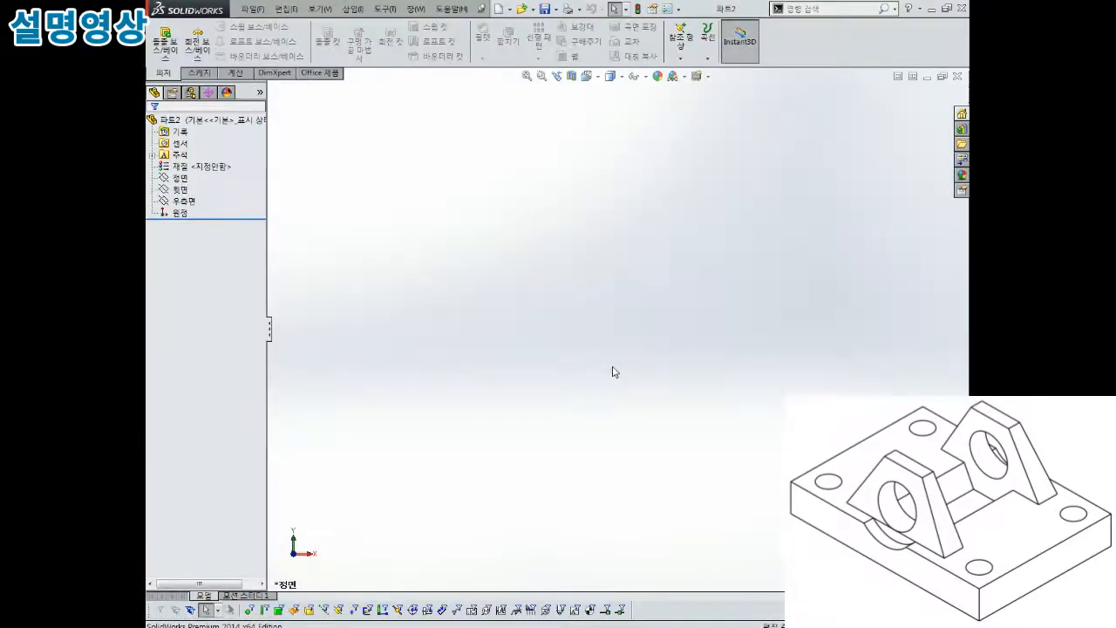
pyautogui.click(180, 178)
pyautogui.click(194, 154)
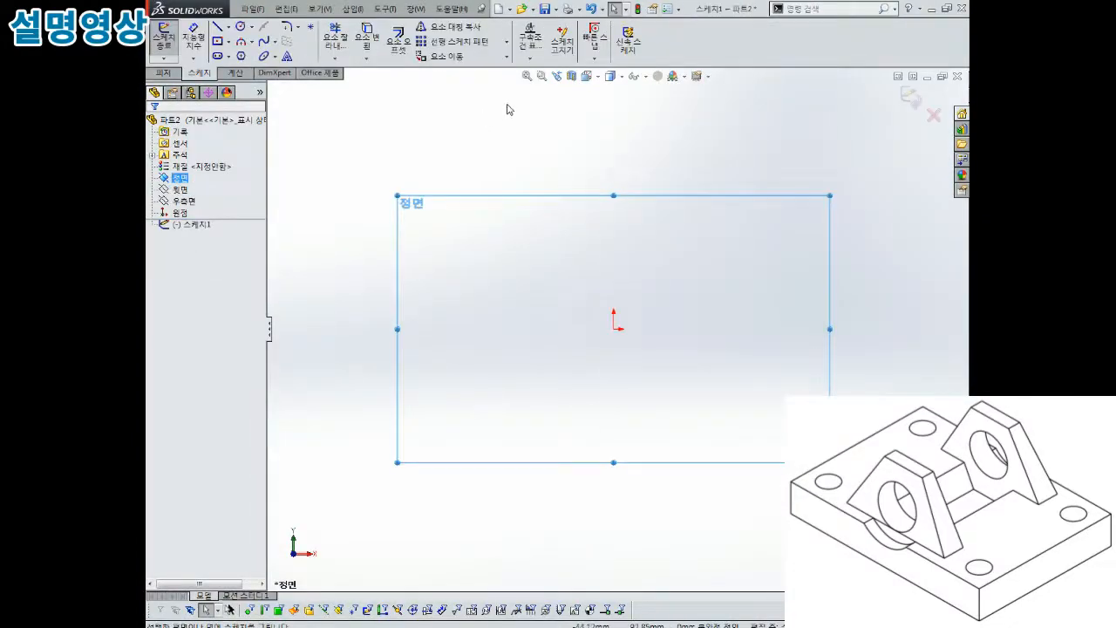
# Step: Draw a vertical centerline straight up from the origin
pyautogui.click(218, 56)
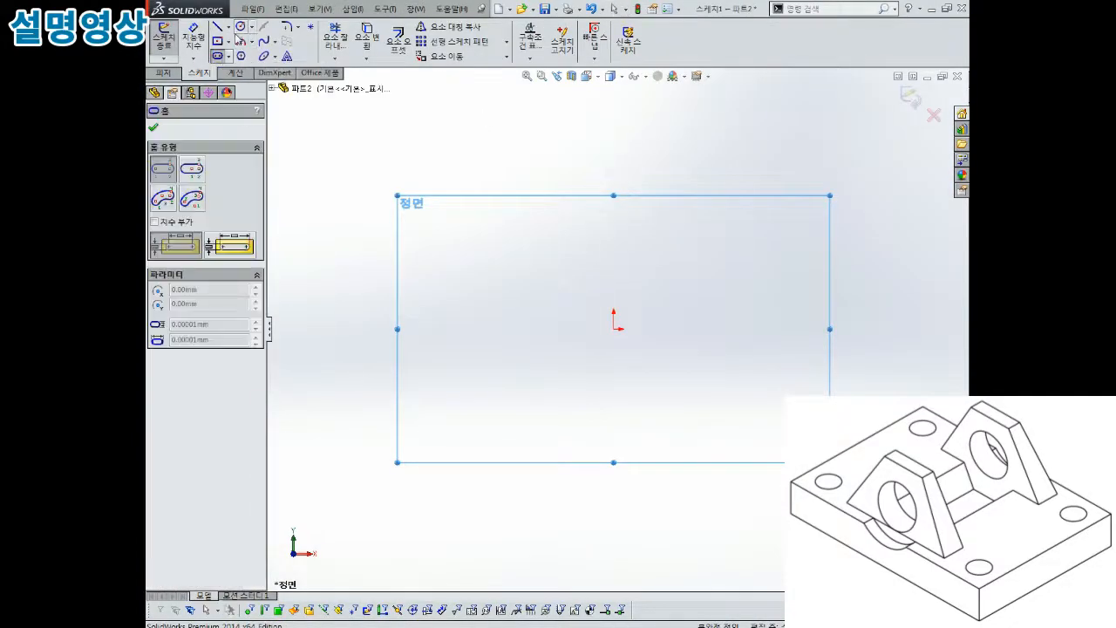
pyautogui.click(234, 54)
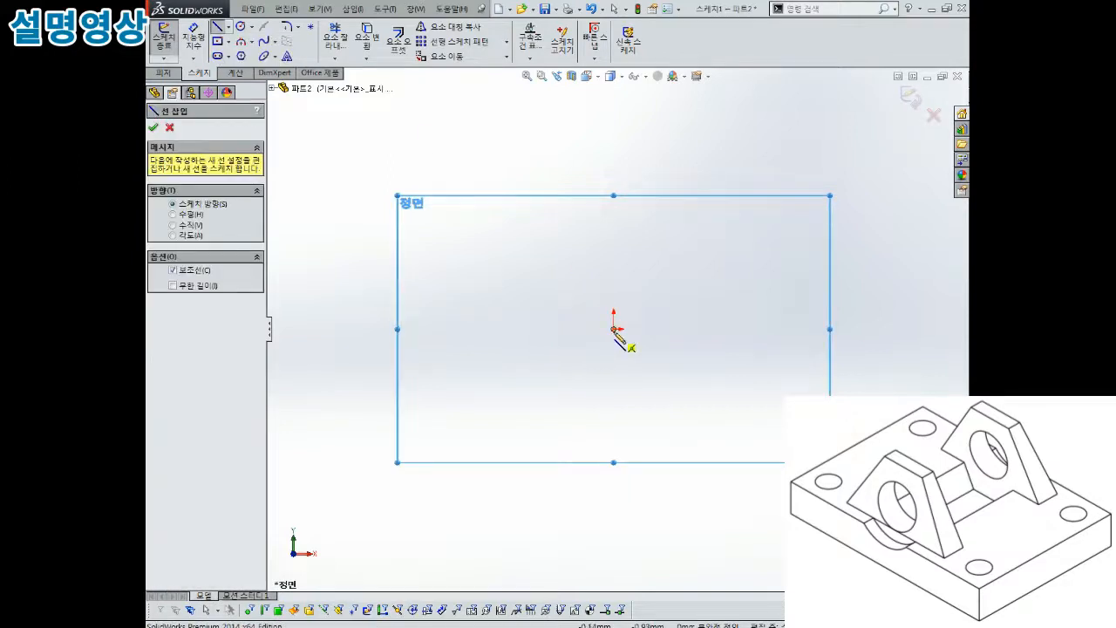
pyautogui.click(614, 329)
pyautogui.click(613, 166)
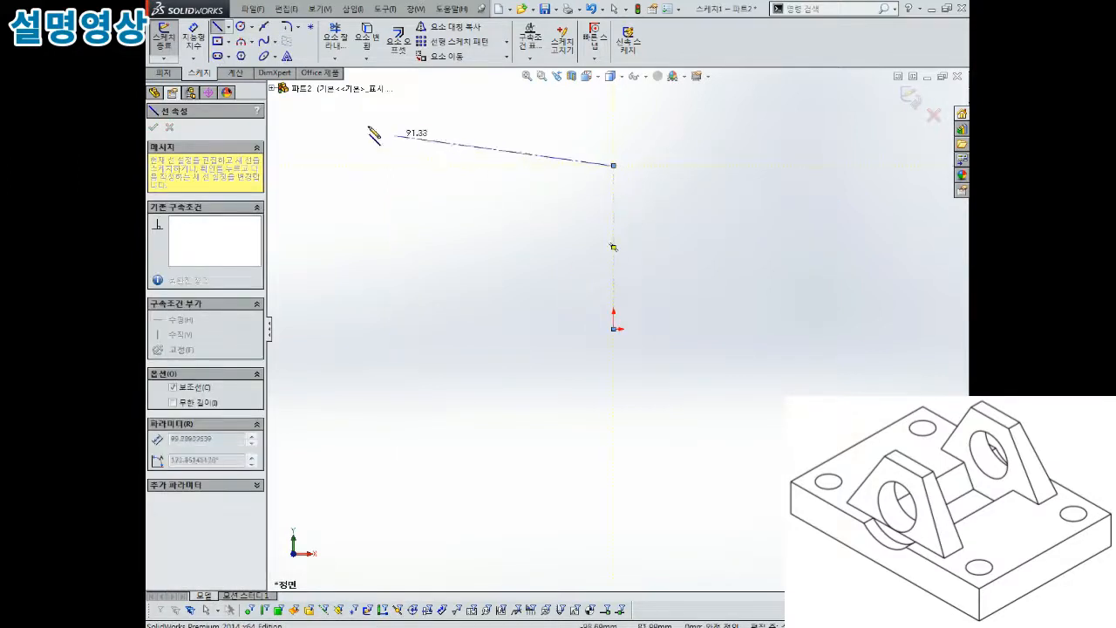
# Step: Sketch the left half of the stepped trapezoidal profile from the centerline's top to the origin, about 112 mm wide with an outer edge about 30 mm high
pyautogui.click(233, 41)
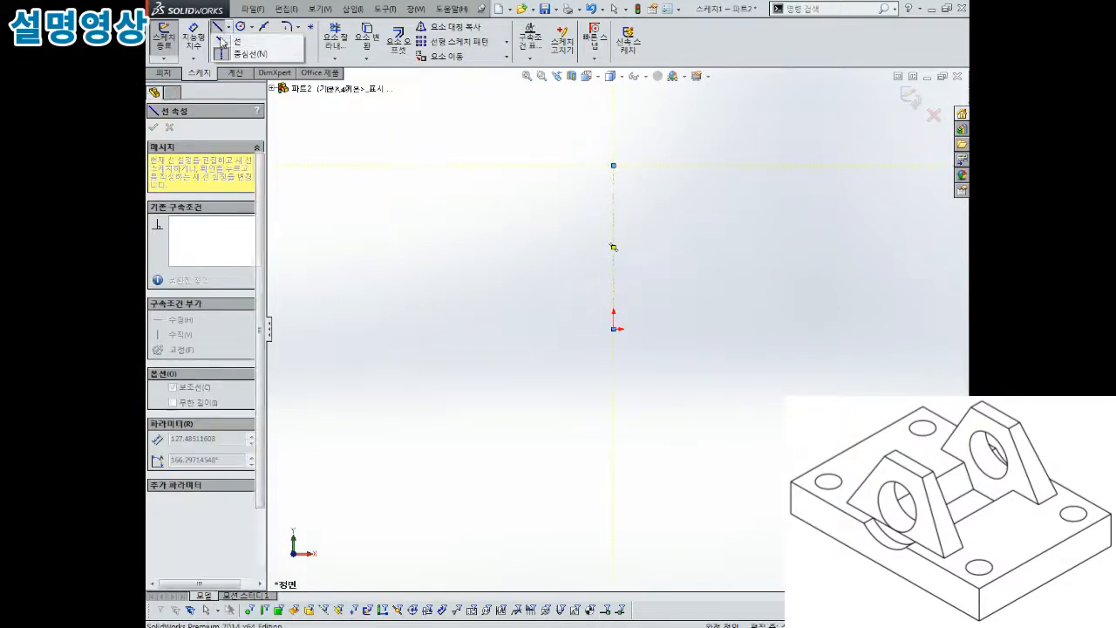
pyautogui.click(614, 166)
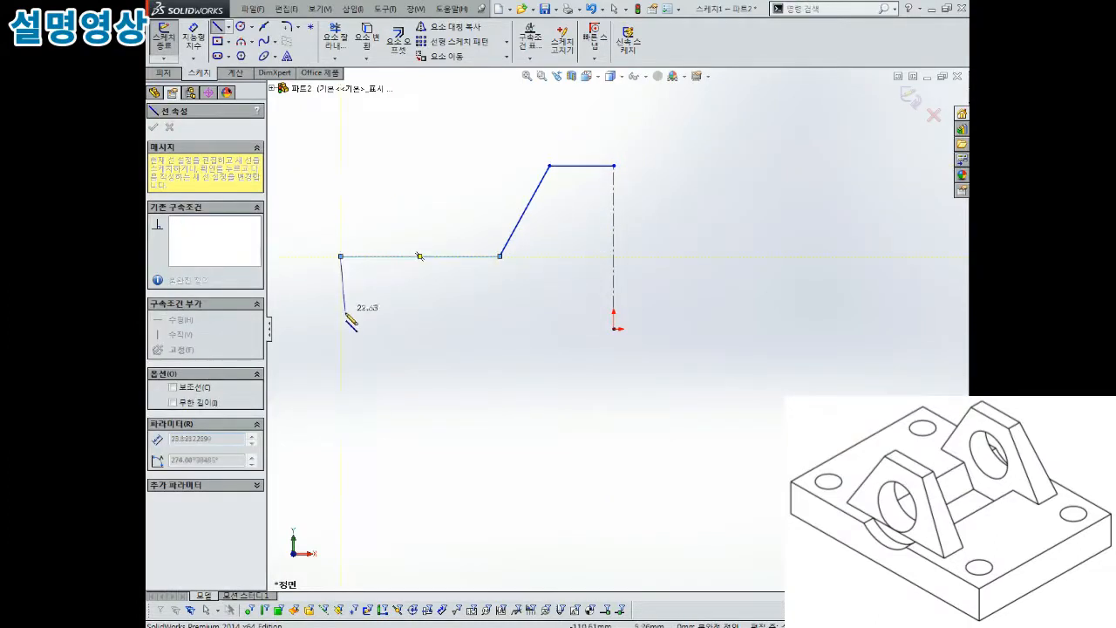
pyautogui.click(340, 329)
pyautogui.click(614, 329)
pyautogui.press('Escape')
pyautogui.scroll(-1, 608, 374)
pyautogui.scroll(2, 605, 362)
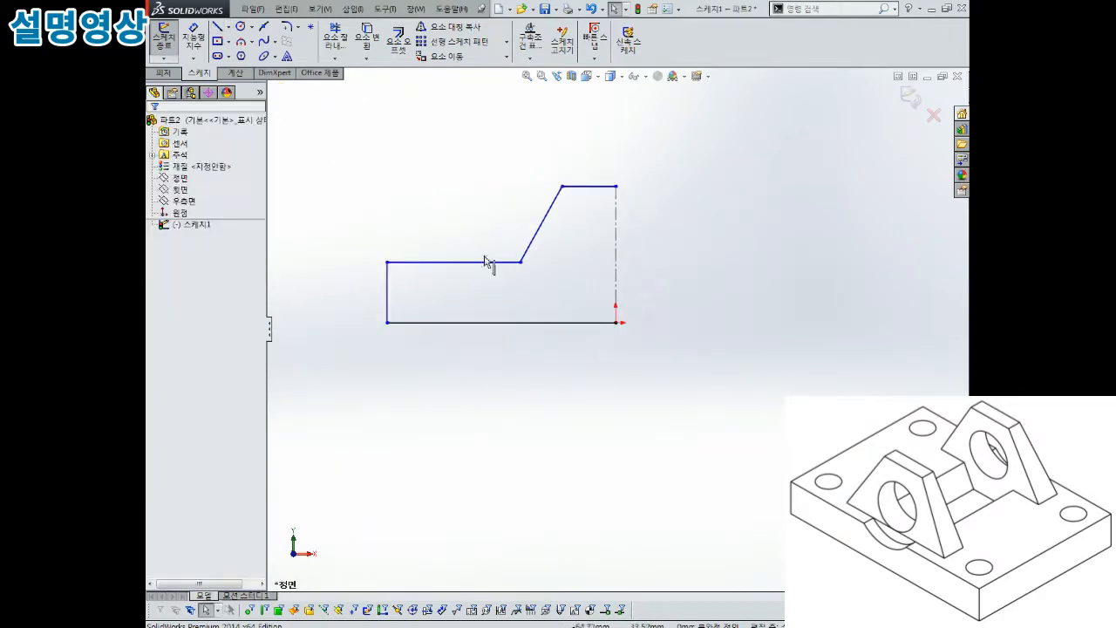
# Step: Mirror the half-profile lines about the vertical centerline
pyautogui.click(450, 27)
pyautogui.moveTo(321, 390); pyautogui.dragTo(322, 390)
pyautogui.click(207, 294)
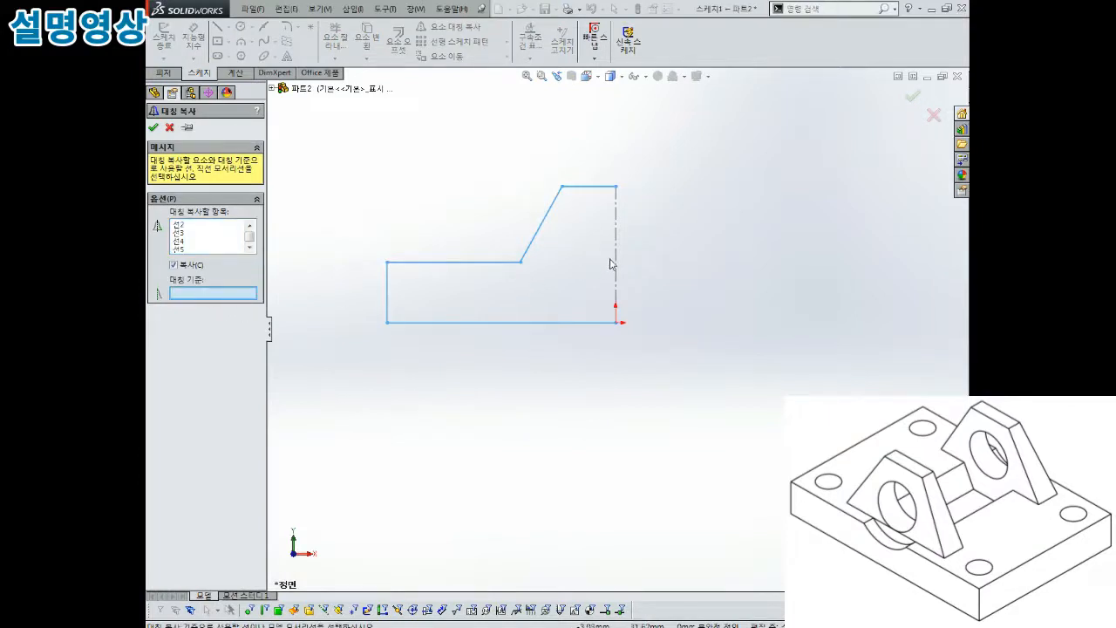
pyautogui.click(154, 127)
pyautogui.scroll(-1, 623, 262)
pyautogui.scroll(1, 631, 252)
pyautogui.scroll(-1, 649, 210)
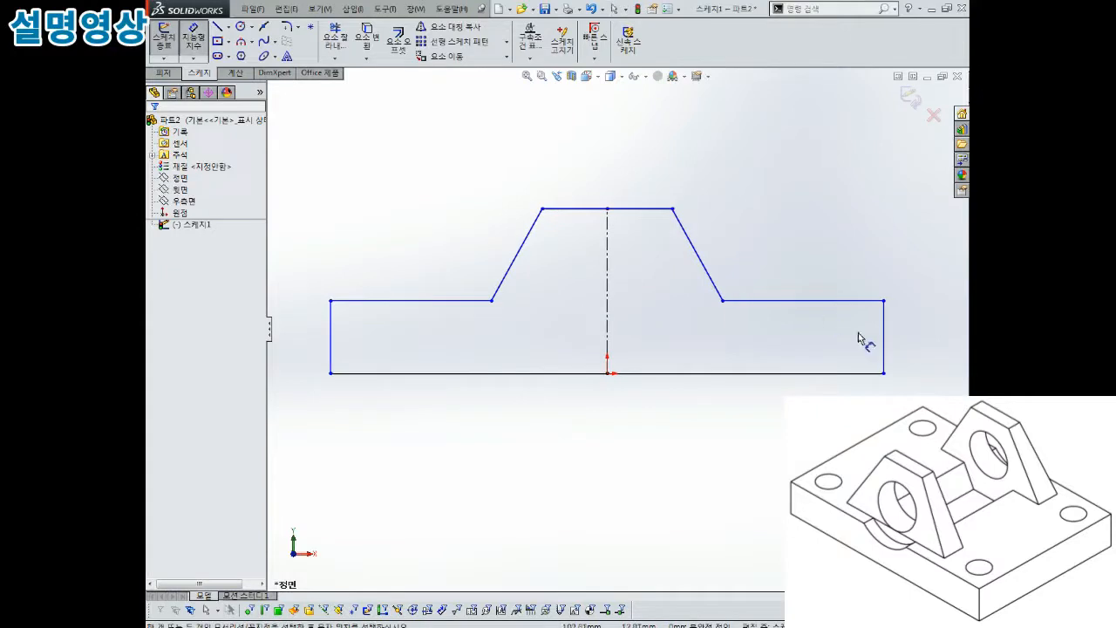
# Step: Dimension the profile's full bottom width as 50 mm
pyautogui.click(883, 348)
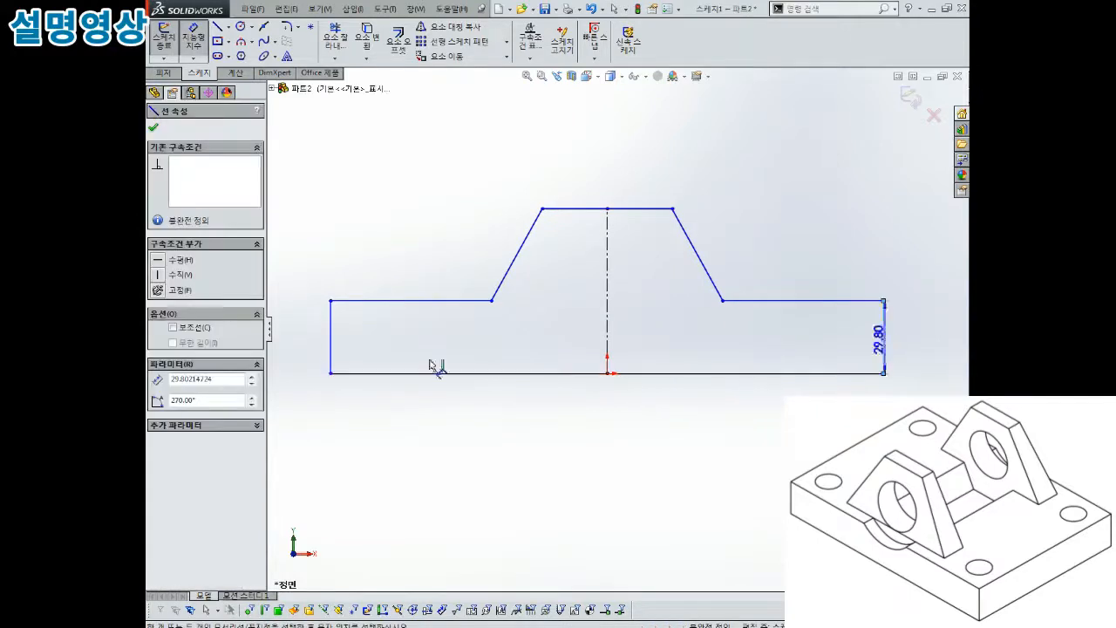
pyautogui.click(575, 454)
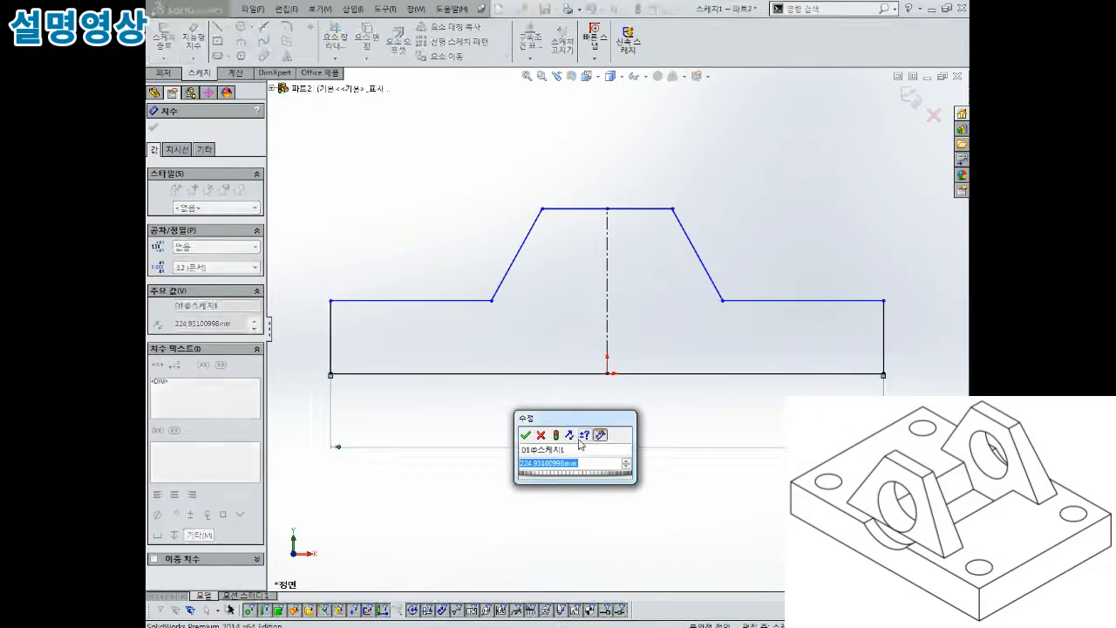
pyautogui.write('50')
pyautogui.press('Return')
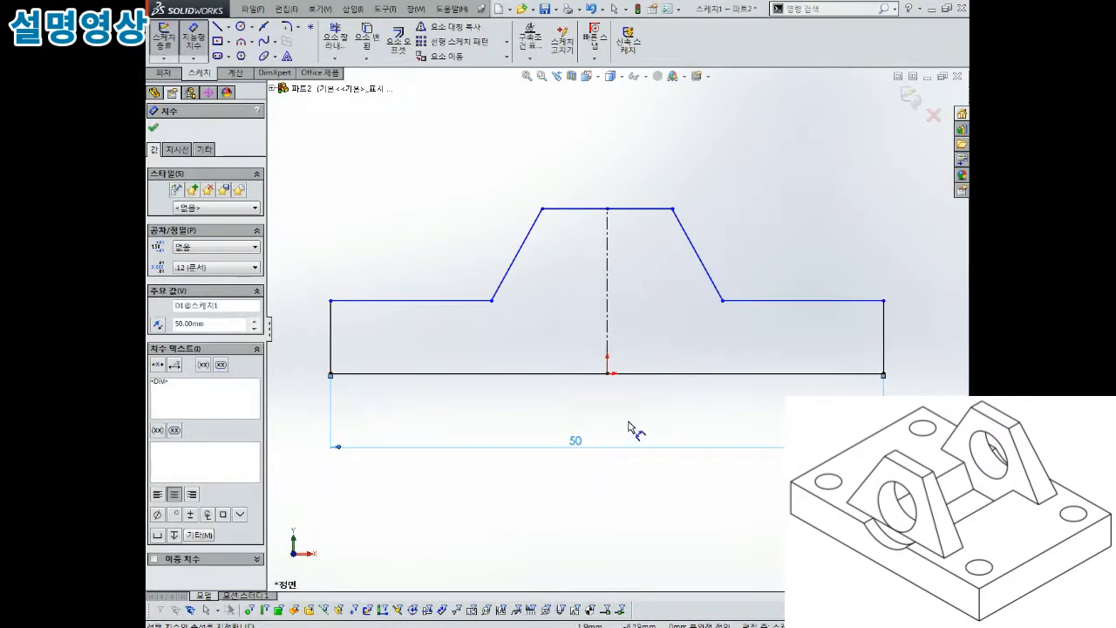
# Step: Dimension the profile's overall height as 21.25 mm and the base's outer edge height as 7.5 mm
pyautogui.click(635, 209)
pyautogui.click(615, 374)
pyautogui.click(661, 305)
pyautogui.write('21.25')
pyautogui.press('Return')
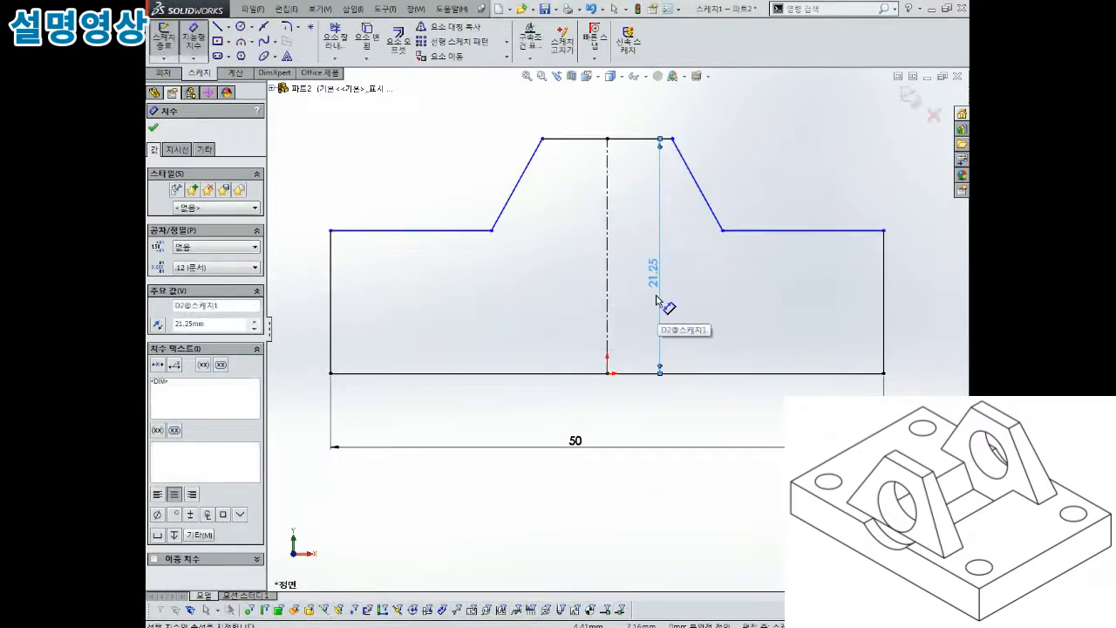
pyautogui.click(333, 304)
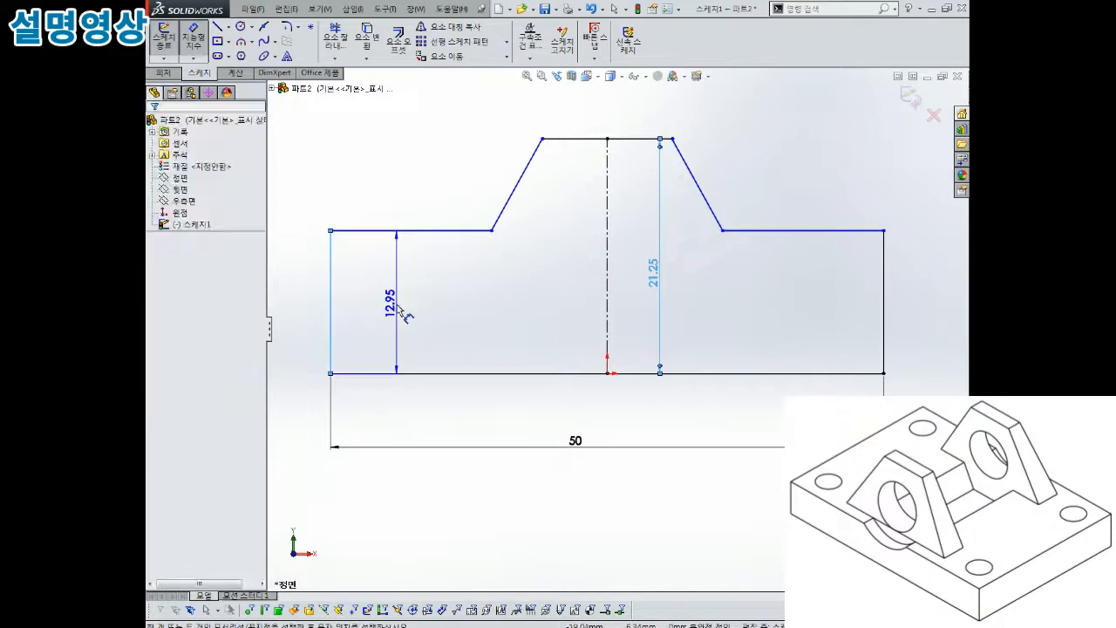
pyautogui.click(397, 304)
pyautogui.write('7.5')
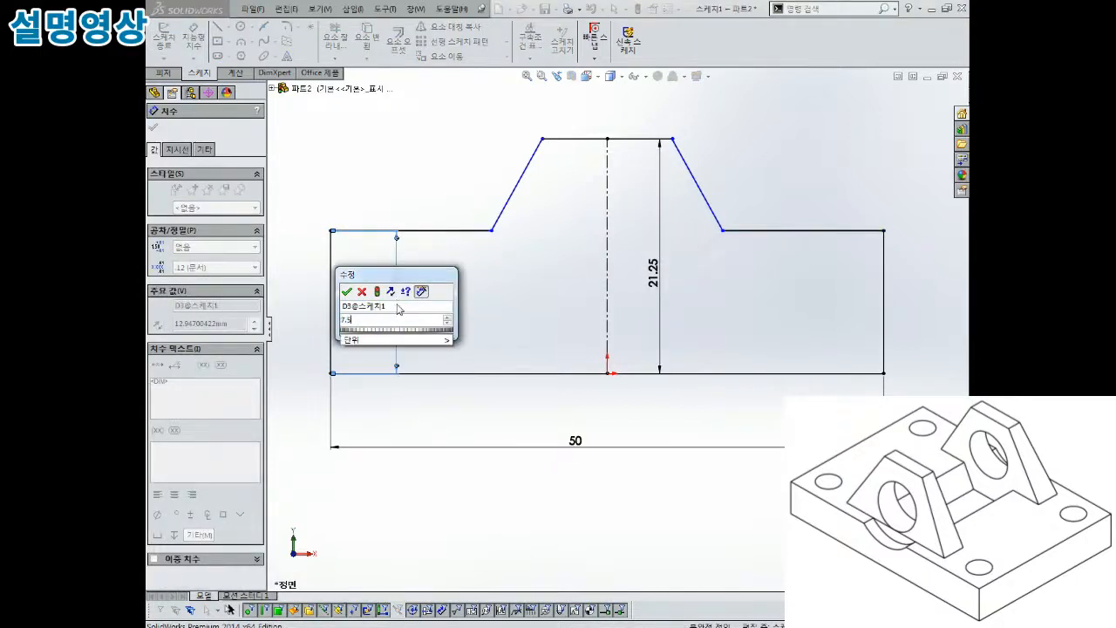
pyautogui.press('Return')
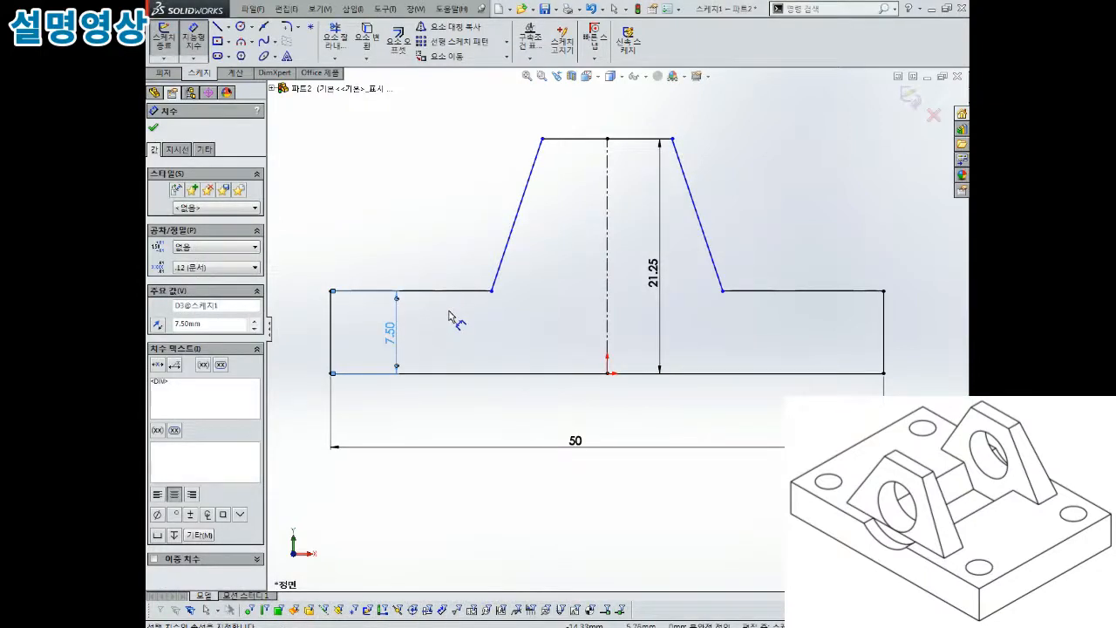
# Step: Set the angle between the top edge and the sloped side to 60 degrees and the top edge's width to 10 mm
pyautogui.click(641, 139)
pyautogui.click(685, 179)
pyautogui.click(709, 168)
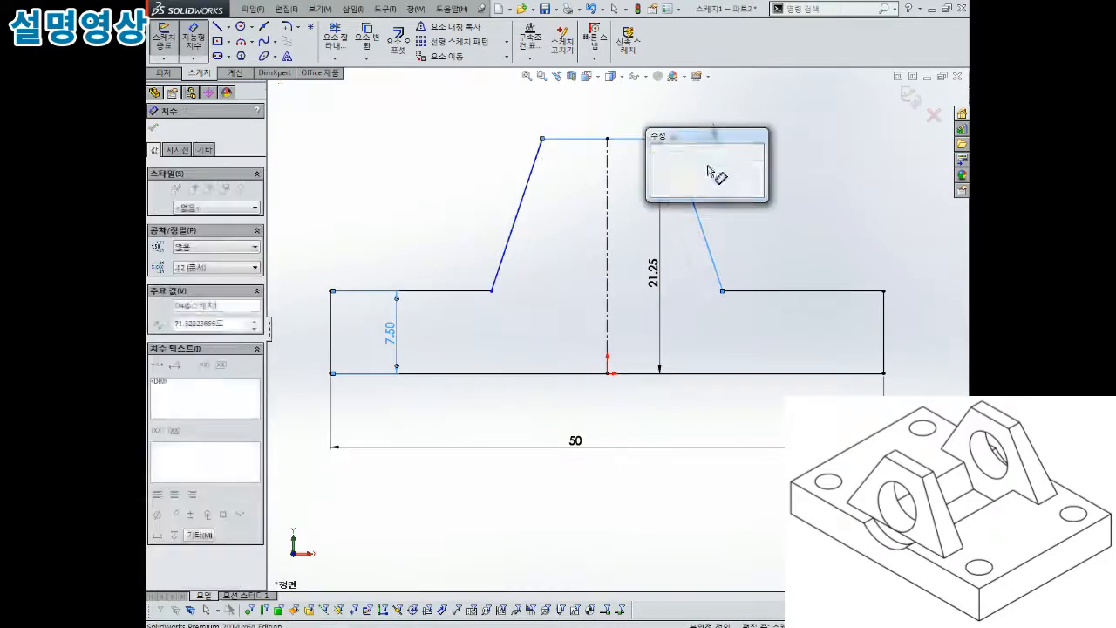
pyautogui.write('60')
pyautogui.press('Return')
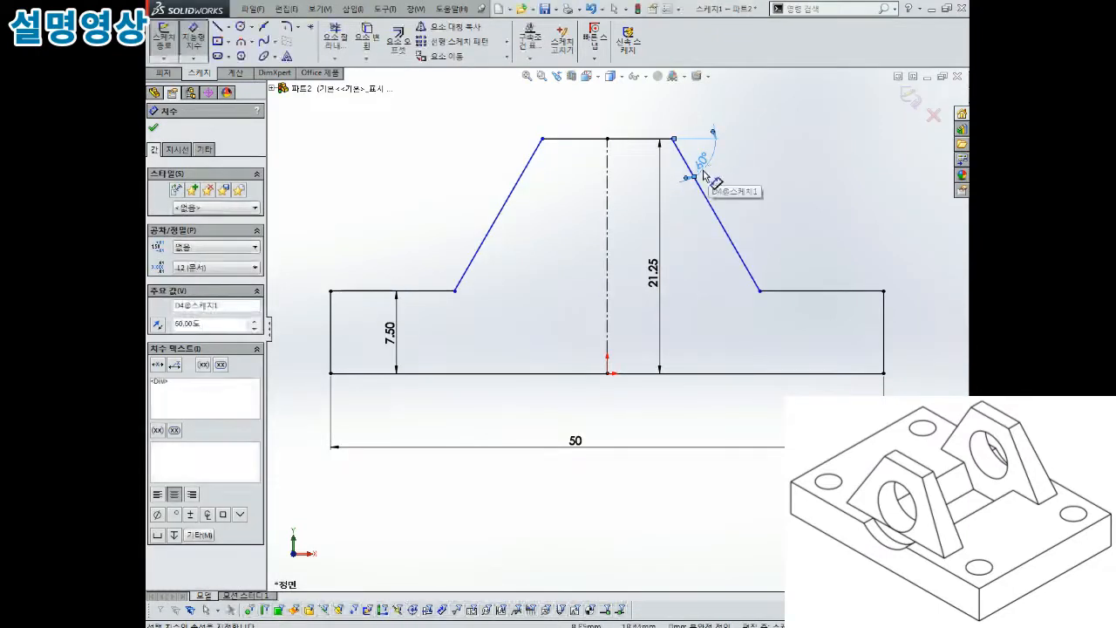
pyautogui.click(585, 140)
pyautogui.click(591, 105)
pyautogui.write('10')
pyautogui.press('Return')
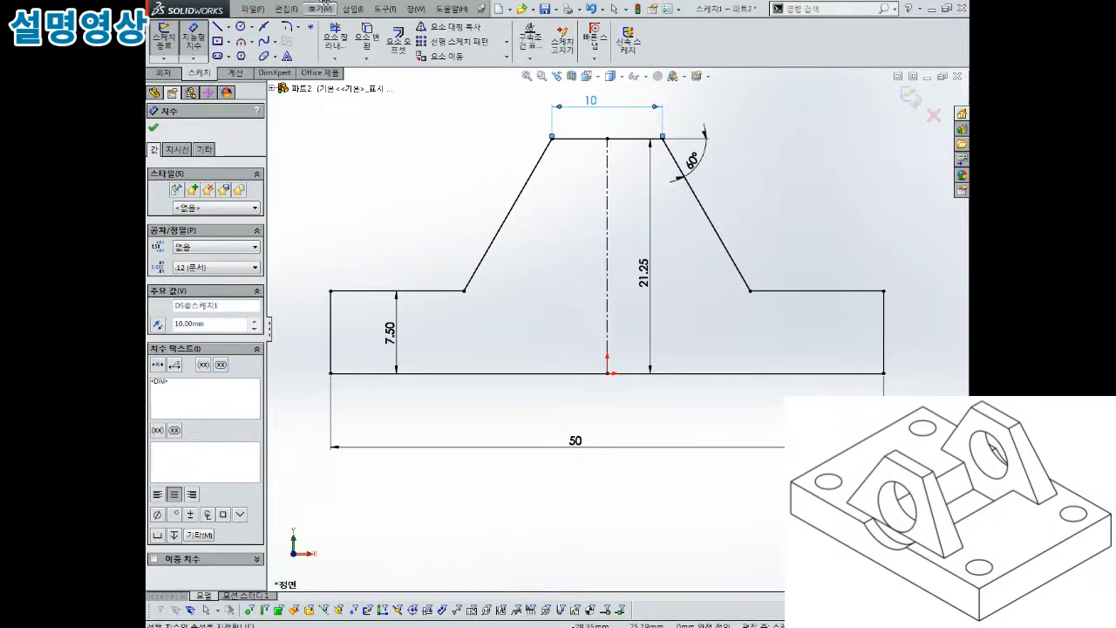
# Step: Draw a circle centered on the centerline inside the raised part and set its diameter to 10 mm
pyautogui.click(242, 27)
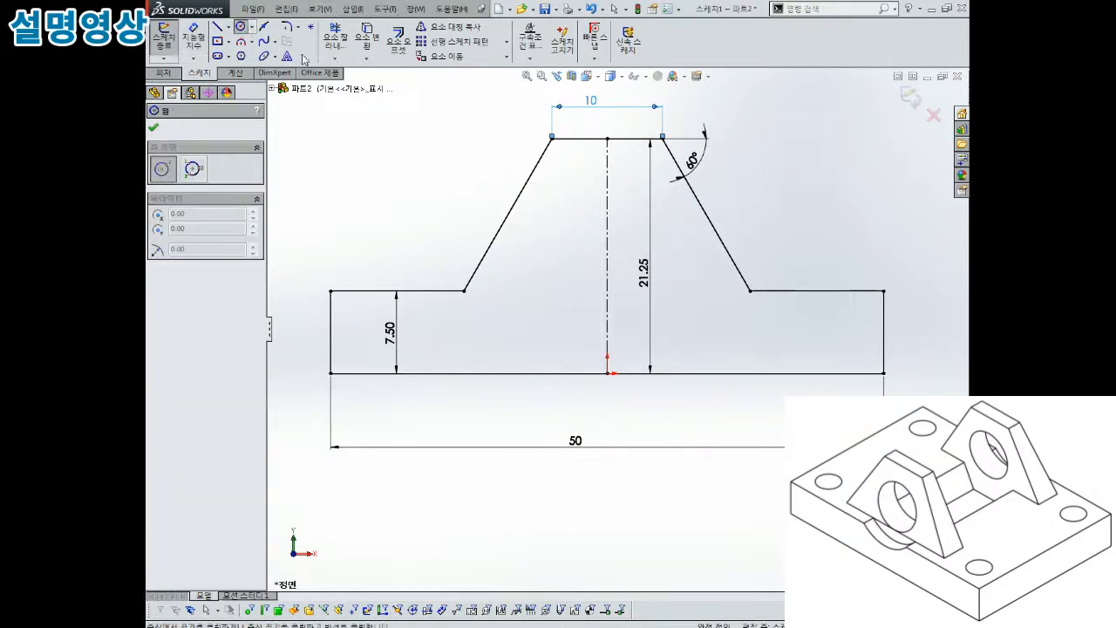
pyautogui.click(608, 231)
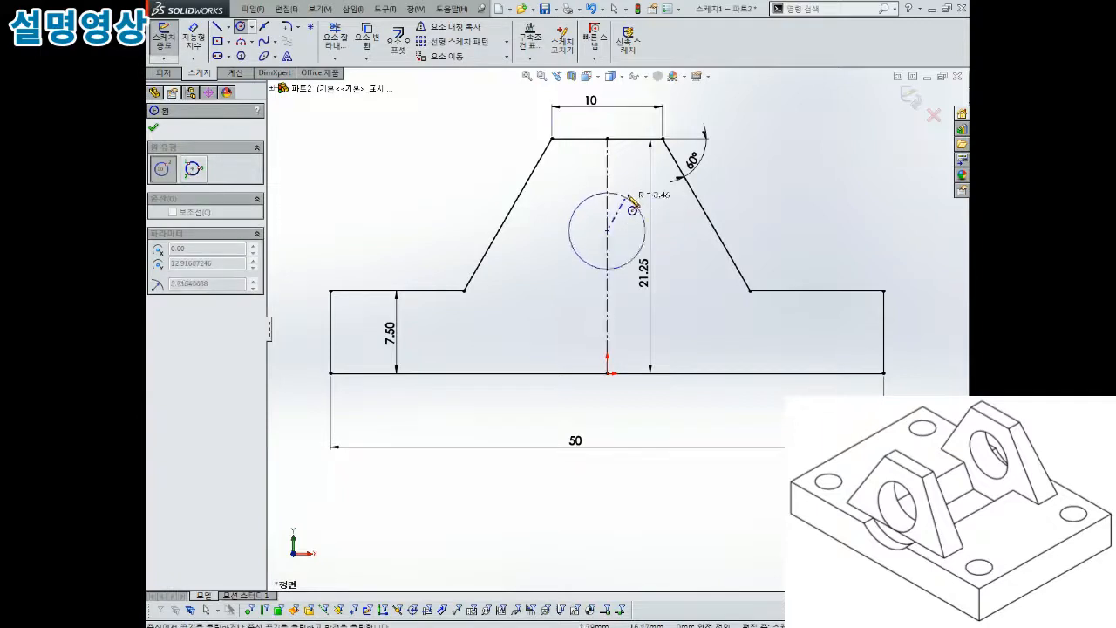
pyautogui.click(641, 199)
pyautogui.moveTo(778, 212); pyautogui.dragTo(780, 157, button='right')
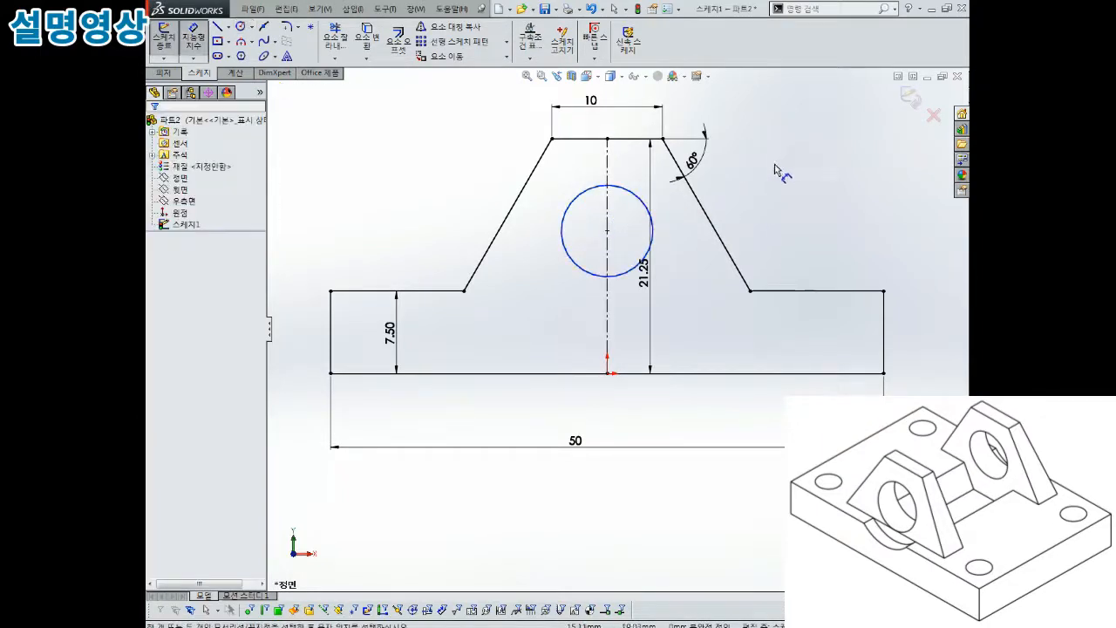
pyautogui.click(564, 215)
pyautogui.click(572, 210)
pyautogui.write('10')
pyautogui.press('Return')
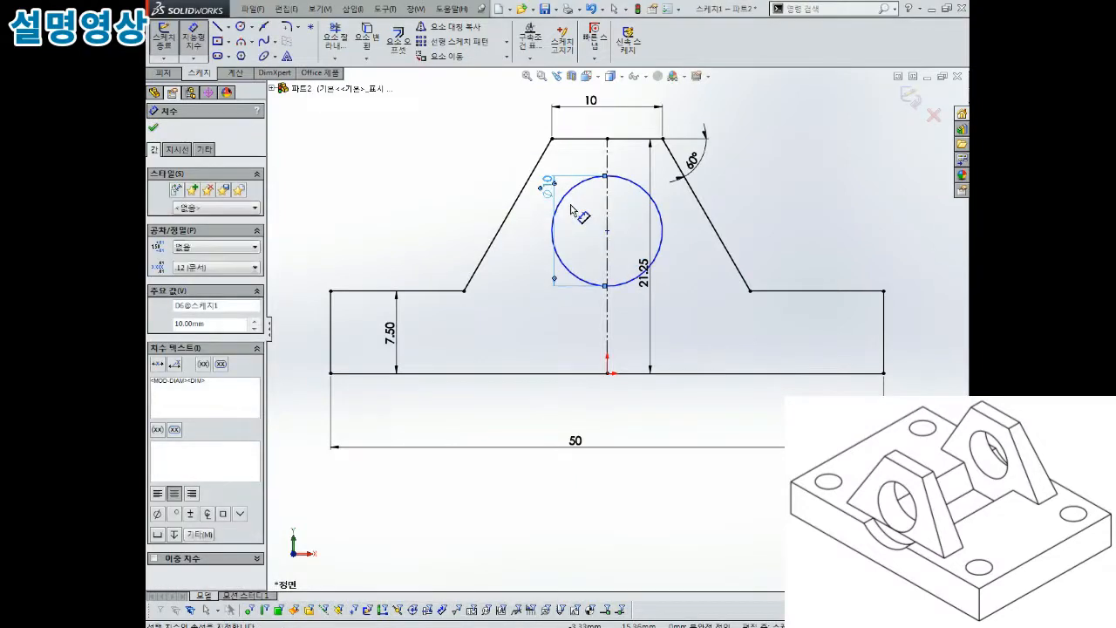
# Step: Dimension the circle's center 12.5 mm above the profile's bottom edge
pyautogui.click(608, 232)
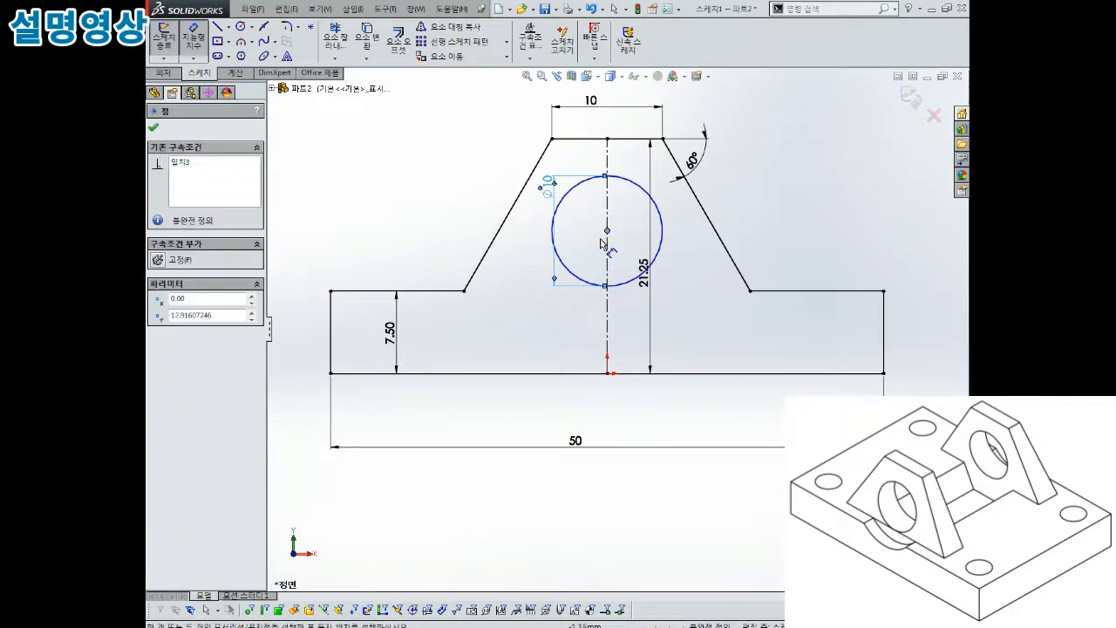
pyautogui.click(553, 375)
pyautogui.click(536, 337)
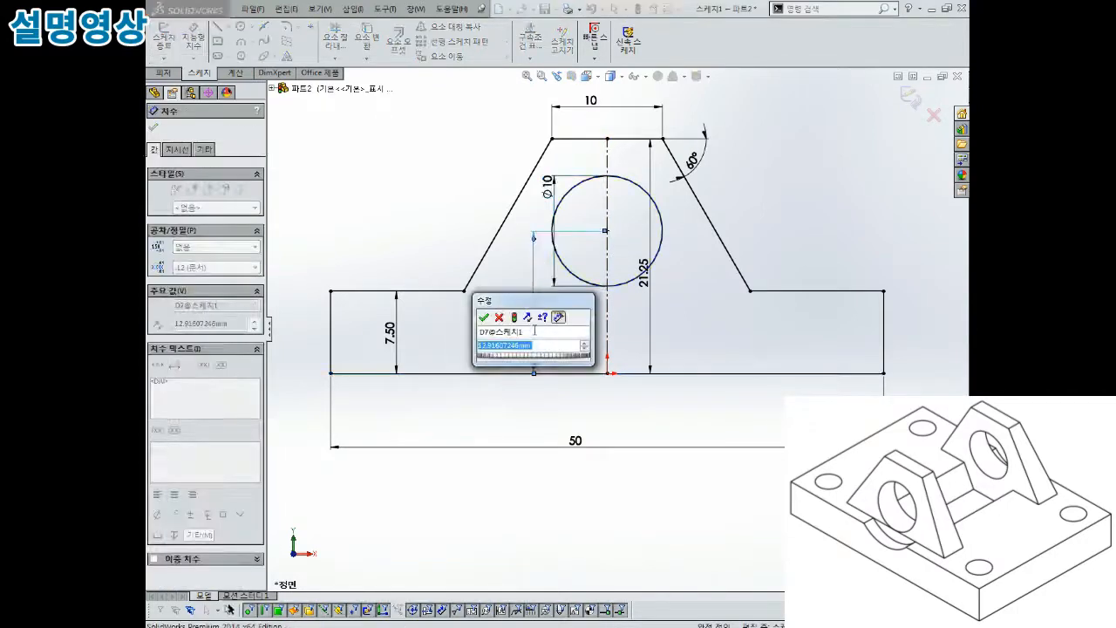
pyautogui.write('12.5')
pyautogui.press('Return')
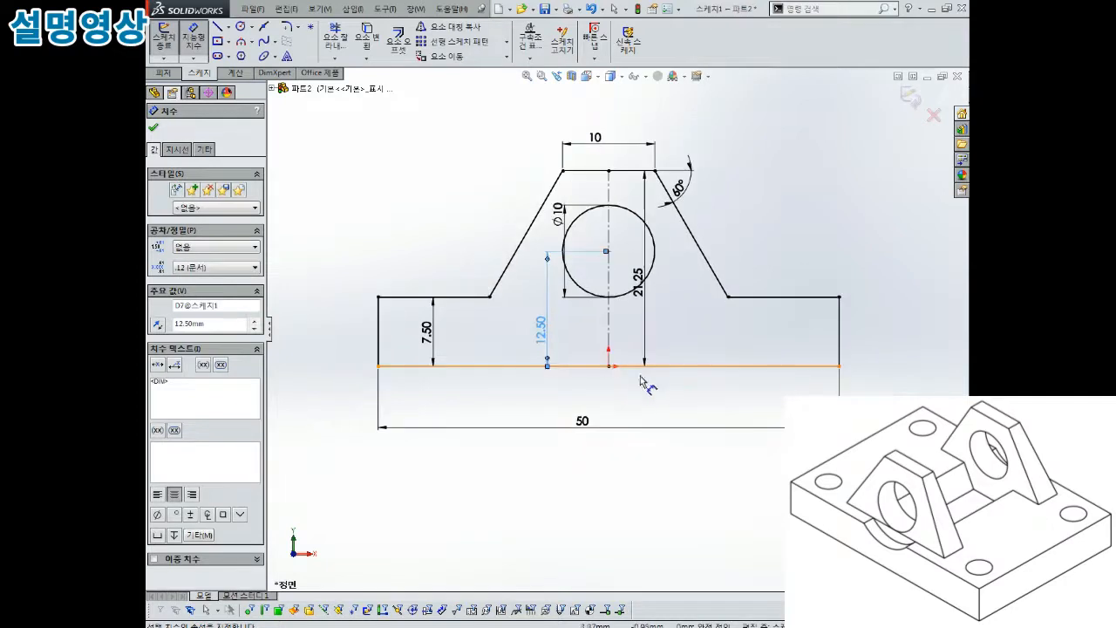
pyautogui.press('Escape')
pyautogui.scroll(1, 670, 163)
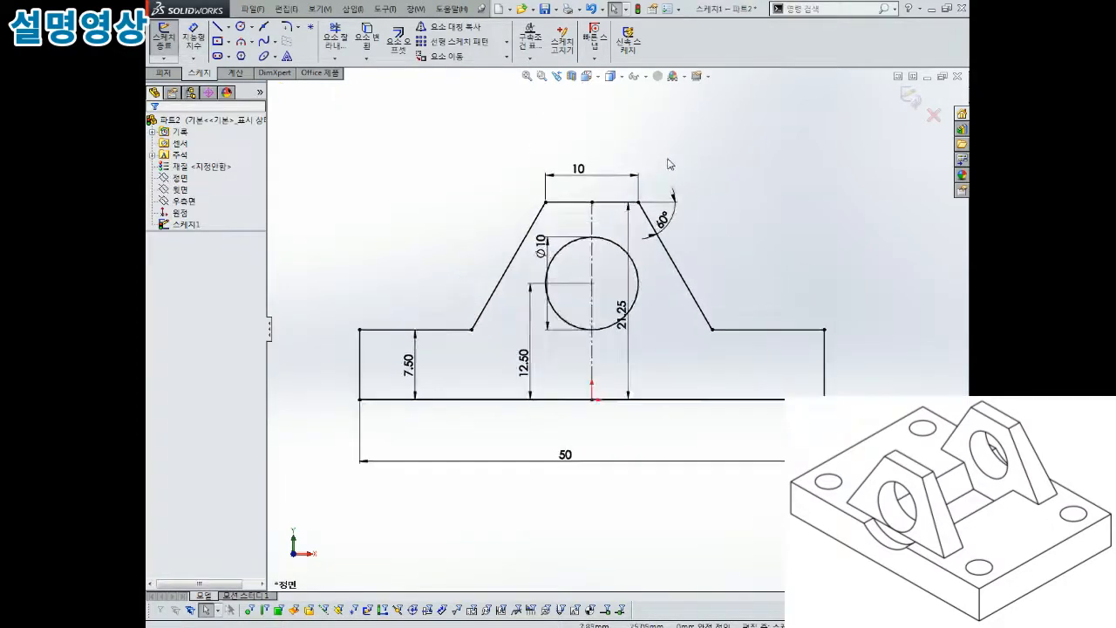
# Step: Rearrange the 50 mm width, circle diameter and 21.25 mm height dimensions, moving the diameter and height outside the trapezoid
pyautogui.moveTo(567, 456); pyautogui.dragTo(588, 425)
pyautogui.scroll(-2, 587, 268)
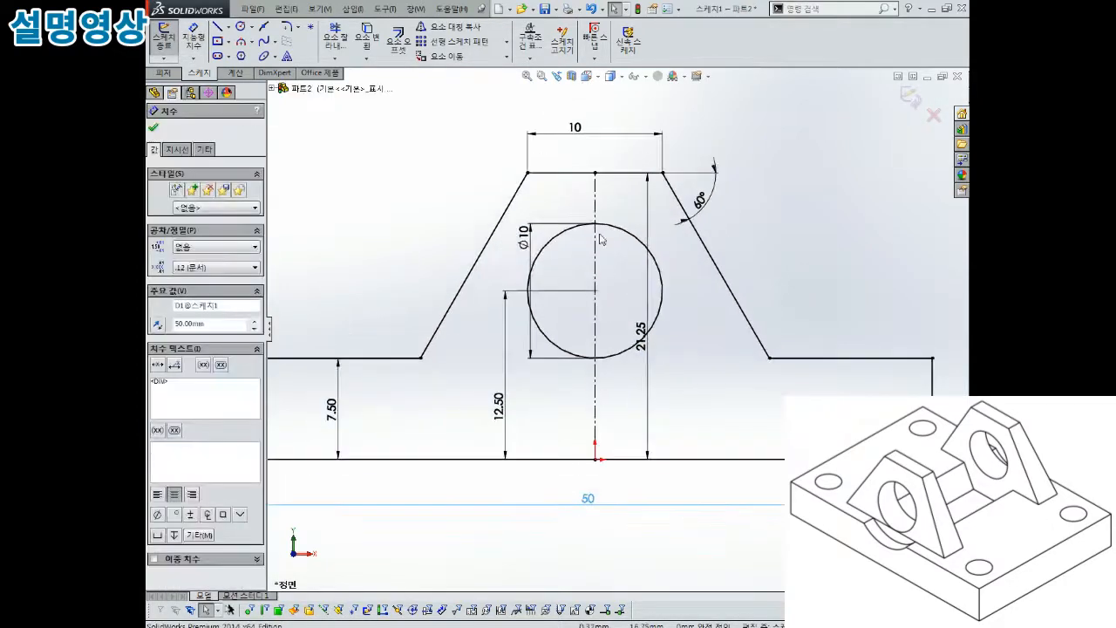
pyautogui.moveTo(526, 249)
pyautogui.mouseDown()
pyautogui.moveTo(471, 296)
pyautogui.moveTo(417, 293)
pyautogui.mouseUp()
pyautogui.press('Escape')
pyautogui.scroll(2, 615, 336)
pyautogui.scroll(-1, 641, 307)
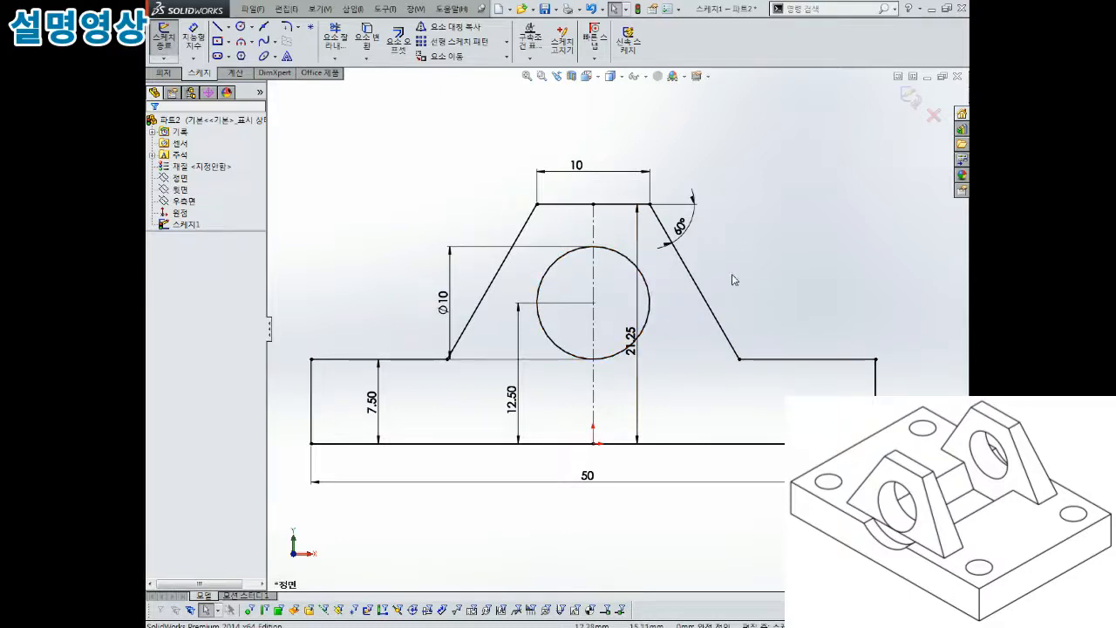
pyautogui.moveTo(645, 334); pyautogui.dragTo(782, 327)
pyautogui.click(811, 286)
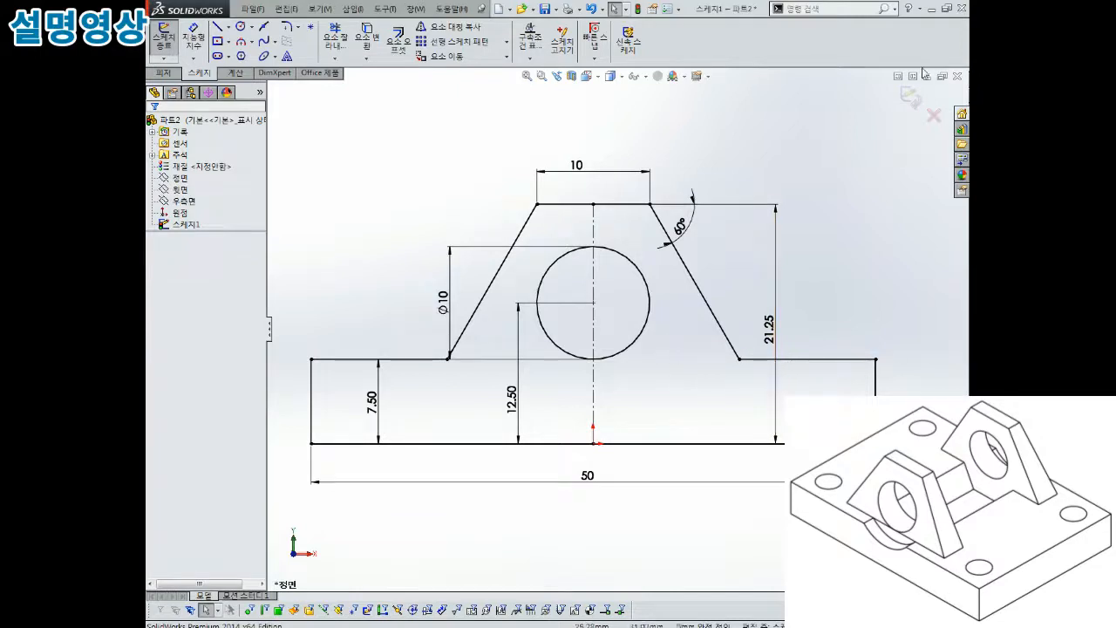
# Step: Finish the sketch and extrude the profile 35 mm as a mid-plane boss
pyautogui.click(910, 97)
pyautogui.moveTo(789, 161); pyautogui.dragTo(780, 172, button='middle')
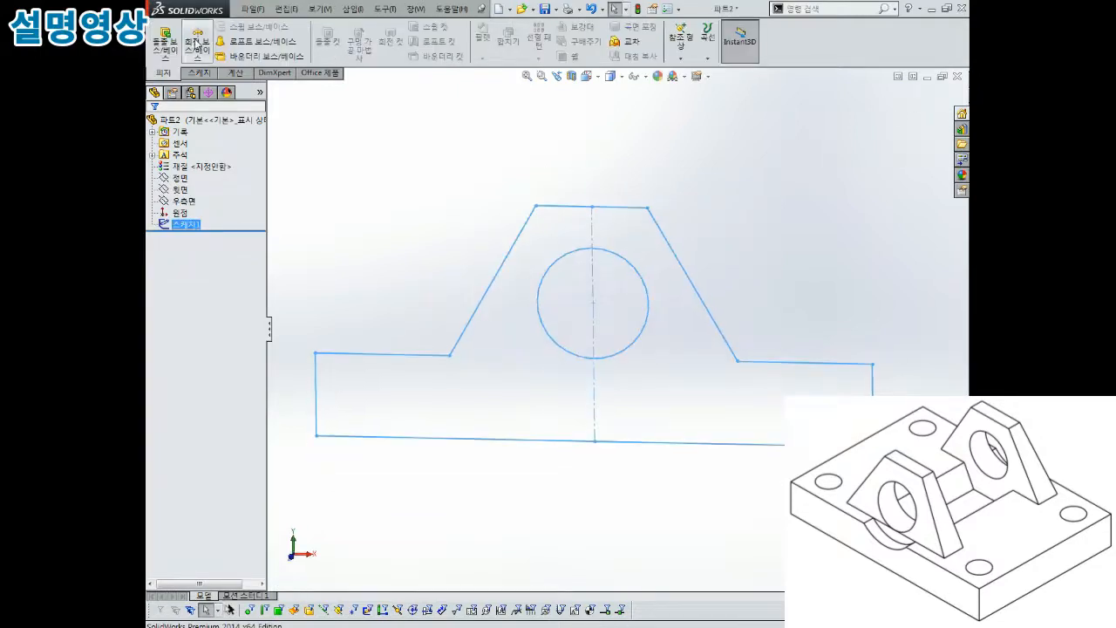
pyautogui.click(162, 41)
pyautogui.click(193, 203)
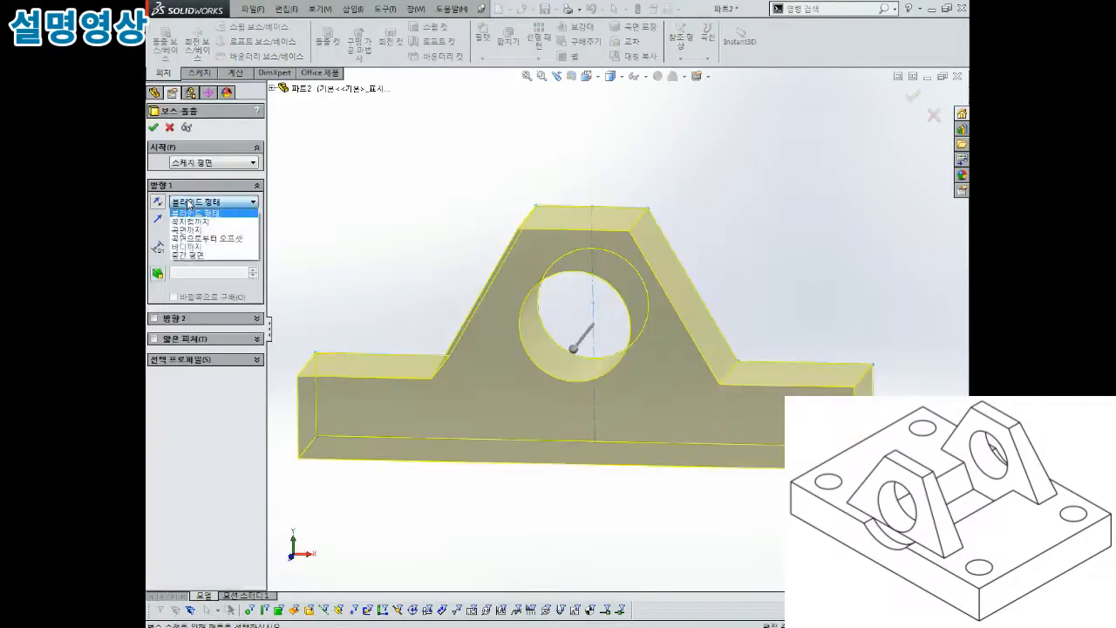
pyautogui.click(195, 256)
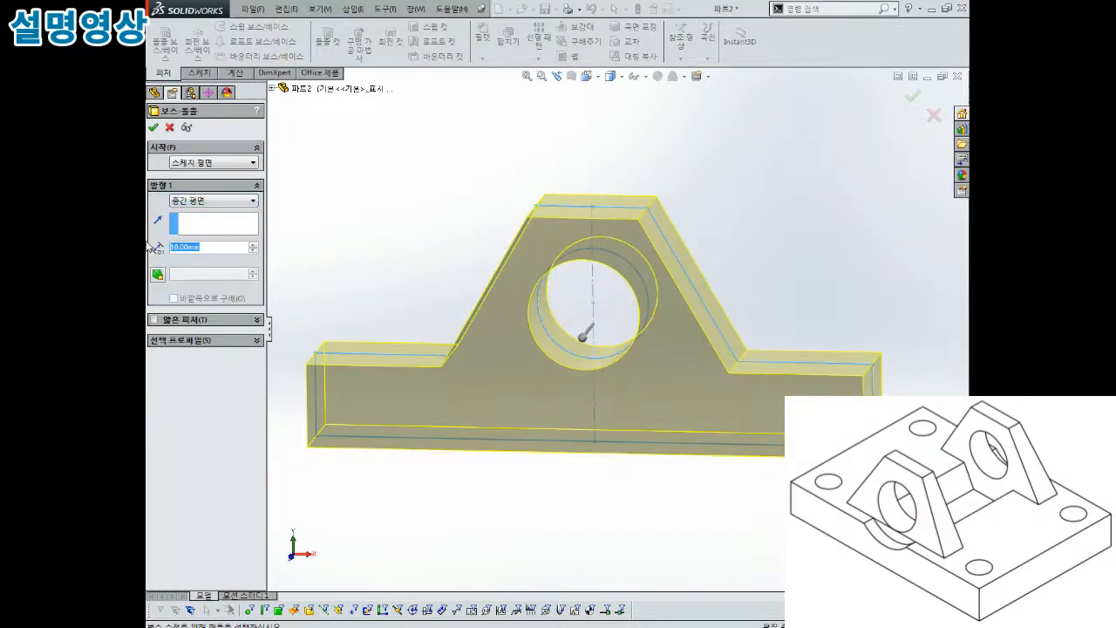
pyautogui.write('35')
pyautogui.press('Return')
pyautogui.click(153, 128)
pyautogui.moveTo(467, 177); pyautogui.dragTo(598, 212, button='middle')
pyautogui.scroll(2, 483, 216)
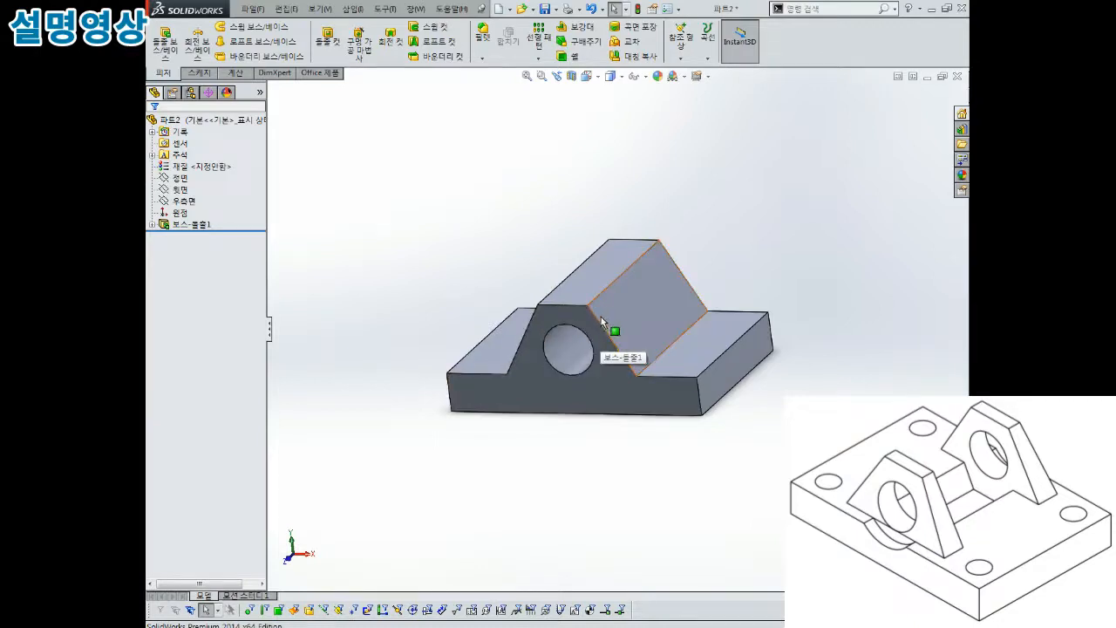
pyautogui.moveTo(609, 335); pyautogui.dragTo(518, 321, button='middle')
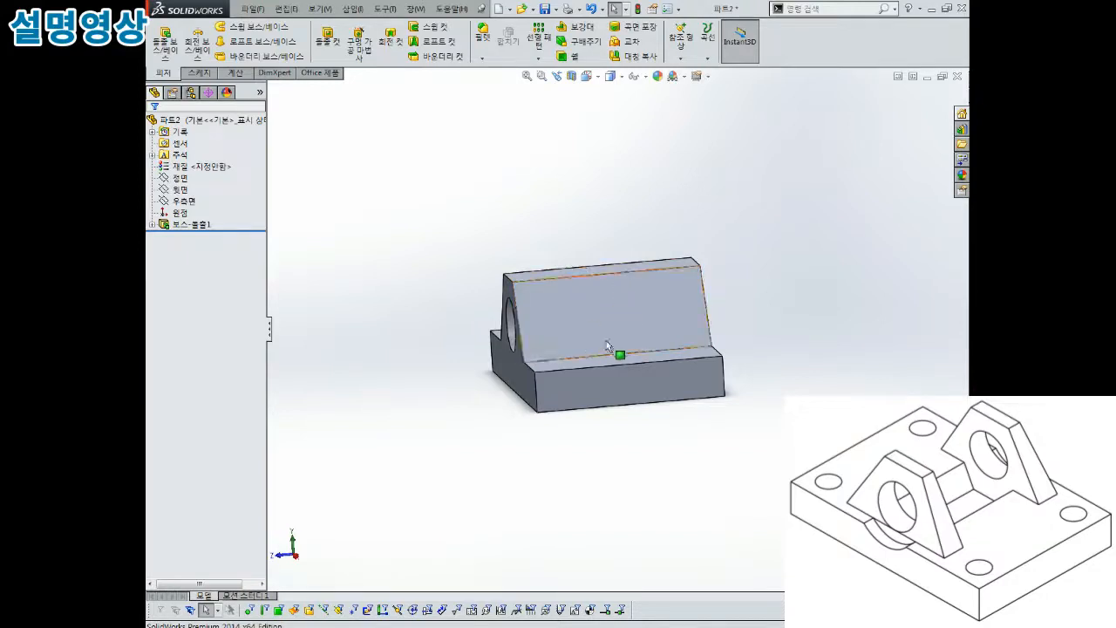
pyautogui.moveTo(642, 256); pyautogui.dragTo(729, 352, button='middle')
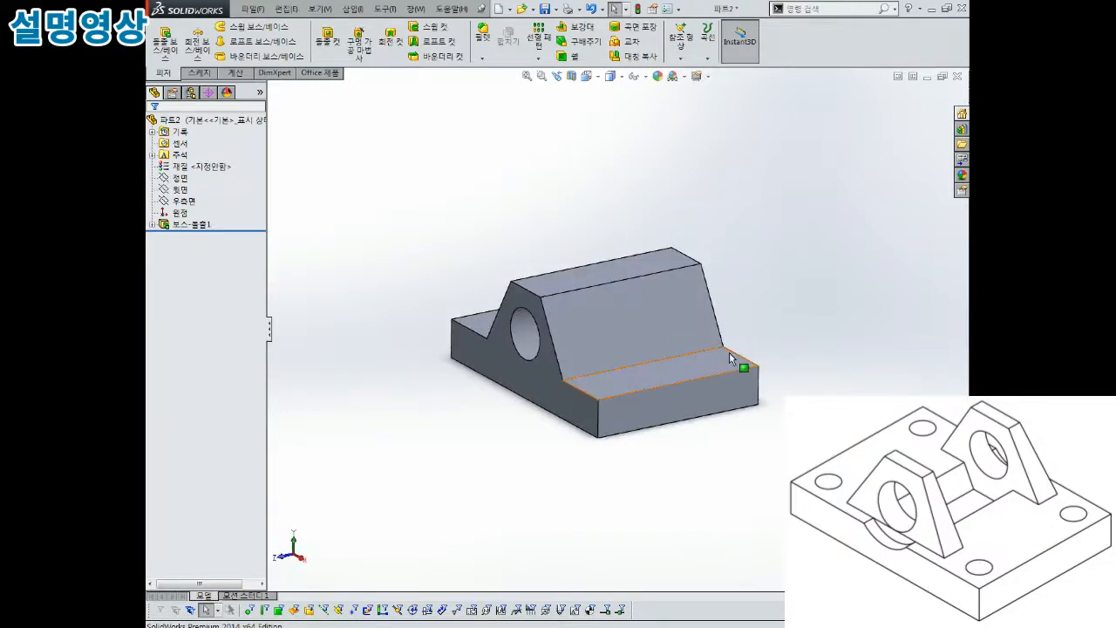
# Step: Start a sketch on the narrow end face of the base, beside the raised part
pyautogui.click(701, 399)
pyautogui.moveTo(737, 294); pyautogui.dragTo(795, 315, button='middle')
pyautogui.click(797, 317)
pyautogui.click(744, 386)
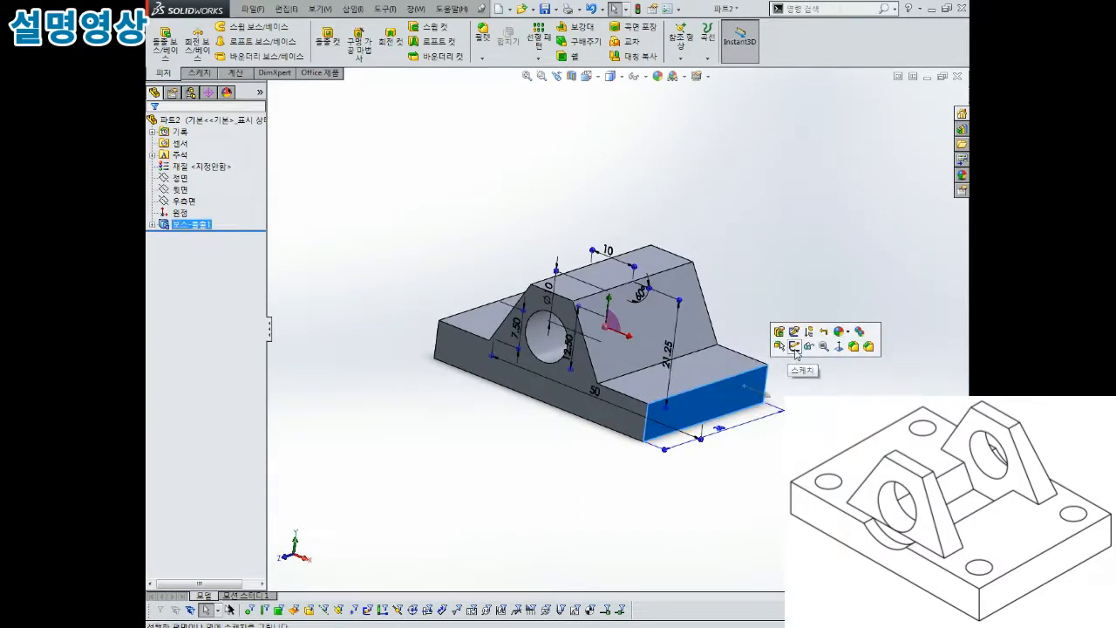
pyautogui.click(795, 354)
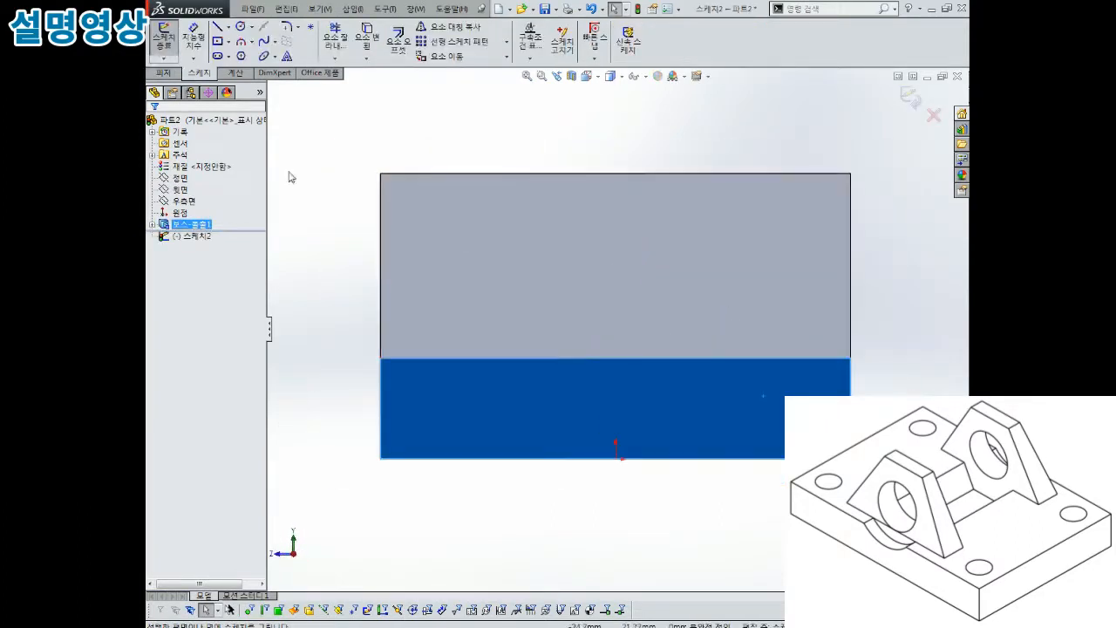
# Step: Draw a corner rectangle about 10 mm wide and 18 mm high, from the base's upper edge to above the raised part
pyautogui.click(229, 41)
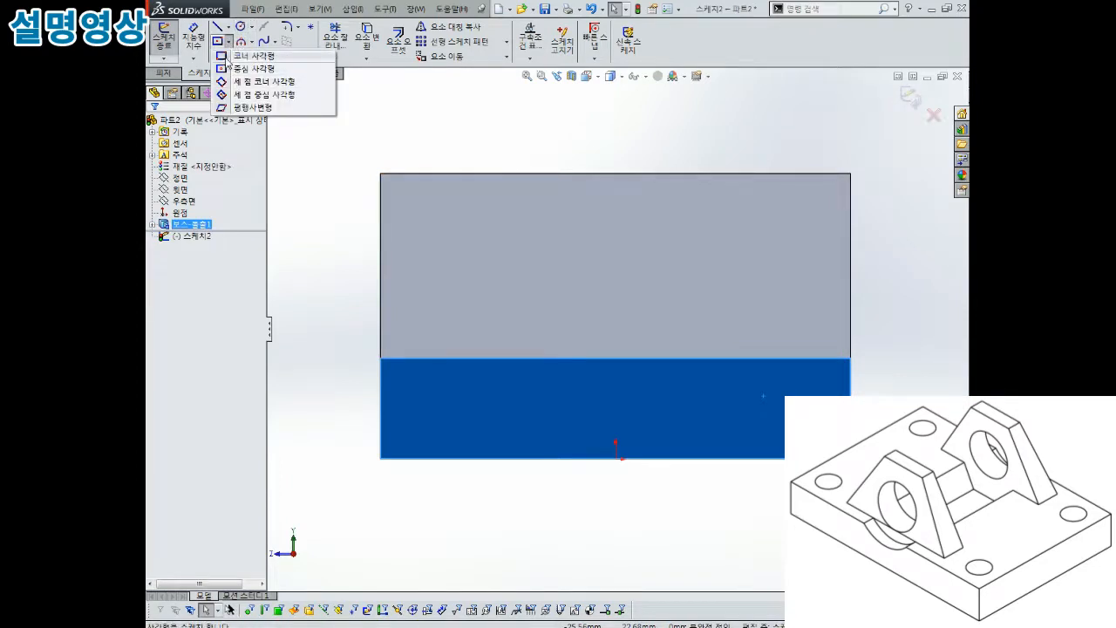
pyautogui.click(261, 54)
pyautogui.moveTo(552, 358); pyautogui.dragTo(559, 358)
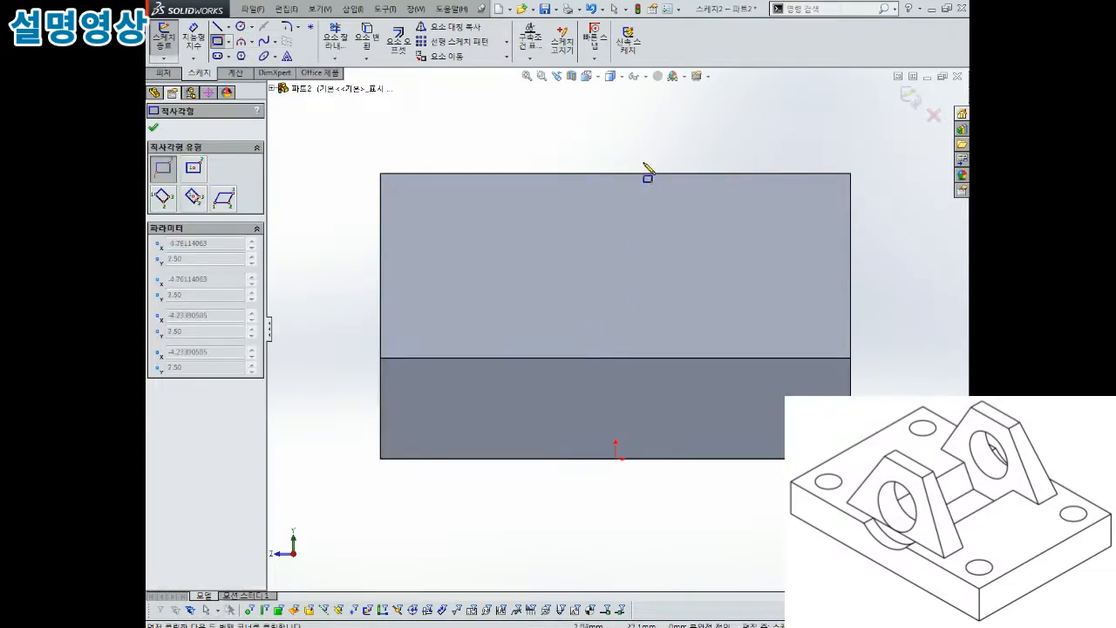
pyautogui.click(662, 357)
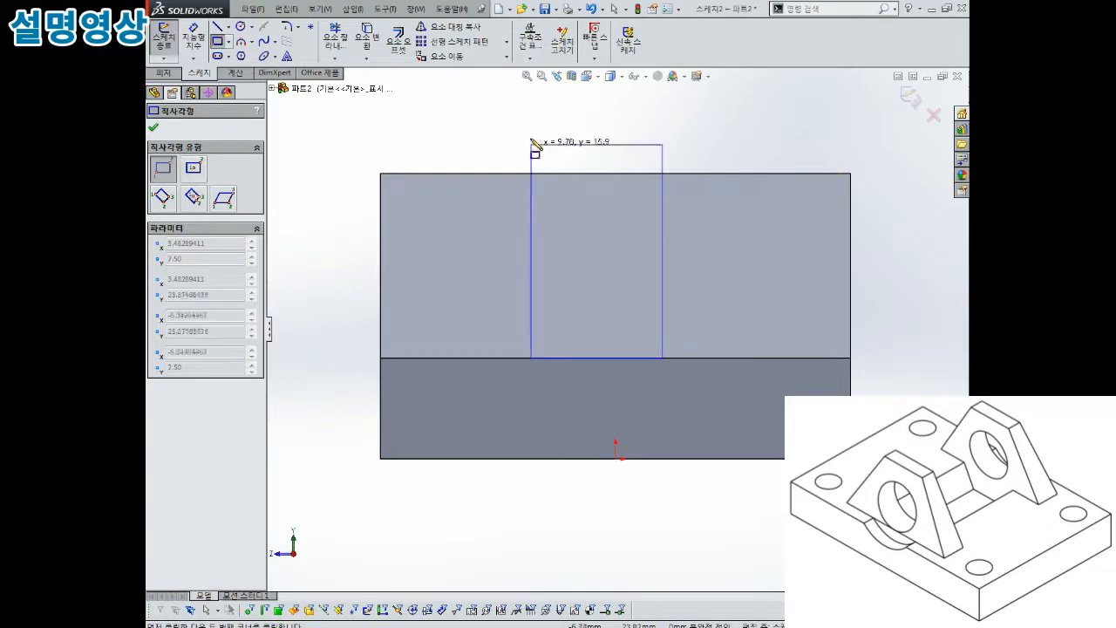
pyautogui.click(525, 120)
pyautogui.press('Escape')
pyautogui.scroll(2, 607, 218)
pyautogui.scroll(-1, 675, 266)
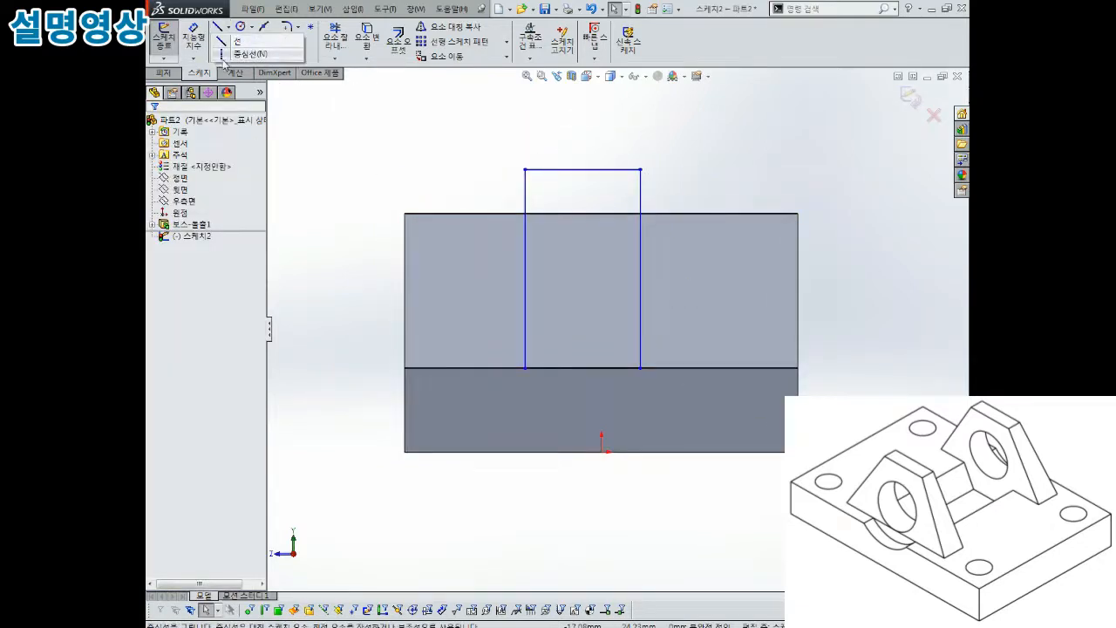
# Step: Draw a vertical centerline from the origin up to the top edge of the raised part
pyautogui.click(217, 26)
pyautogui.click(602, 451)
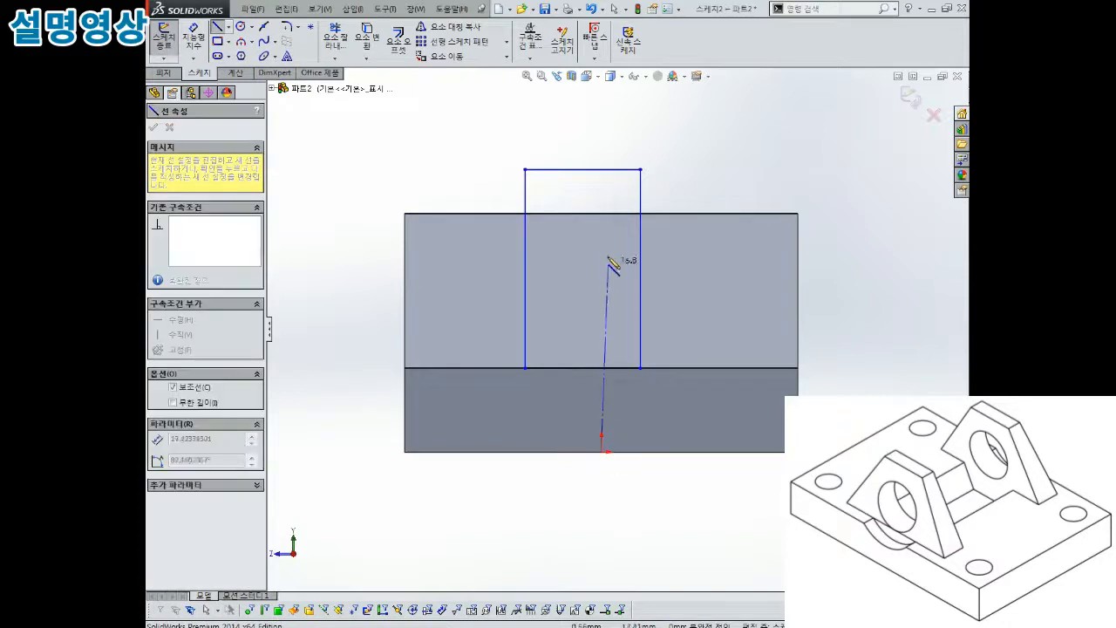
pyautogui.click(601, 213)
pyautogui.press('Escape')
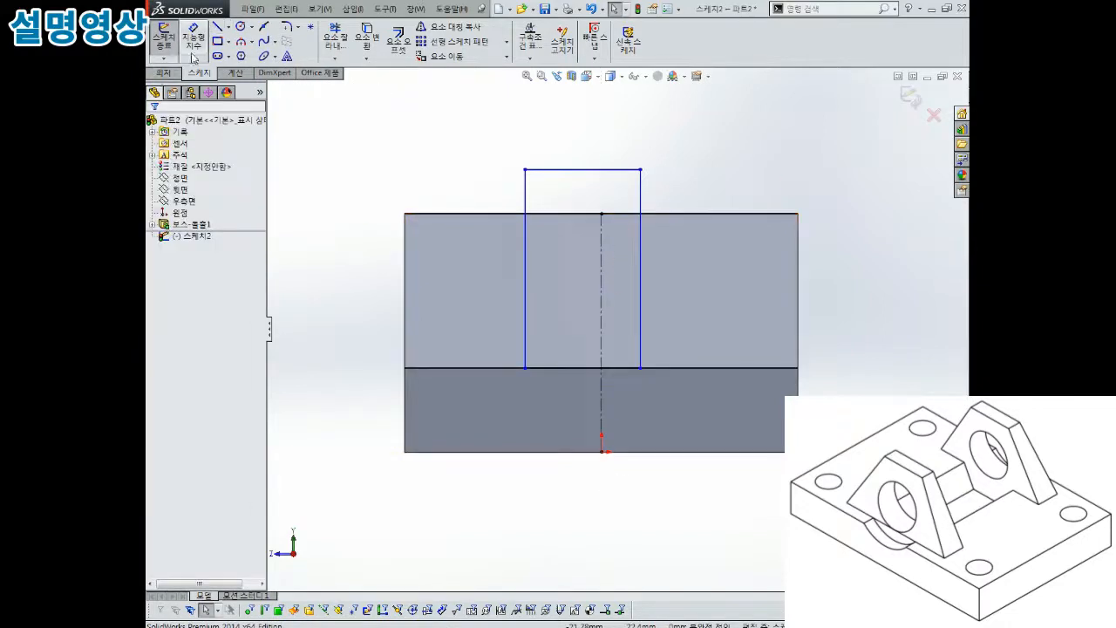
# Step: Draw a closed four-sided profile with a slanted inner side over the raised part's left end, and stretch its outer side farther outward
pyautogui.click(217, 27)
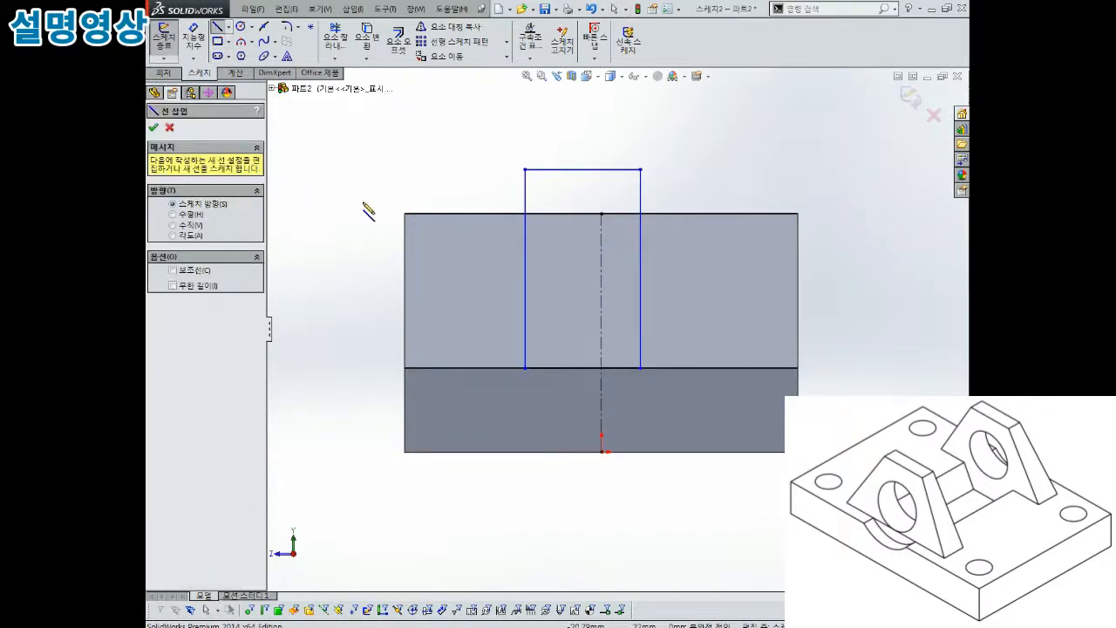
pyautogui.click(455, 214)
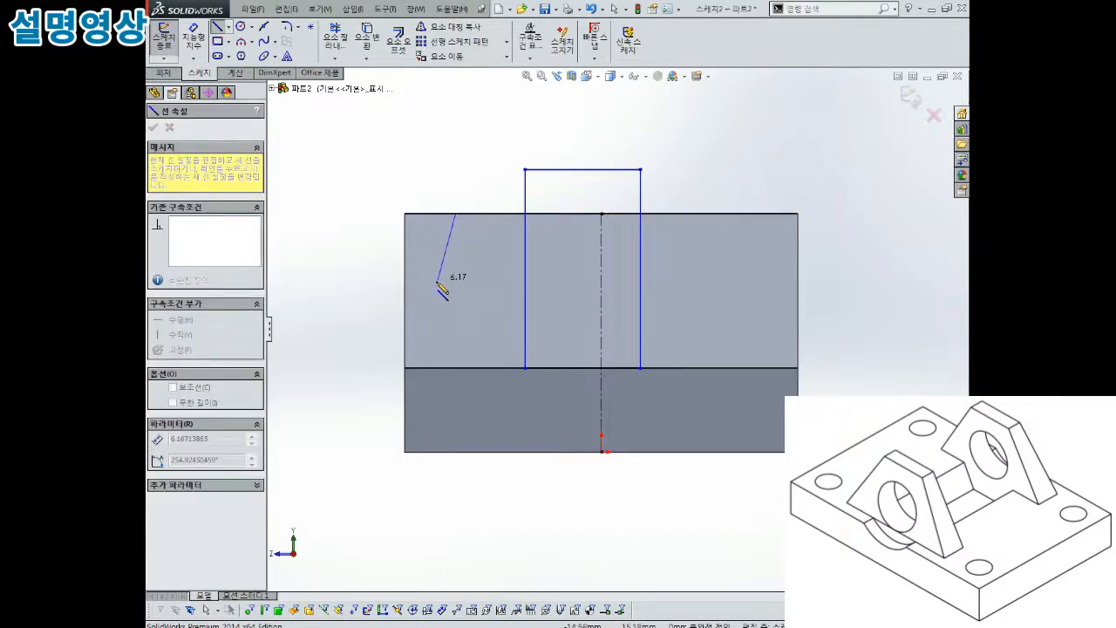
pyautogui.click(420, 367)
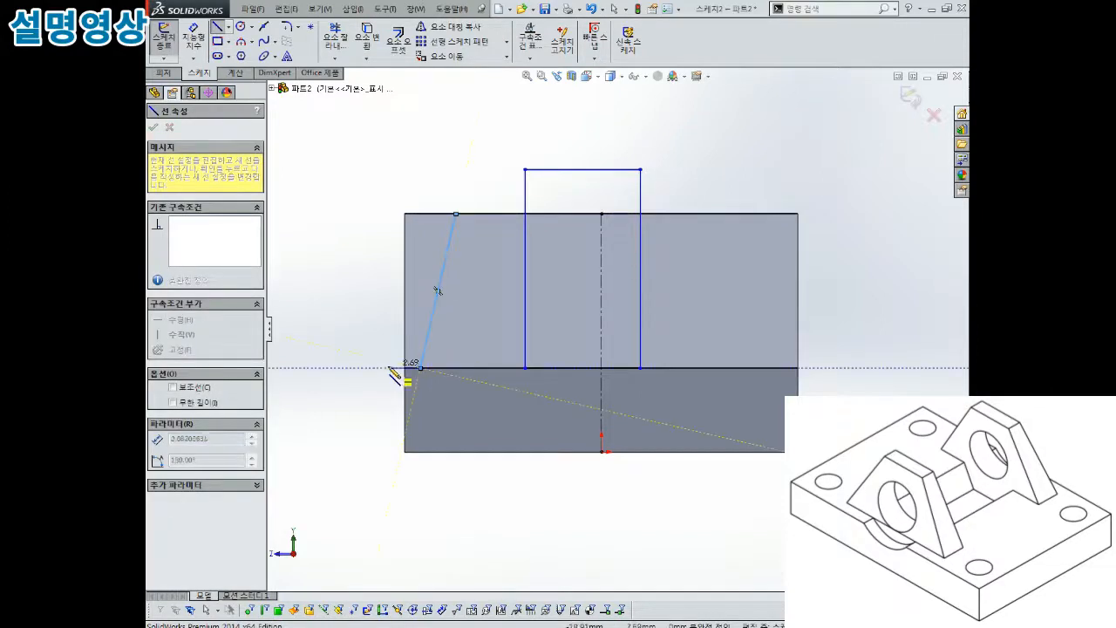
pyautogui.click(370, 368)
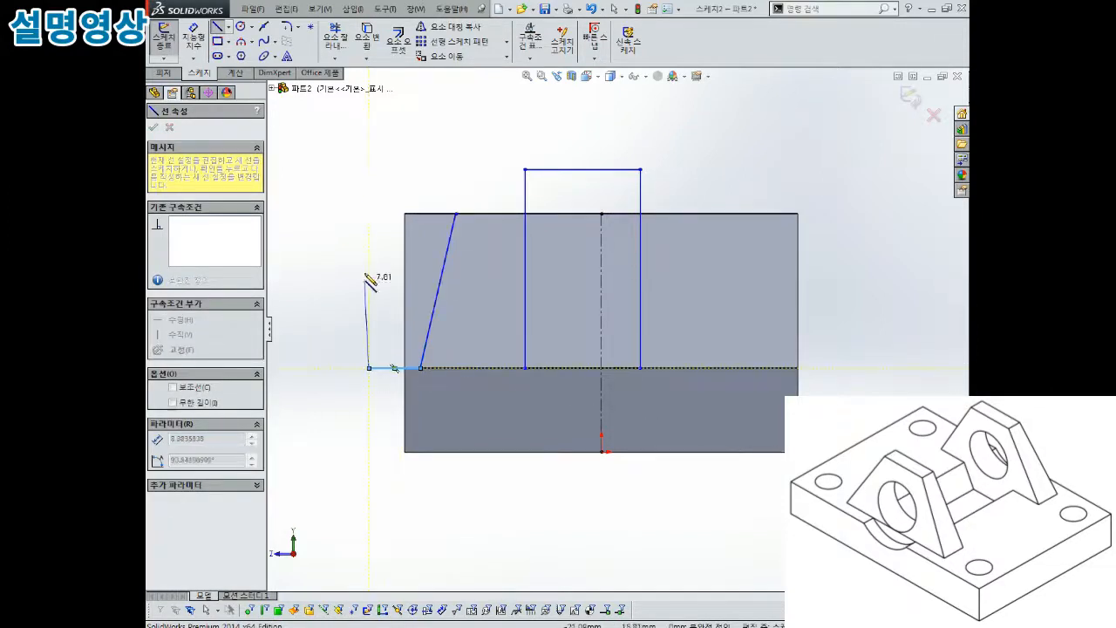
pyautogui.click(369, 213)
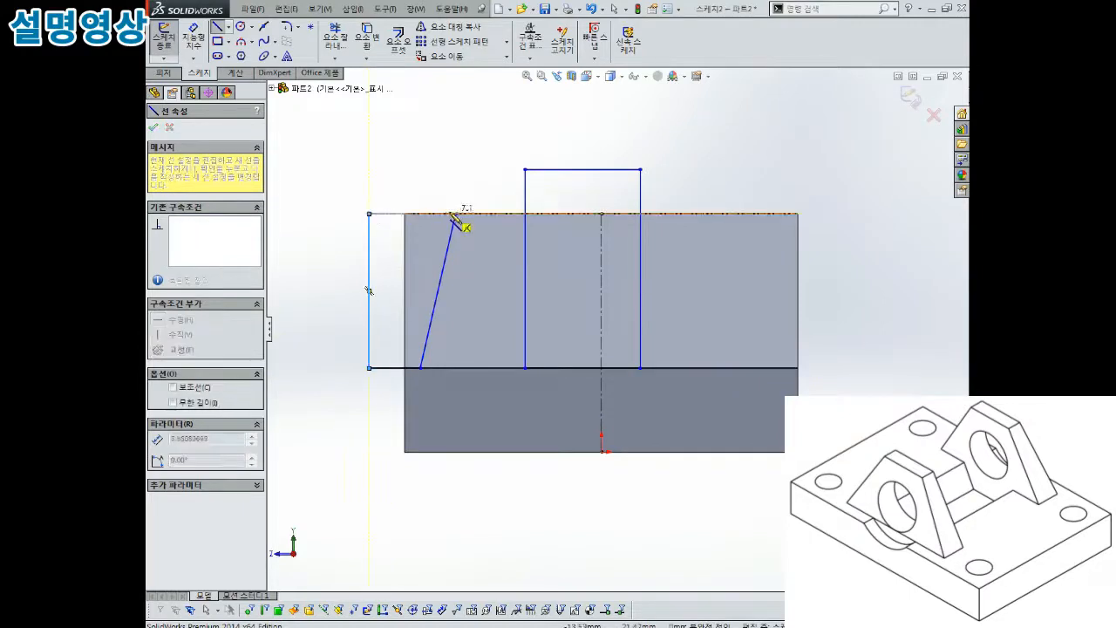
pyautogui.click(456, 213)
pyautogui.press('Escape')
pyautogui.scroll(-2, 471, 281)
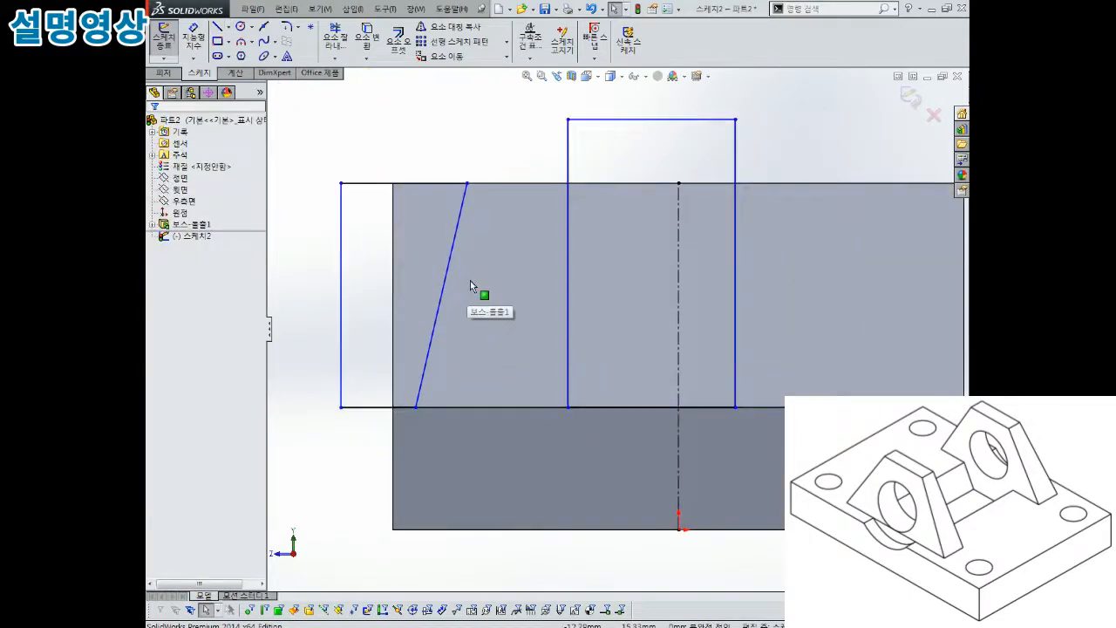
pyautogui.scroll(2, 476, 278)
pyautogui.scroll(-2, 480, 276)
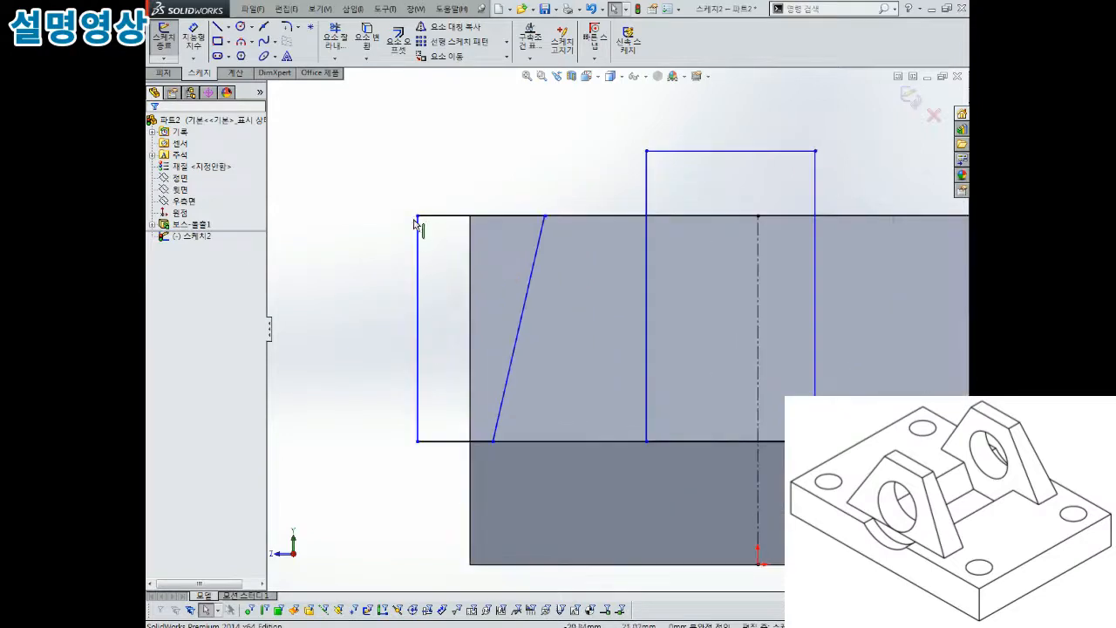
pyautogui.moveTo(418, 216); pyautogui.dragTo(373, 215)
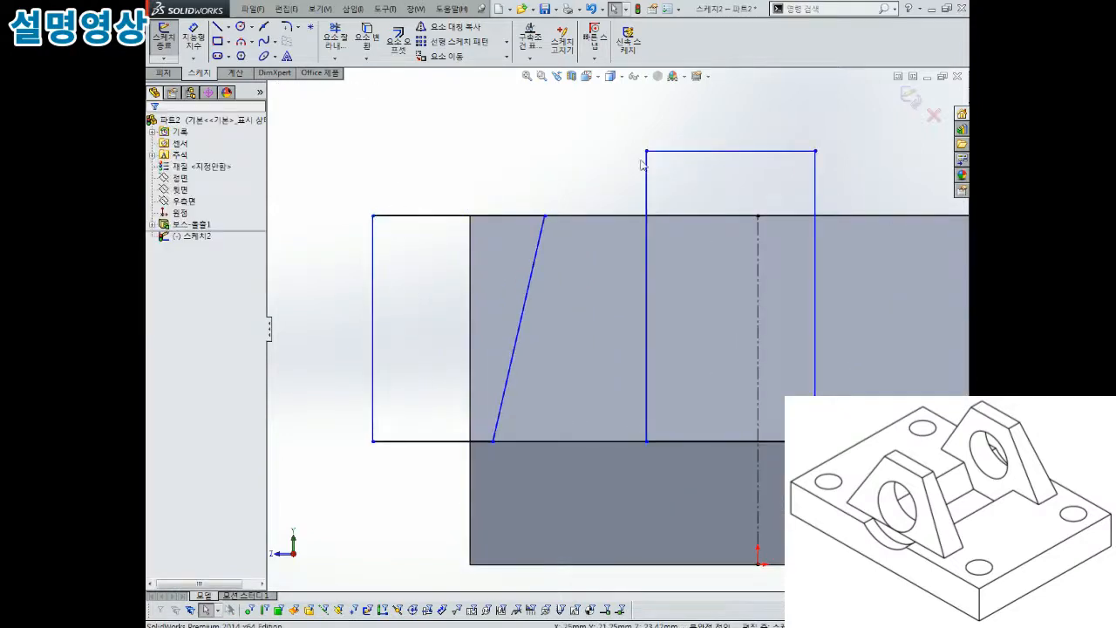
pyautogui.moveTo(647, 151); pyautogui.dragTo(646, 216)
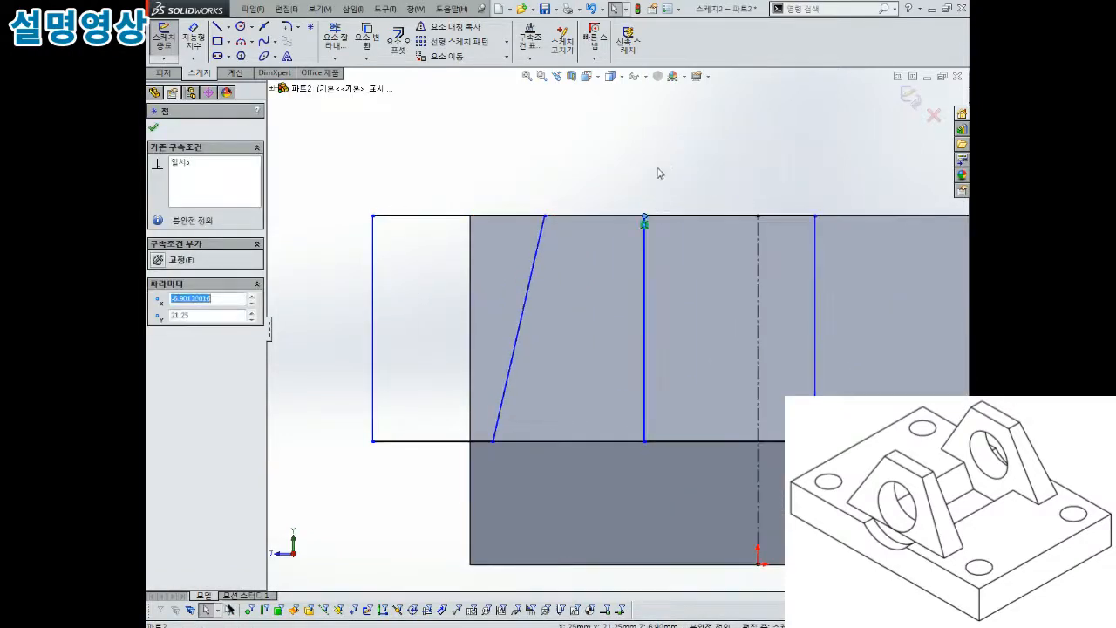
pyautogui.click(664, 162)
pyautogui.scroll(2, 667, 199)
pyautogui.scroll(-2, 674, 215)
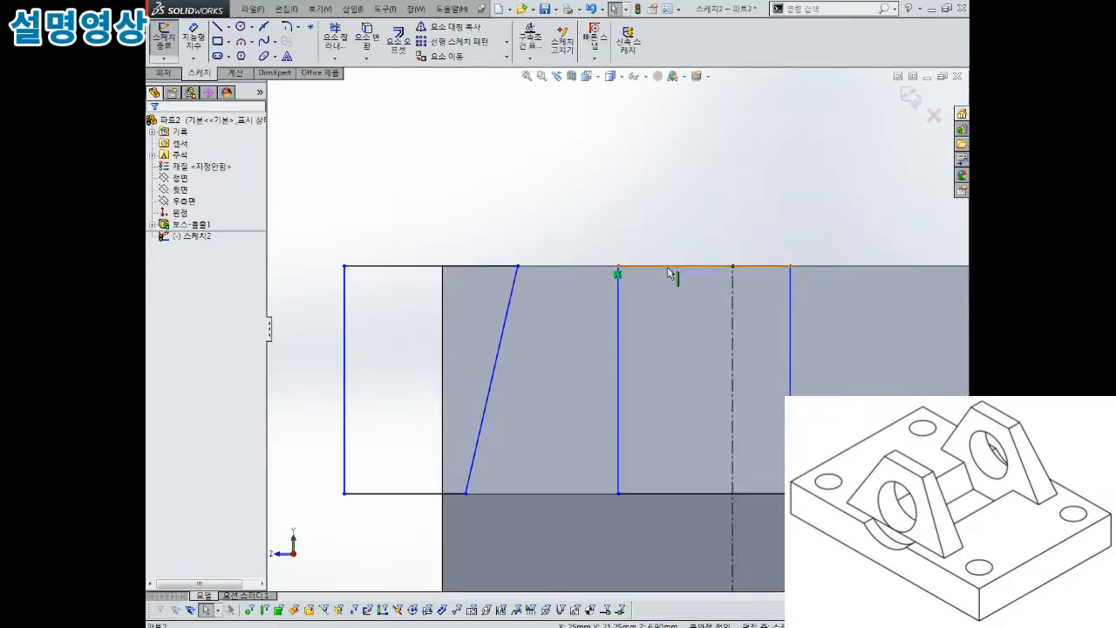
pyautogui.hotkey('ctrl', 'z')
pyautogui.press('Escape')
pyautogui.scroll(2, 702, 314)
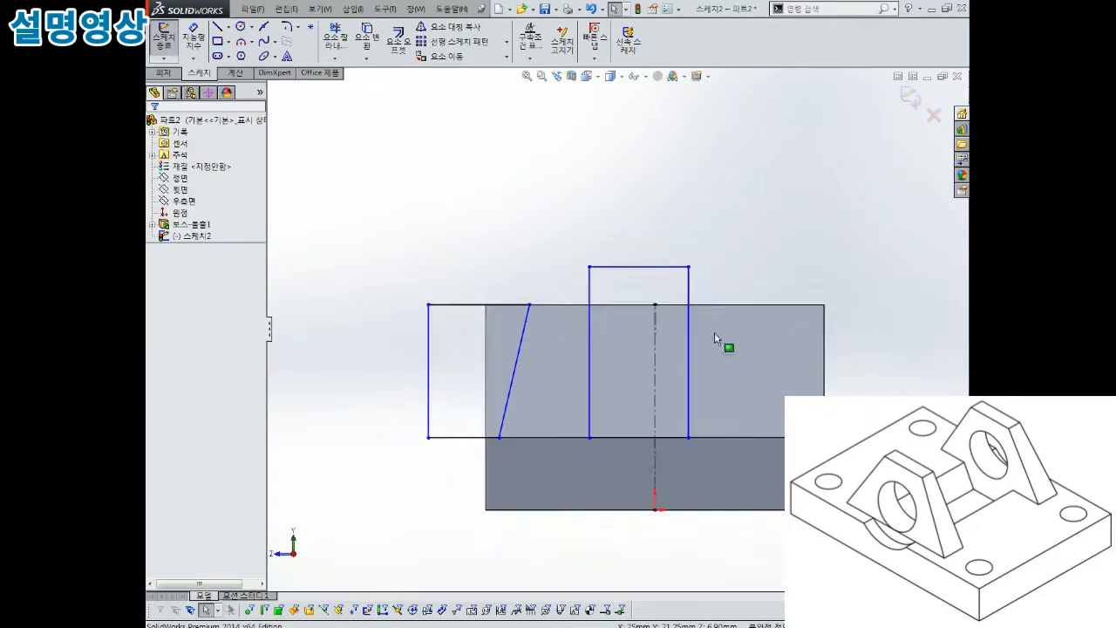
# Step: Dimension the rectangle's top line and set its width to 20 mm
pyautogui.moveTo(671, 236); pyautogui.dragTo(663, 187, button='right')
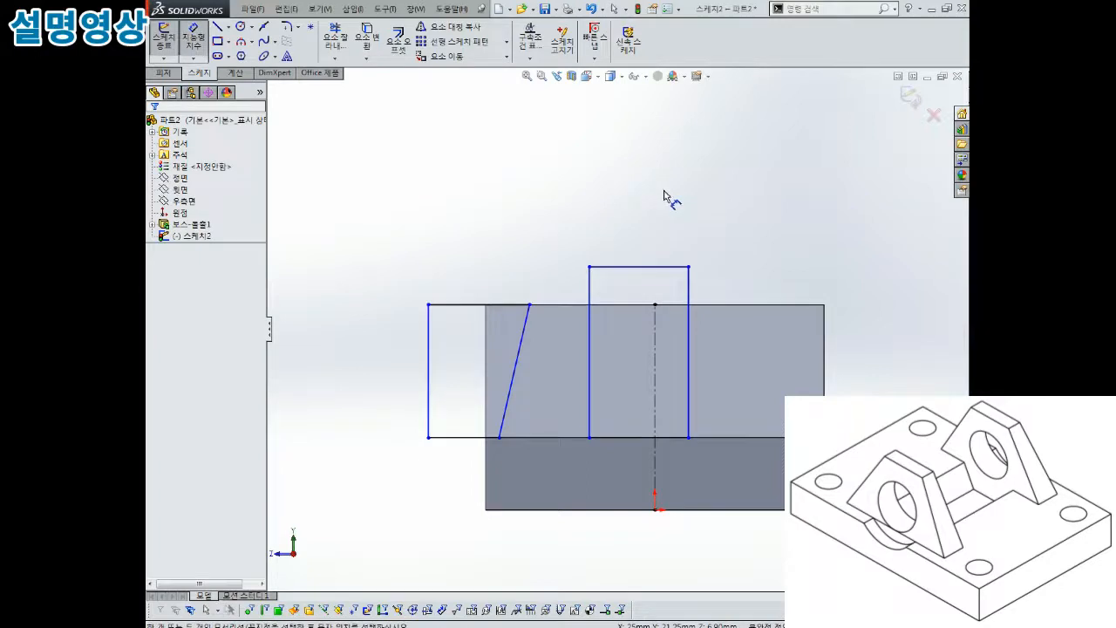
pyautogui.click(656, 267)
pyautogui.click(653, 224)
pyautogui.write('20')
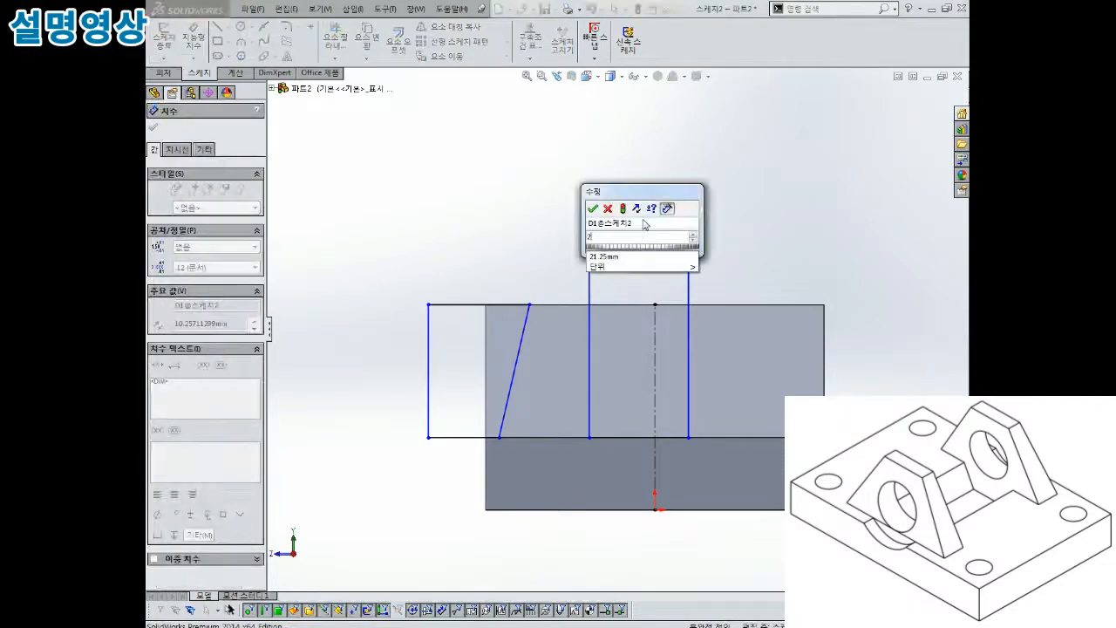
pyautogui.press('Return')
# Step: Dimension the rectangle's left side 10 mm from the vertical centerline
pyautogui.click(590, 387)
pyautogui.click(655, 386)
pyautogui.click(634, 397)
pyautogui.write('10')
pyautogui.press('Return')
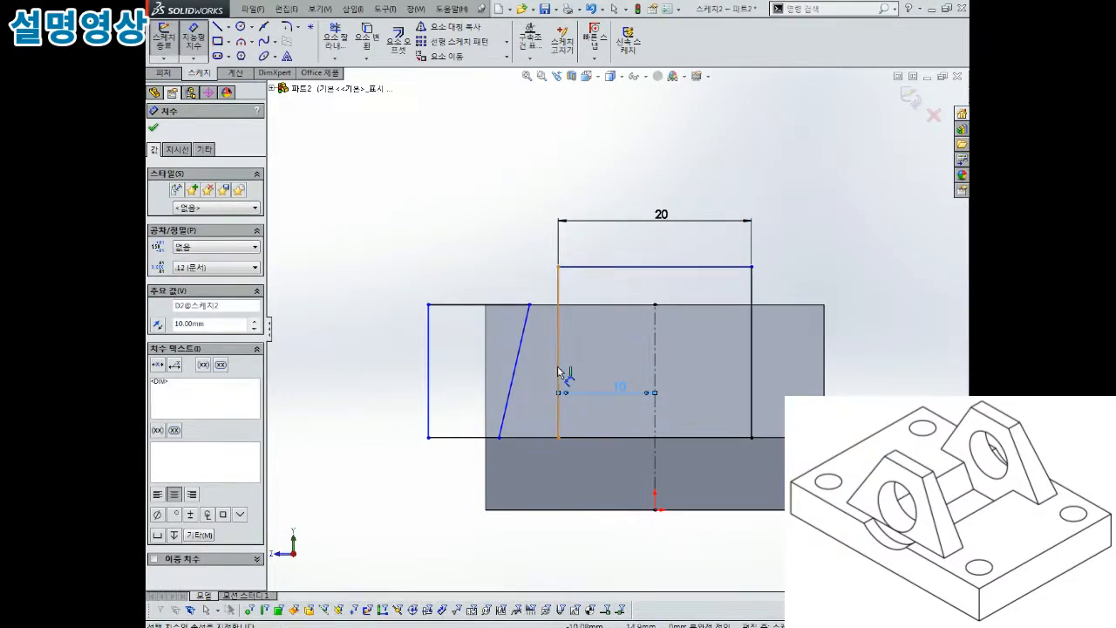
pyautogui.scroll(-2, 565, 375)
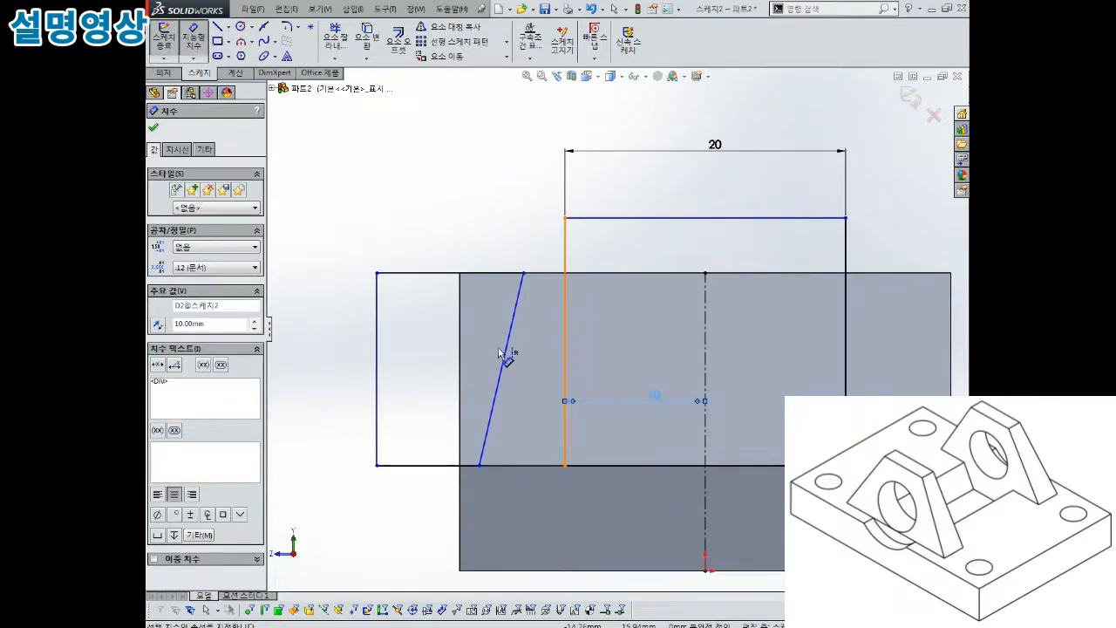
pyautogui.scroll(-2, 502, 353)
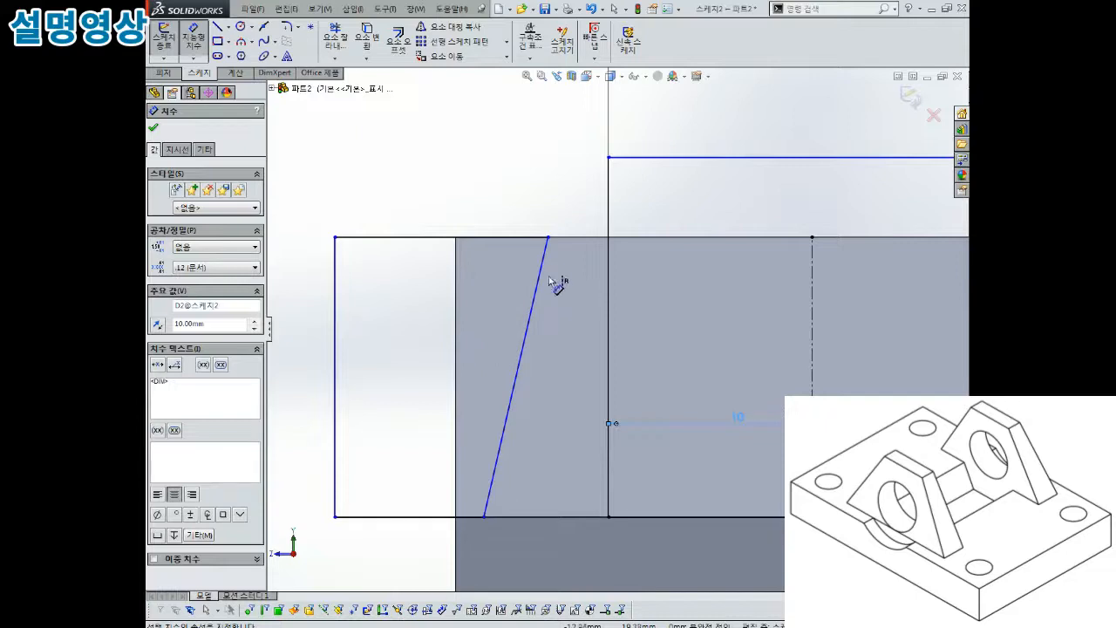
pyautogui.click(547, 237)
pyautogui.press('Escape')
pyautogui.press('Escape')
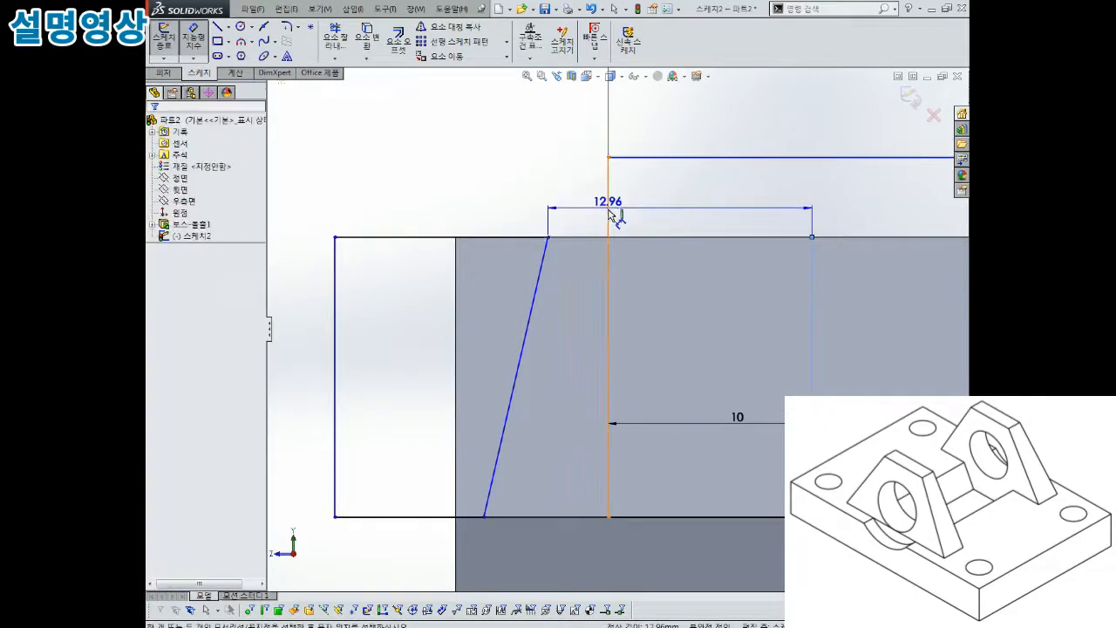
# Step: Dimension the upper end of the slanted line 2.93 mm from the rectangle's left side
pyautogui.click(199, 34)
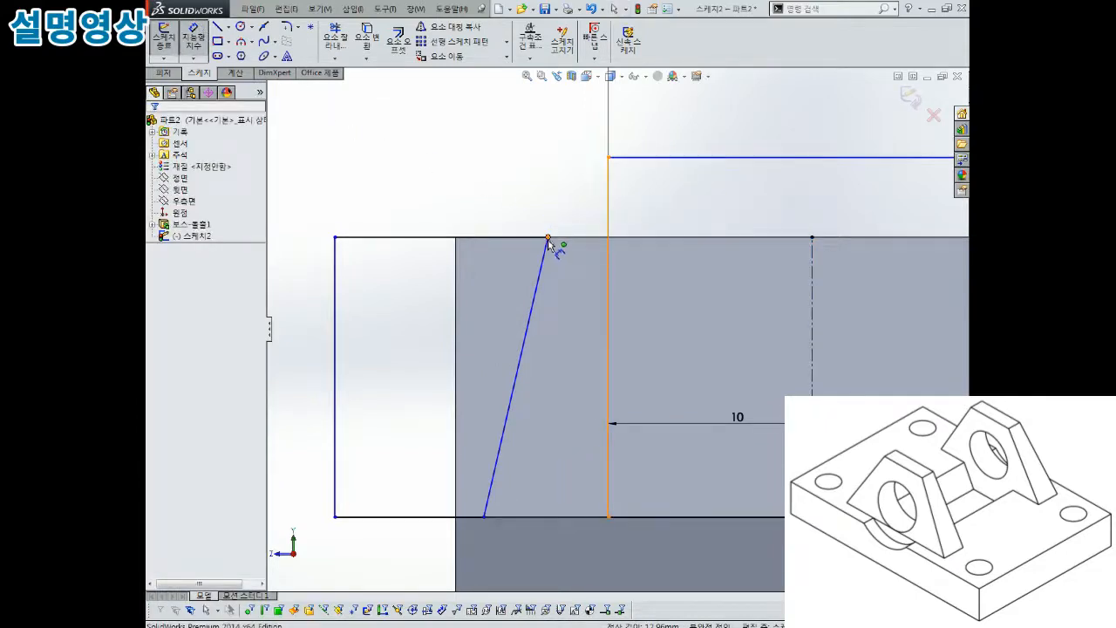
pyautogui.click(547, 237)
pyautogui.click(608, 198)
pyautogui.click(585, 188)
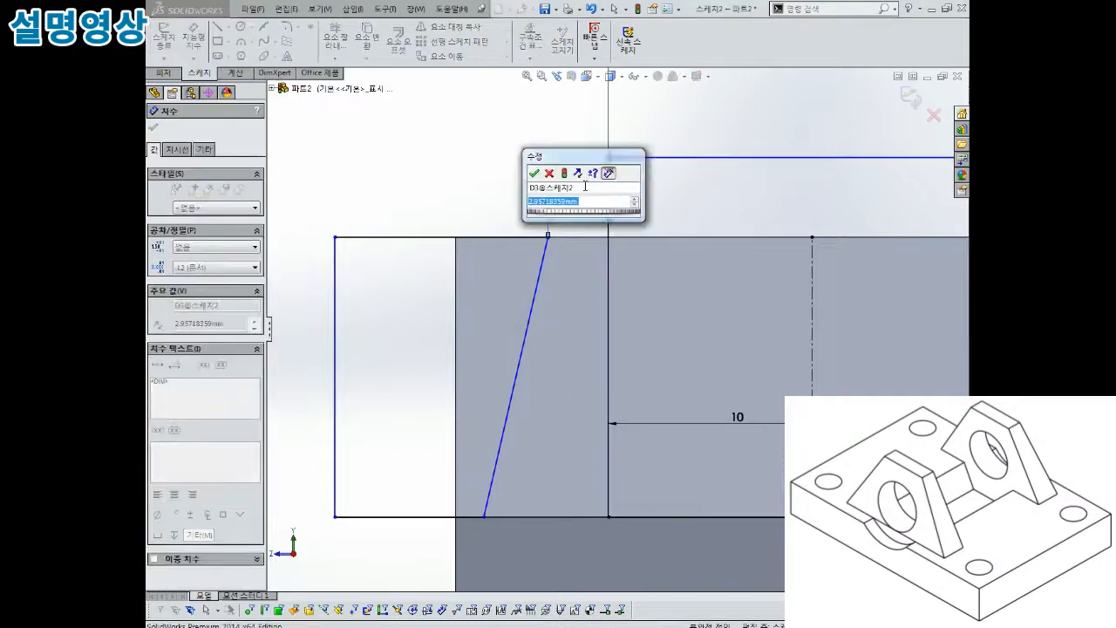
pyautogui.write('2.93')
pyautogui.press('Return')
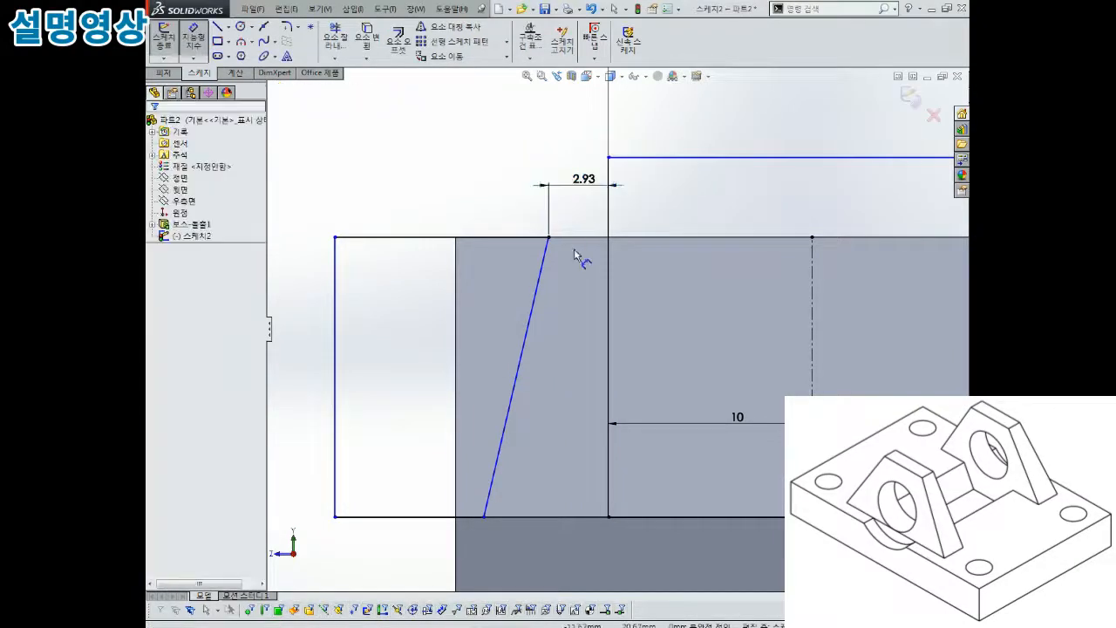
pyautogui.press('Escape')
# Step: Dimension the lower end of the slanted line 5 mm from the rectangle's left side
pyautogui.scroll(3, 584, 310)
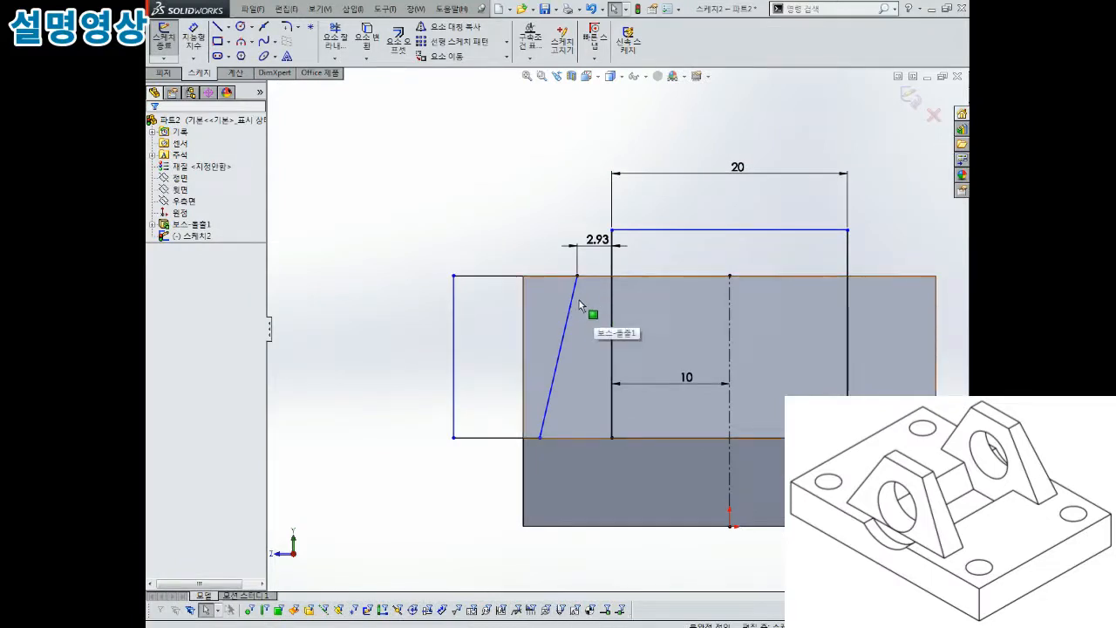
pyautogui.scroll(-2, 567, 298)
pyautogui.moveTo(530, 211); pyautogui.dragTo(534, 201, button='right')
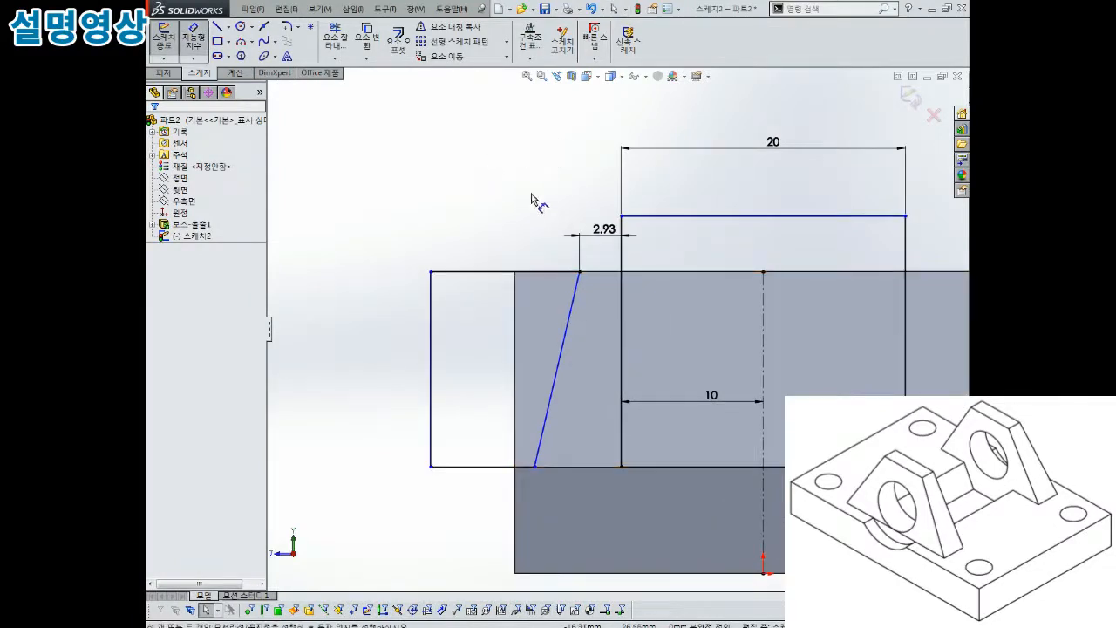
pyautogui.click(536, 468)
pyautogui.click(622, 295)
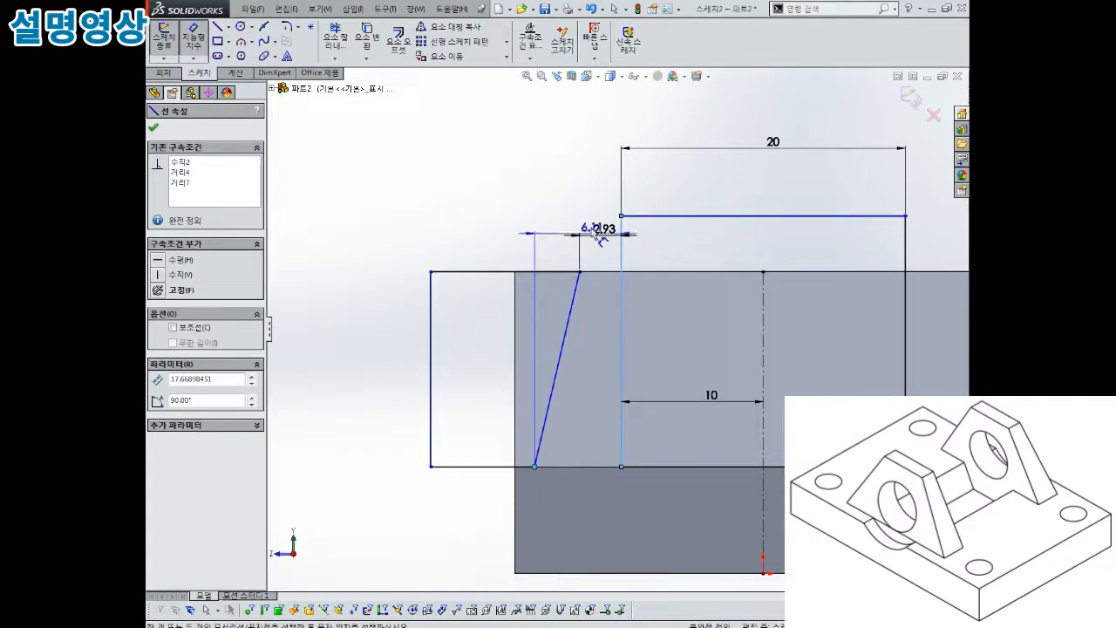
pyautogui.click(585, 209)
pyautogui.write('5')
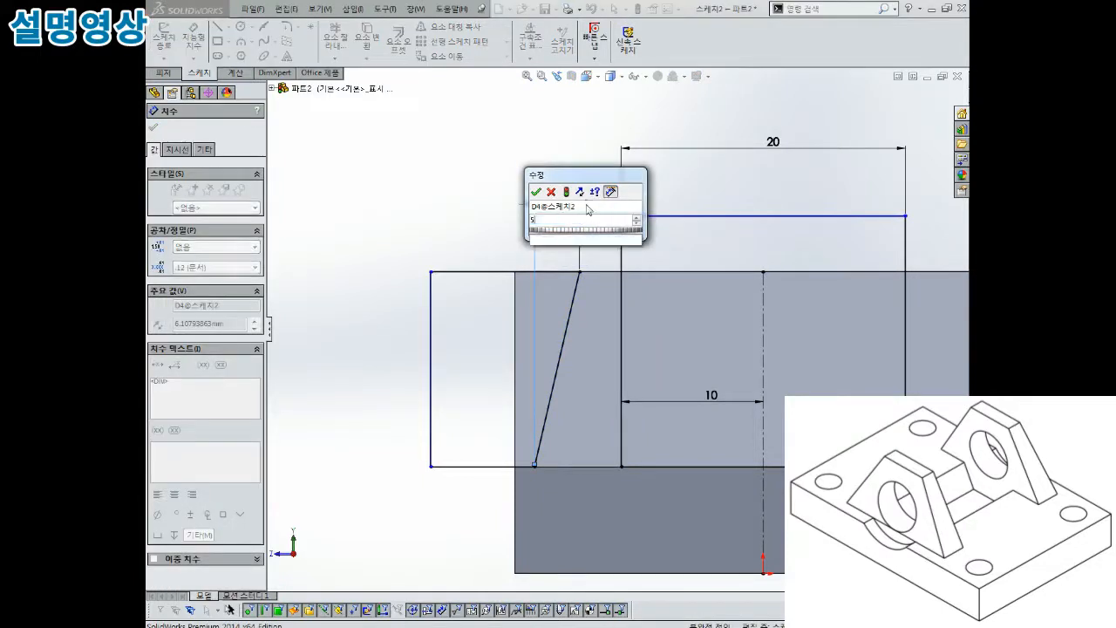
pyautogui.press('Return')
pyautogui.press('Escape')
# Step: Rearrange the 5 mm, 2.93 mm and 20 mm dimensions so they sit clear of each other above the sketch
pyautogui.scroll(2, 625, 337)
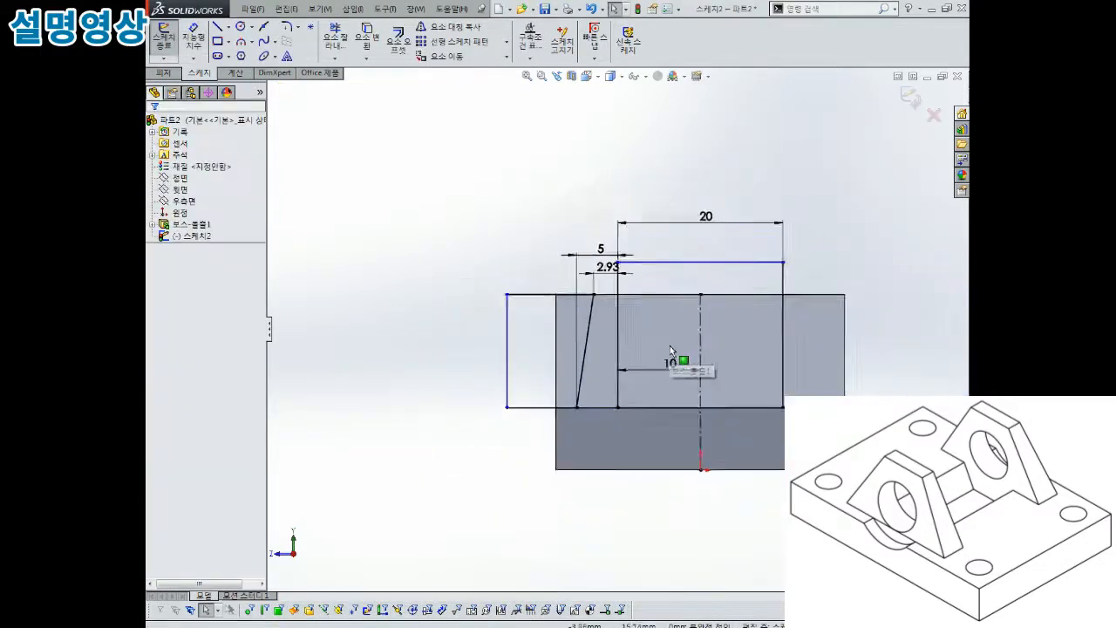
pyautogui.scroll(-1, 739, 327)
pyautogui.moveTo(516, 214); pyautogui.dragTo(518, 172)
pyautogui.moveTo(521, 237); pyautogui.dragTo(520, 217)
pyautogui.moveTo(594, 228); pyautogui.dragTo(581, 252)
pyautogui.click(538, 261)
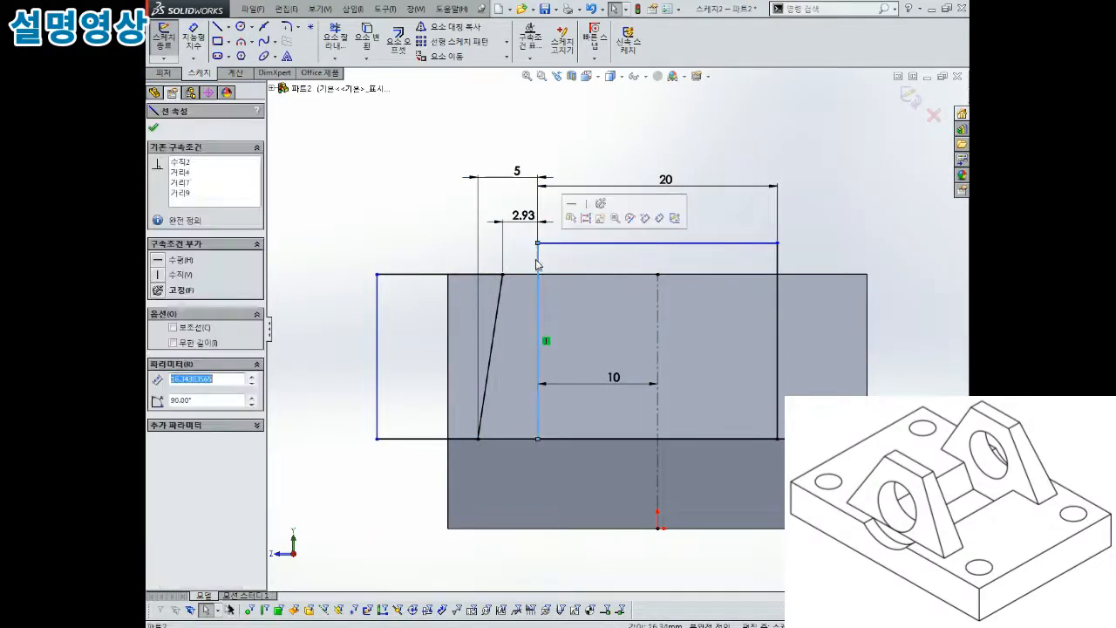
pyautogui.press('Escape')
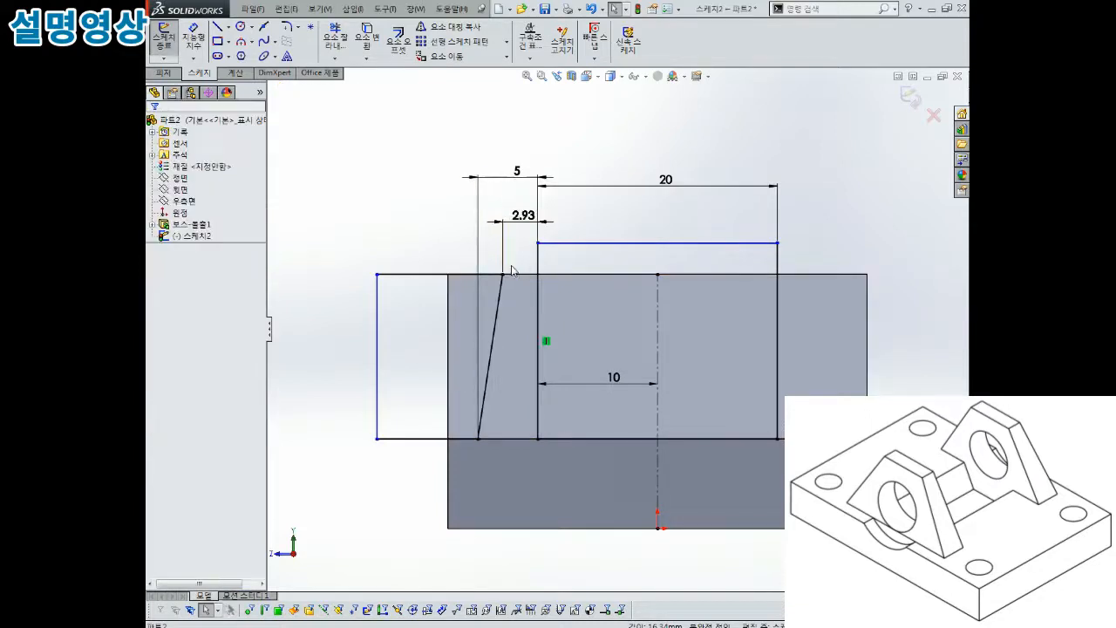
# Step: Try stretching the middle rectangle by moving its free upper edge higher above the block
pyautogui.scroll(1, 675, 331)
pyautogui.scroll(-1, 684, 332)
pyautogui.moveTo(362, 439)
pyautogui.mouseDown()
pyautogui.moveTo(332, 443)
pyautogui.moveTo(355, 439)
pyautogui.mouseUp()
pyautogui.click(524, 243)
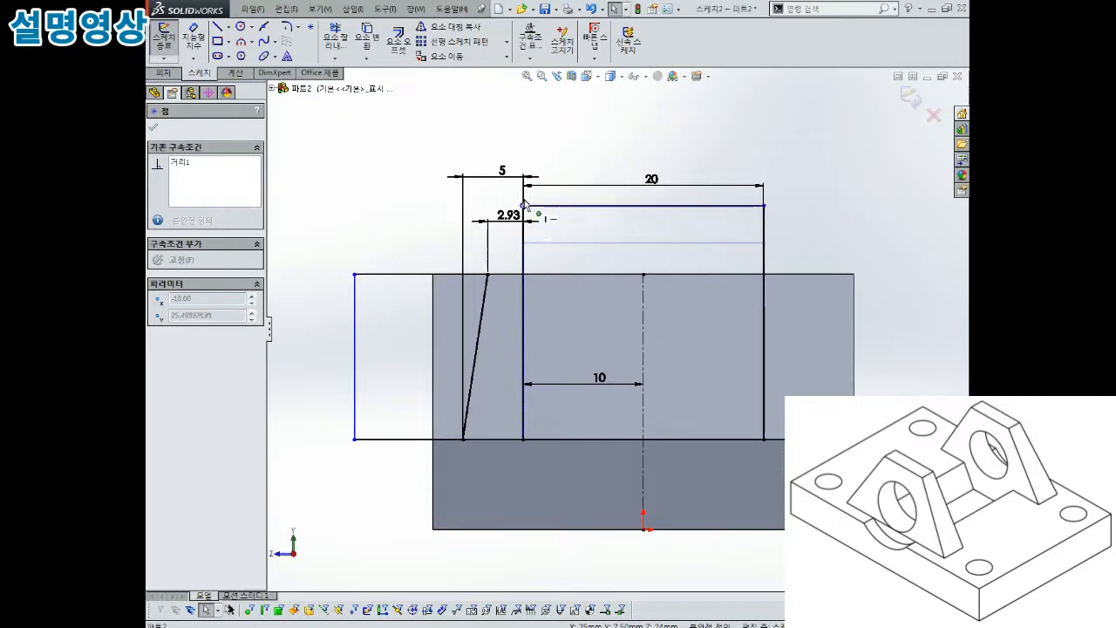
pyautogui.scroll(1, 662, 324)
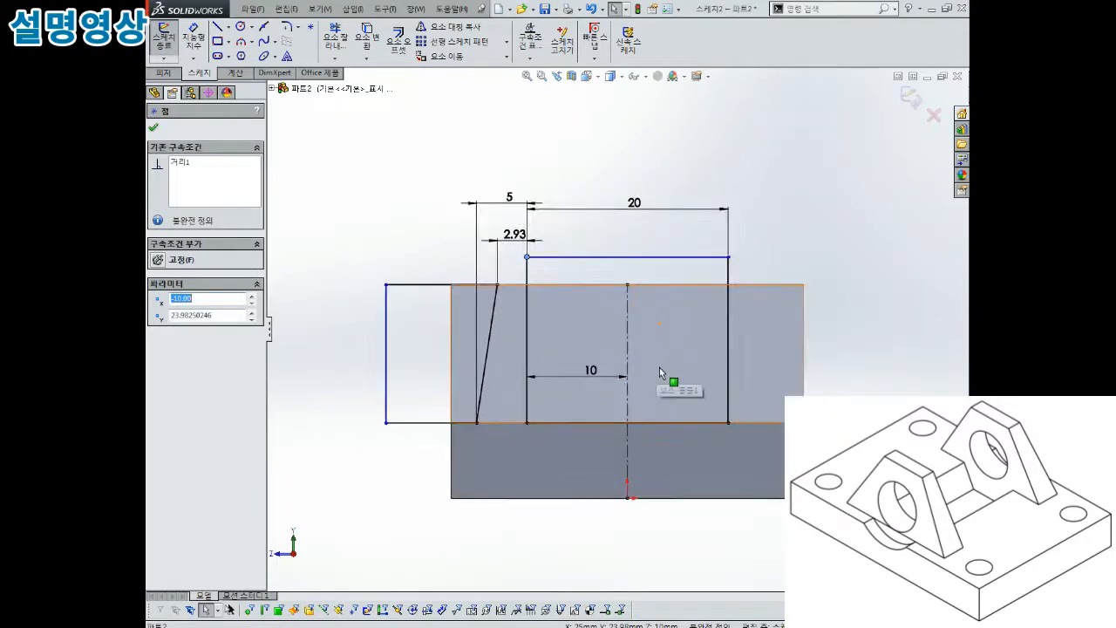
pyautogui.scroll(-1, 660, 369)
pyautogui.click(385, 127)
pyautogui.click(457, 29)
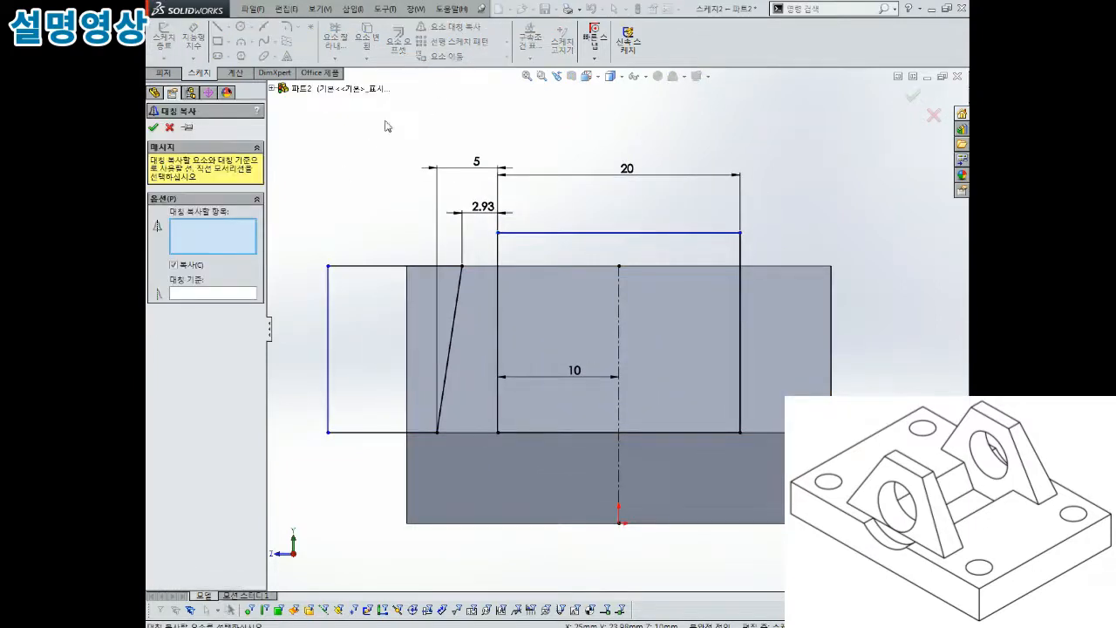
pyautogui.click(667, 234)
pyautogui.click(739, 349)
pyautogui.click(693, 432)
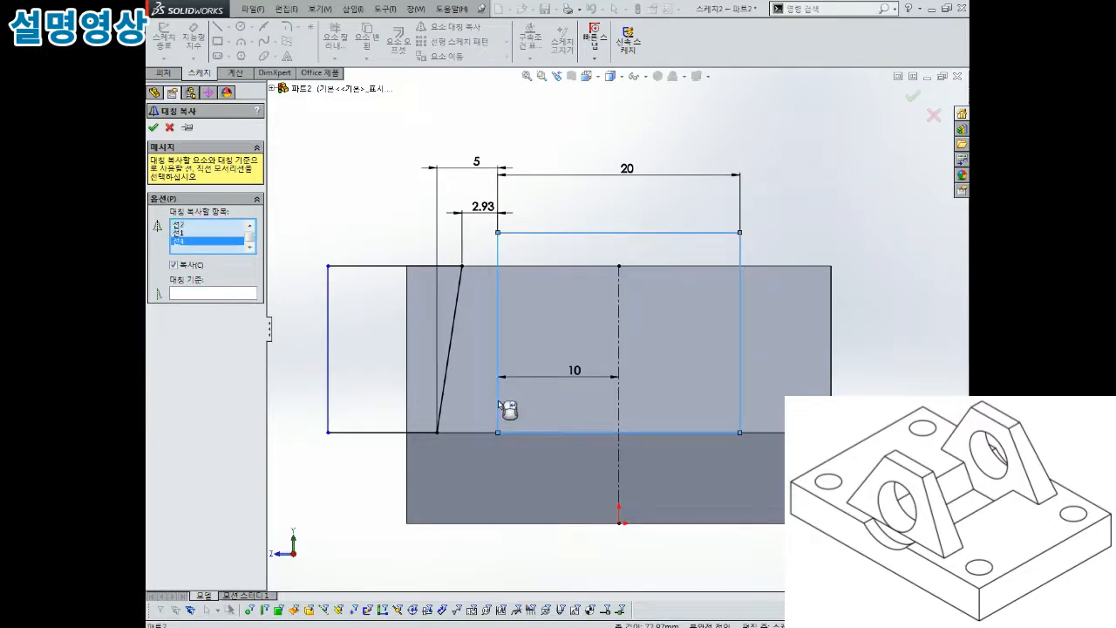
pyautogui.press('Escape')
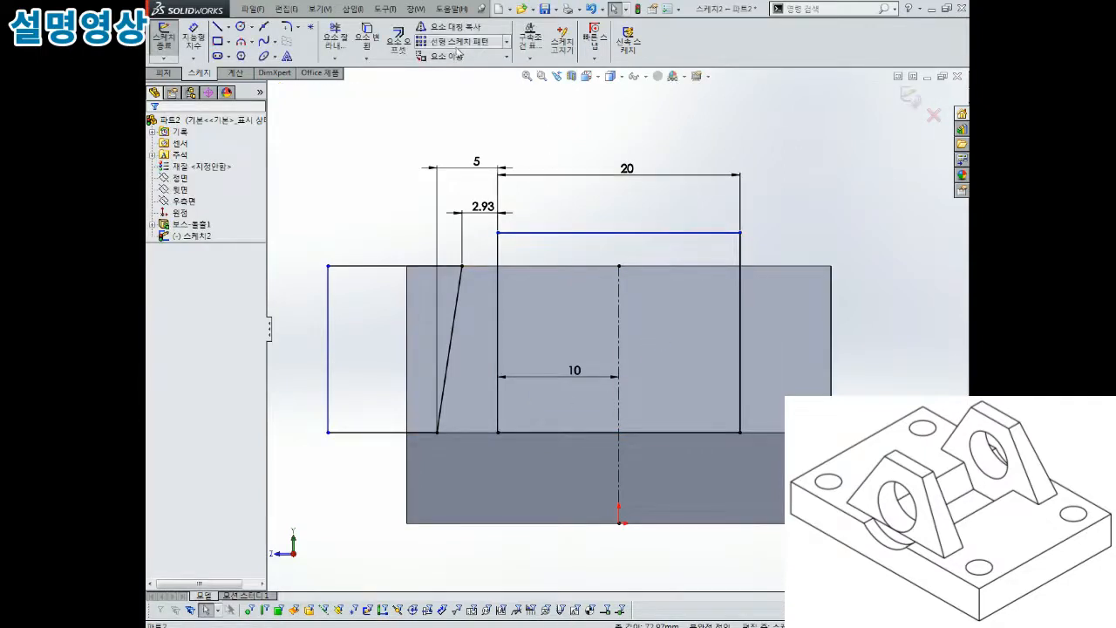
pyautogui.click(458, 41)
pyautogui.click(407, 266)
pyautogui.press('Escape')
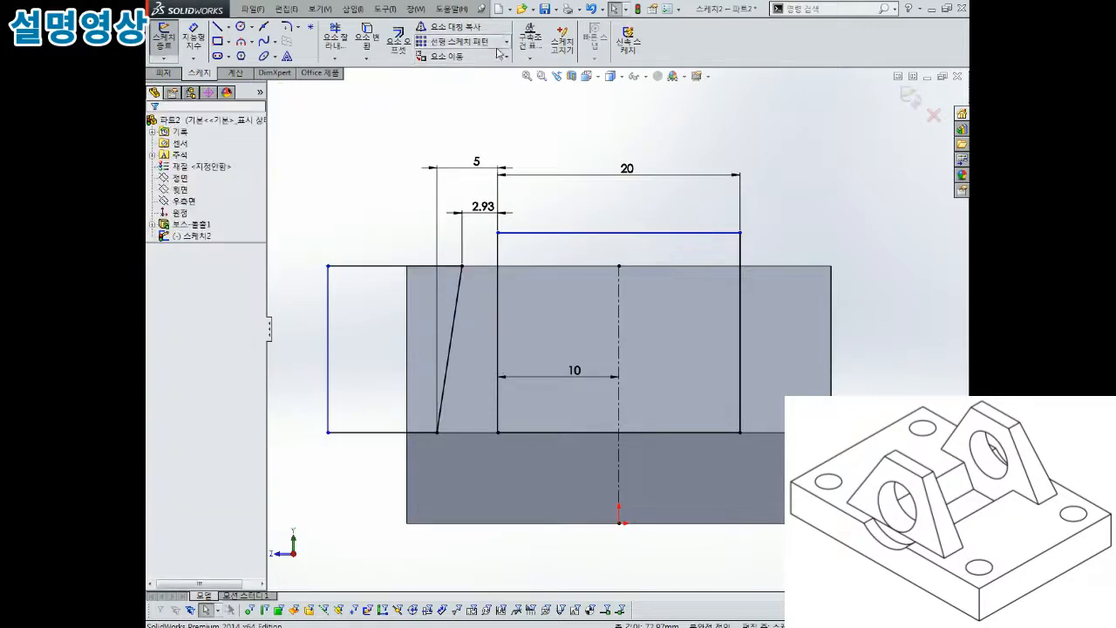
# Step: Mirror the four-sided cut region with the slanted line about the vertical centerline to the opposite side, keeping the original
pyautogui.click(471, 28)
pyautogui.click(381, 266)
pyautogui.click(329, 323)
pyautogui.click(390, 431)
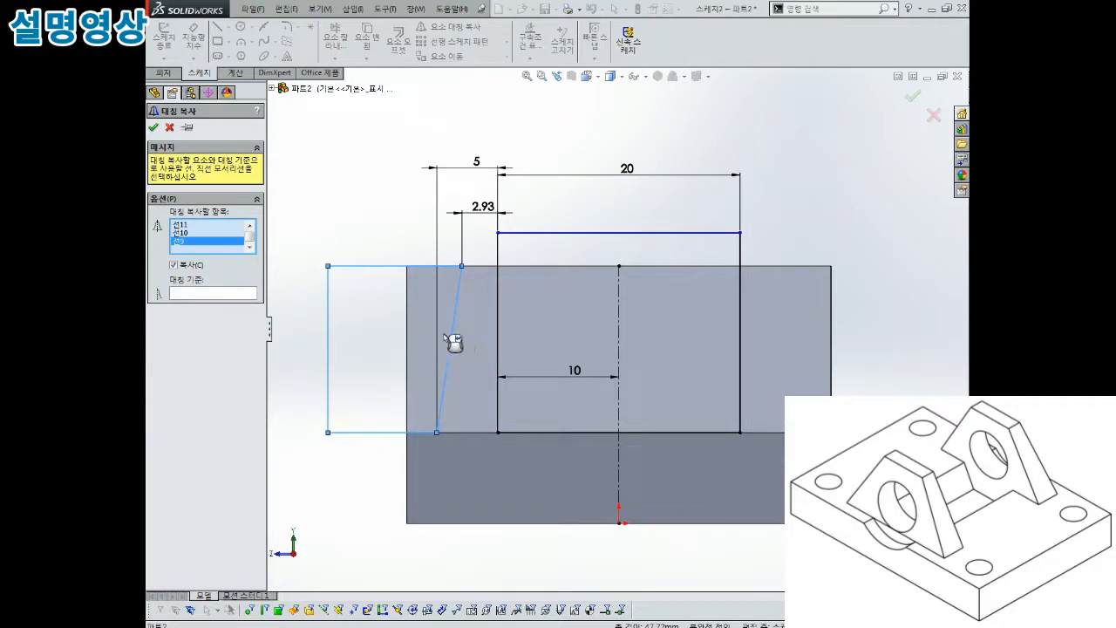
pyautogui.click(236, 295)
pyautogui.click(619, 334)
pyautogui.scroll(1, 628, 330)
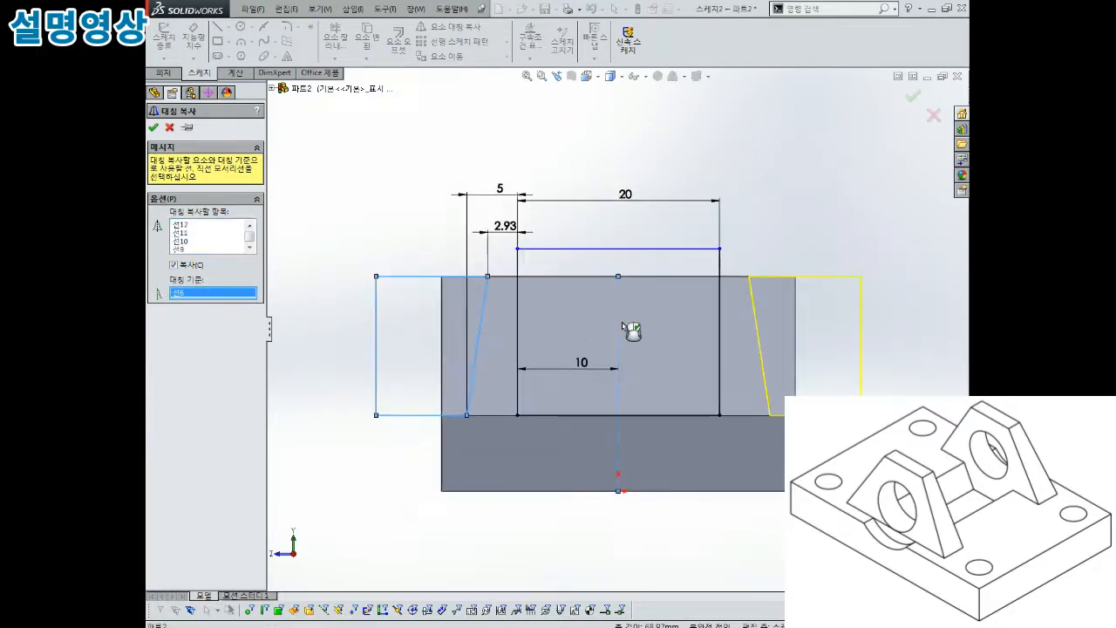
pyautogui.click(154, 128)
# Step: Finish the side-view sketch and extrude-cut its three closed regions through all of the raised block
pyautogui.scroll(-1, 688, 326)
pyautogui.scroll(1, 715, 392)
pyautogui.scroll(-1, 743, 409)
pyautogui.scroll(1, 641, 389)
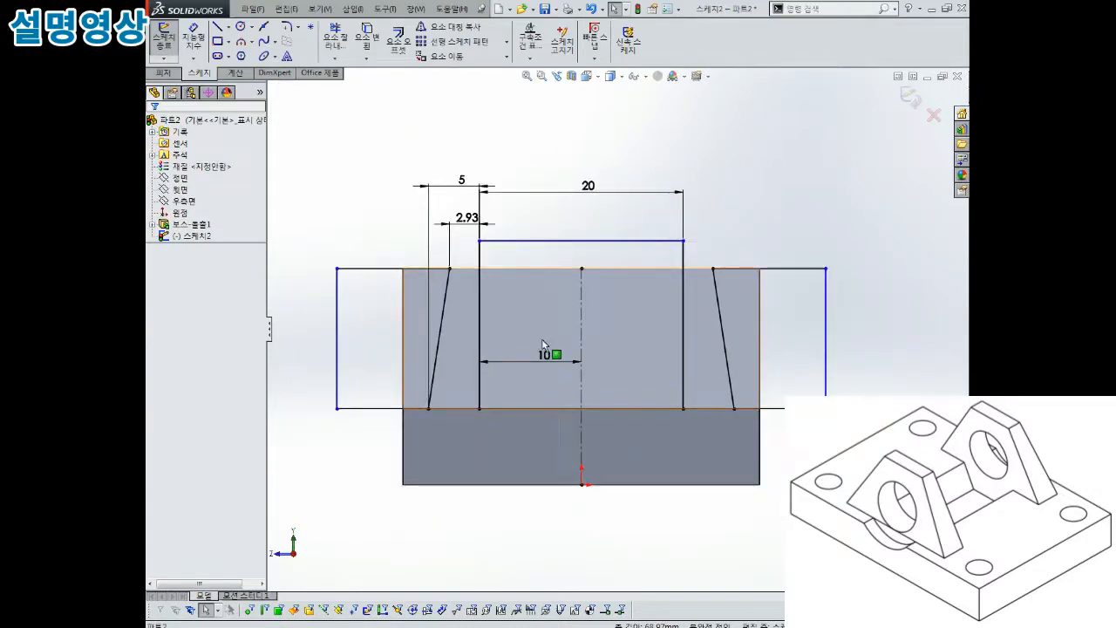
pyautogui.scroll(-1, 549, 336)
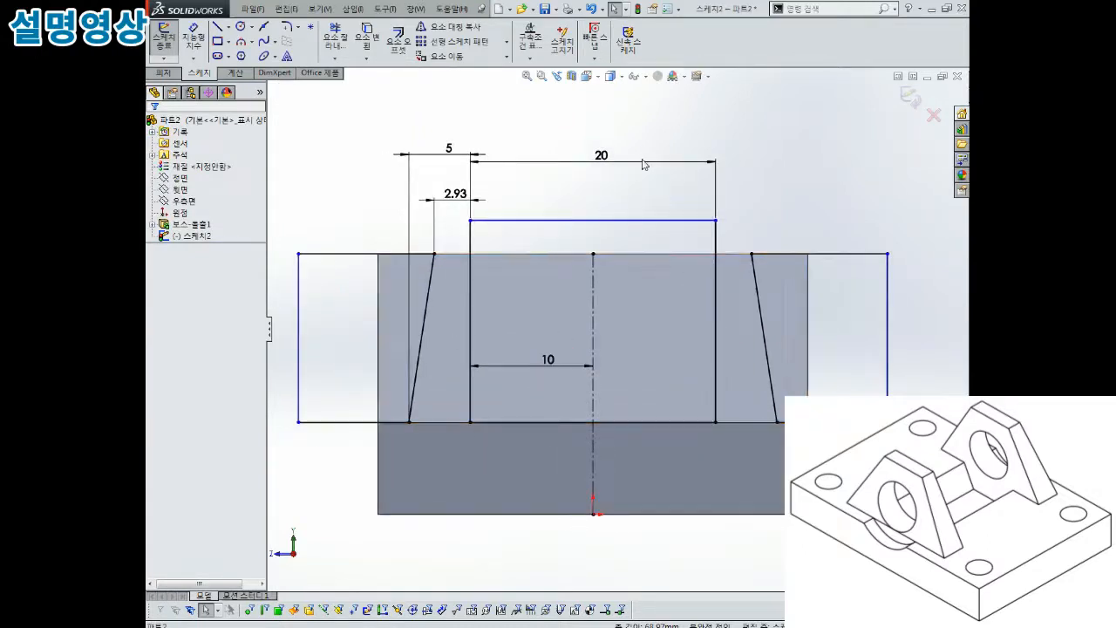
pyautogui.moveTo(762, 224); pyautogui.dragTo(767, 229, button='middle')
pyautogui.scroll(2, 785, 220)
pyautogui.click(909, 98)
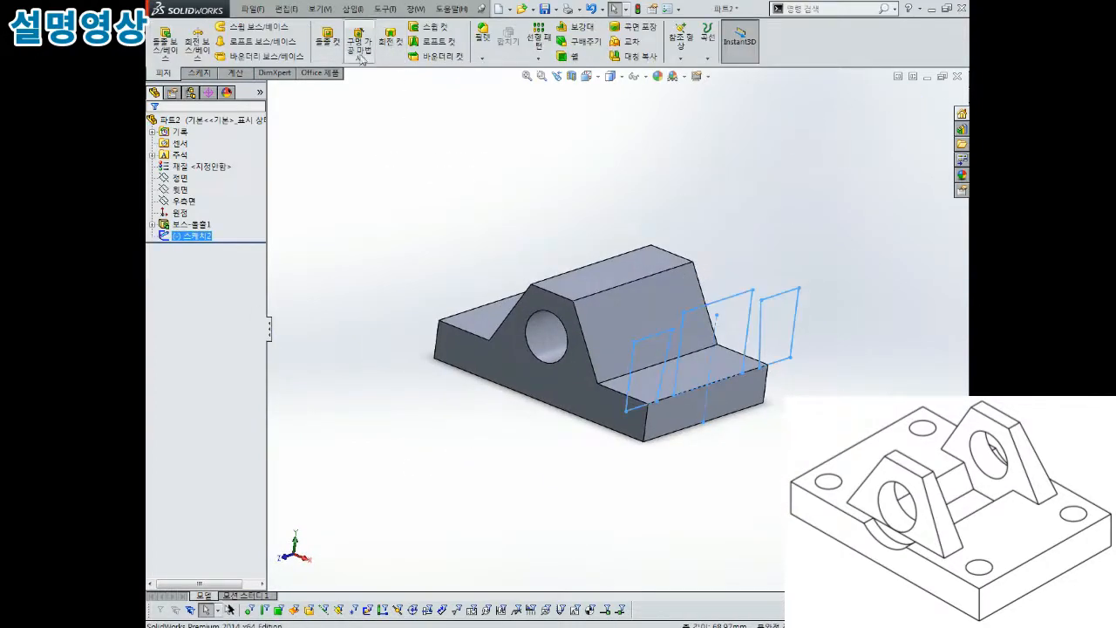
pyautogui.click(326, 40)
pyautogui.click(185, 204)
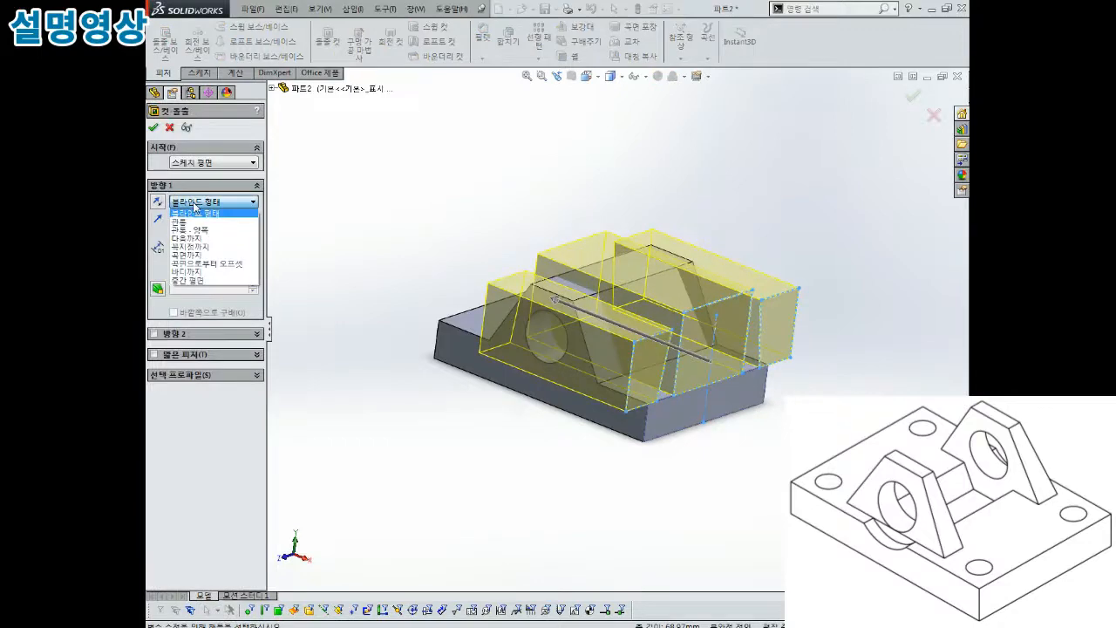
pyautogui.click(192, 223)
pyautogui.click(155, 126)
# Step: Start a new sketch on the base plate's long front face and view it straight on
pyautogui.moveTo(488, 154); pyautogui.dragTo(543, 207, button='middle')
pyautogui.scroll(-2, 604, 340)
pyautogui.moveTo(659, 350); pyautogui.dragTo(655, 316, button='middle')
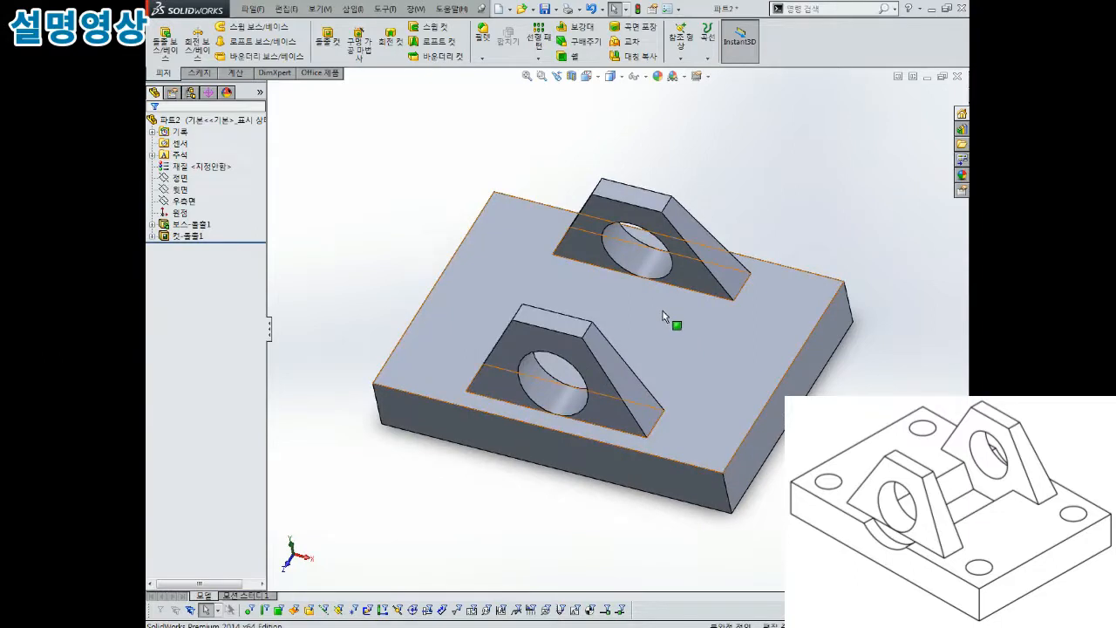
pyautogui.moveTo(663, 308); pyautogui.dragTo(605, 342, button='middle')
pyautogui.scroll(-1, 595, 350)
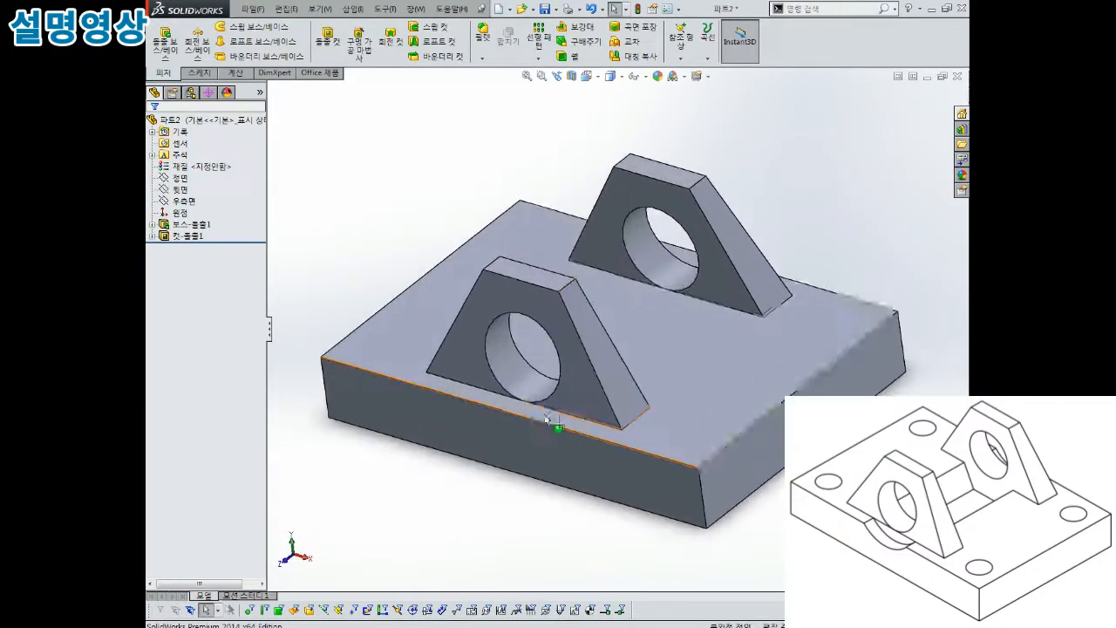
pyautogui.click(492, 414)
pyautogui.click(540, 375)
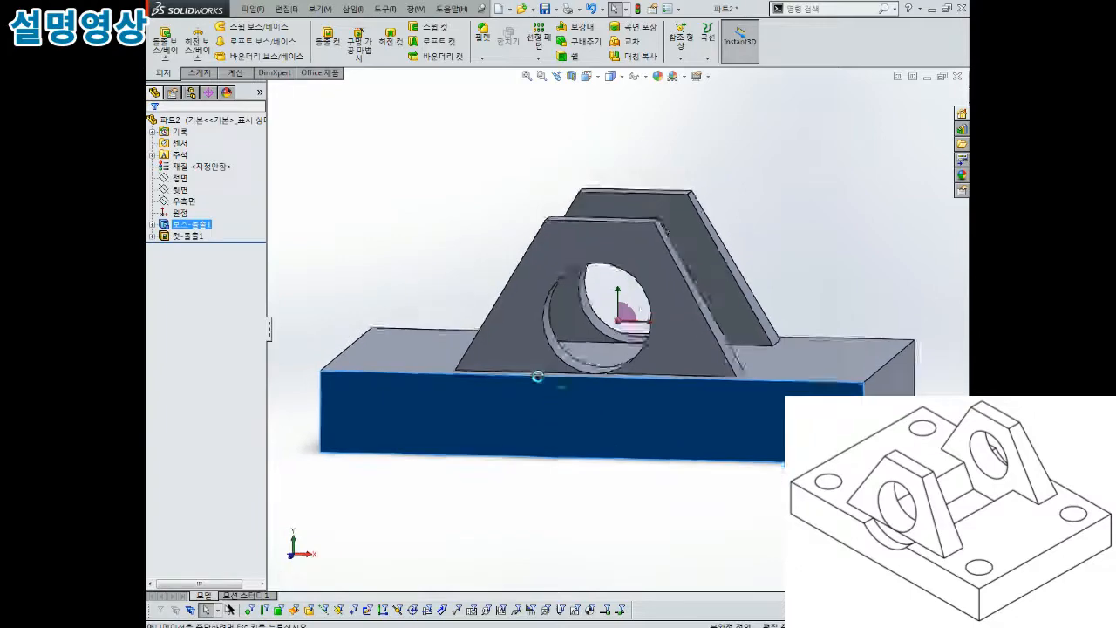
pyautogui.moveTo(634, 371); pyautogui.dragTo(523, 428, button='middle')
pyautogui.scroll(2, 523, 428)
pyautogui.moveTo(476, 397); pyautogui.dragTo(504, 374, button='middle')
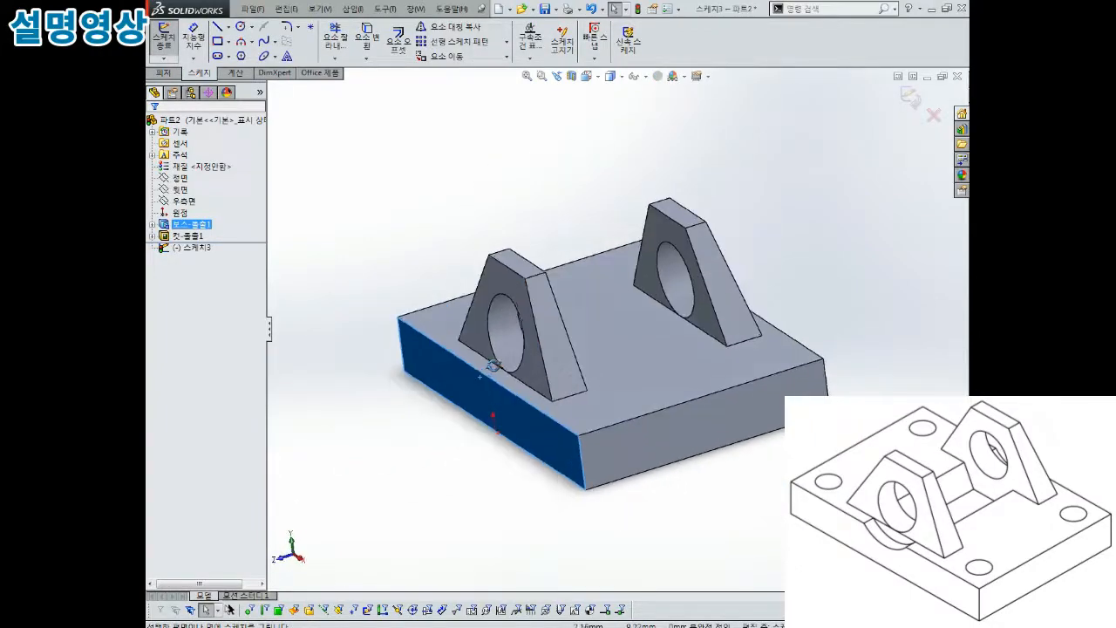
pyautogui.hotkey('ctrl', '8')
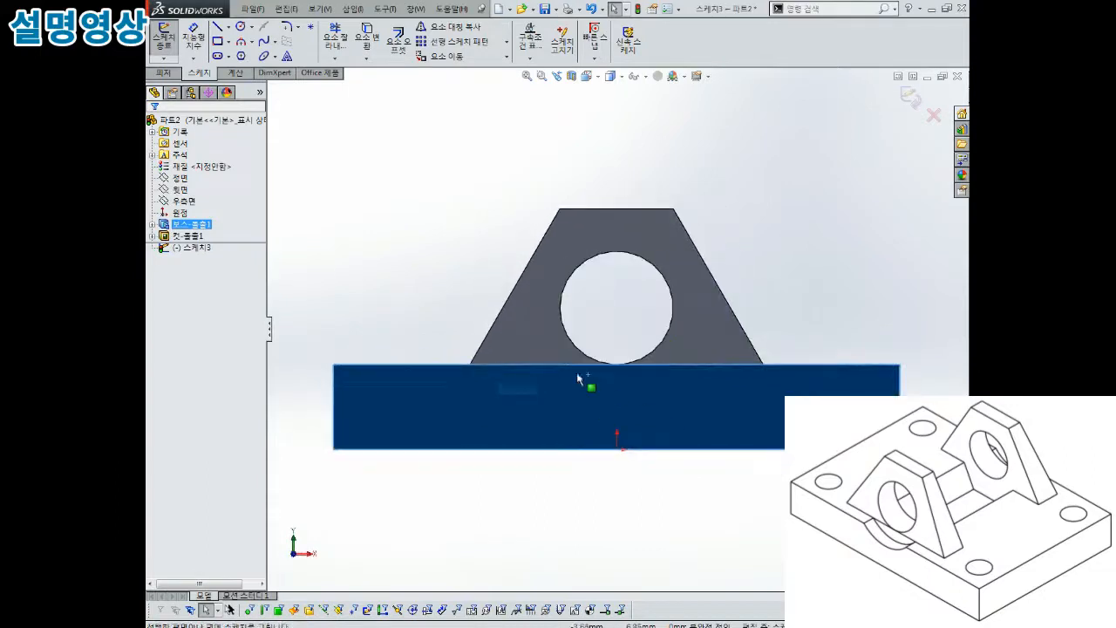
# Step: Sketch a circle about 15.8 mm in diameter around the upright's round hole, reaching down into the plate
pyautogui.scroll(-1, 583, 382)
pyautogui.click(241, 27)
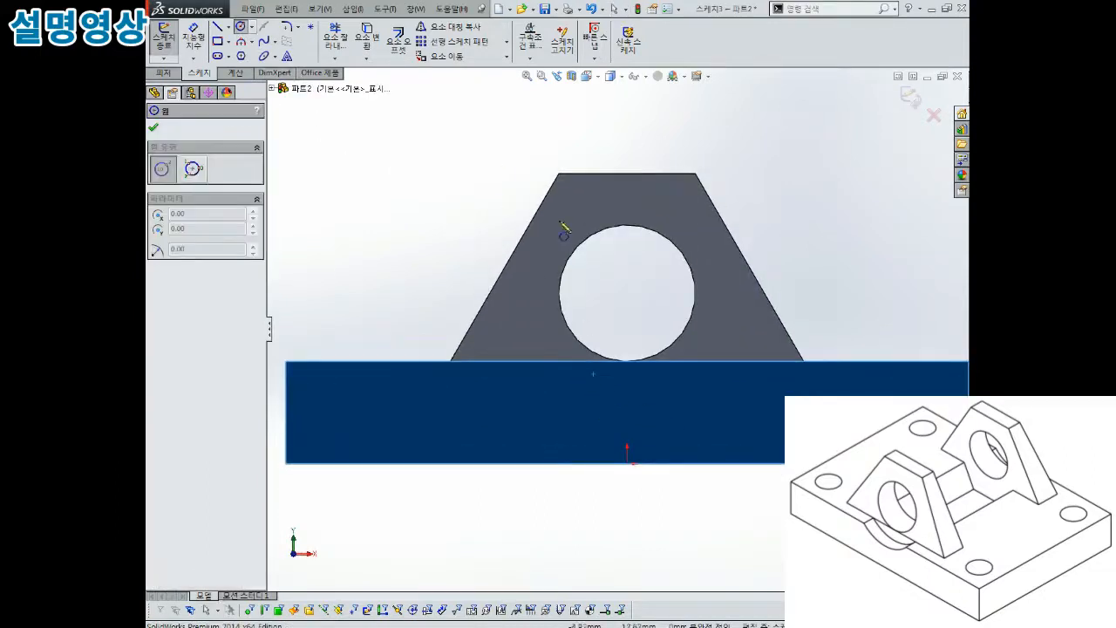
pyautogui.click(628, 288)
pyautogui.click(645, 384)
pyautogui.press('Escape')
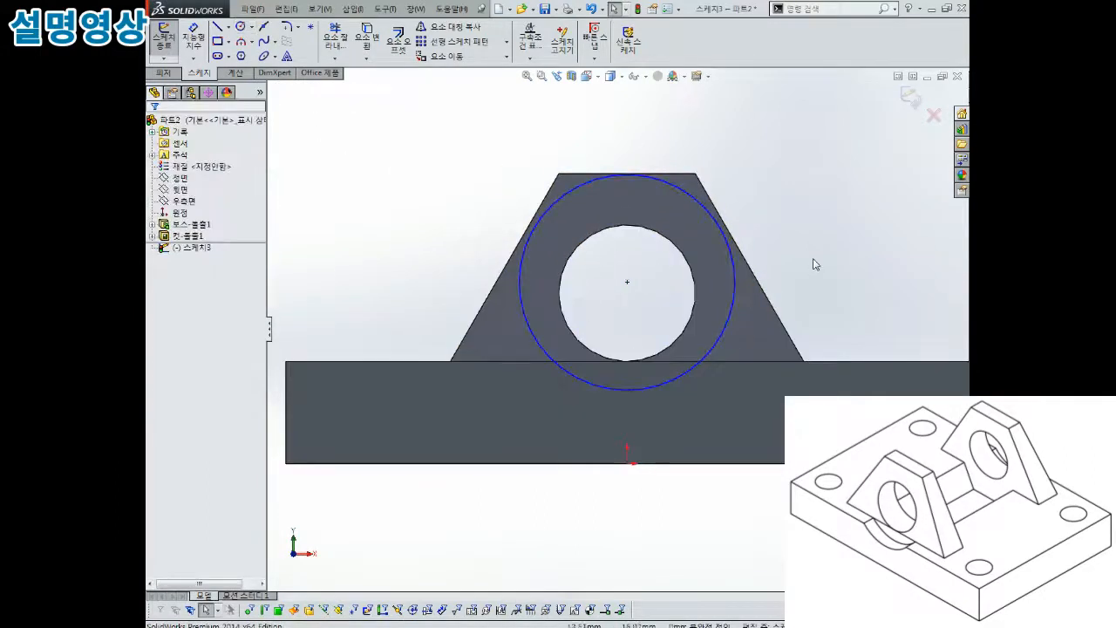
# Step: Dimension the circle's diameter as 15 mm
pyautogui.moveTo(813, 268); pyautogui.dragTo(797, 179, button='right')
pyautogui.click(708, 208)
pyautogui.click(756, 166)
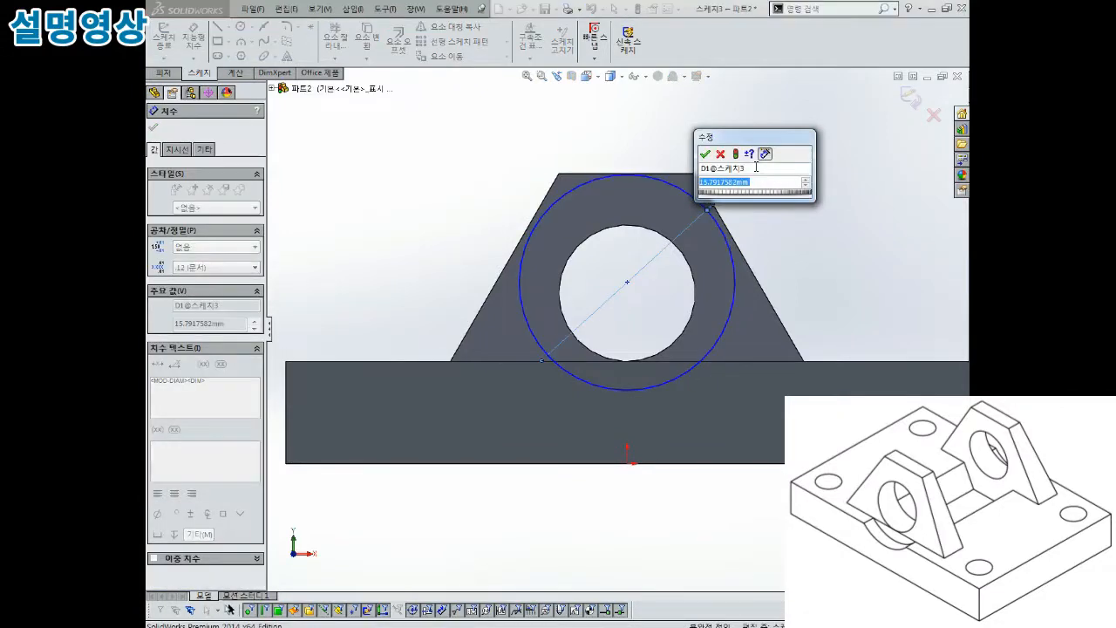
pyautogui.write('15')
pyautogui.press('Return')
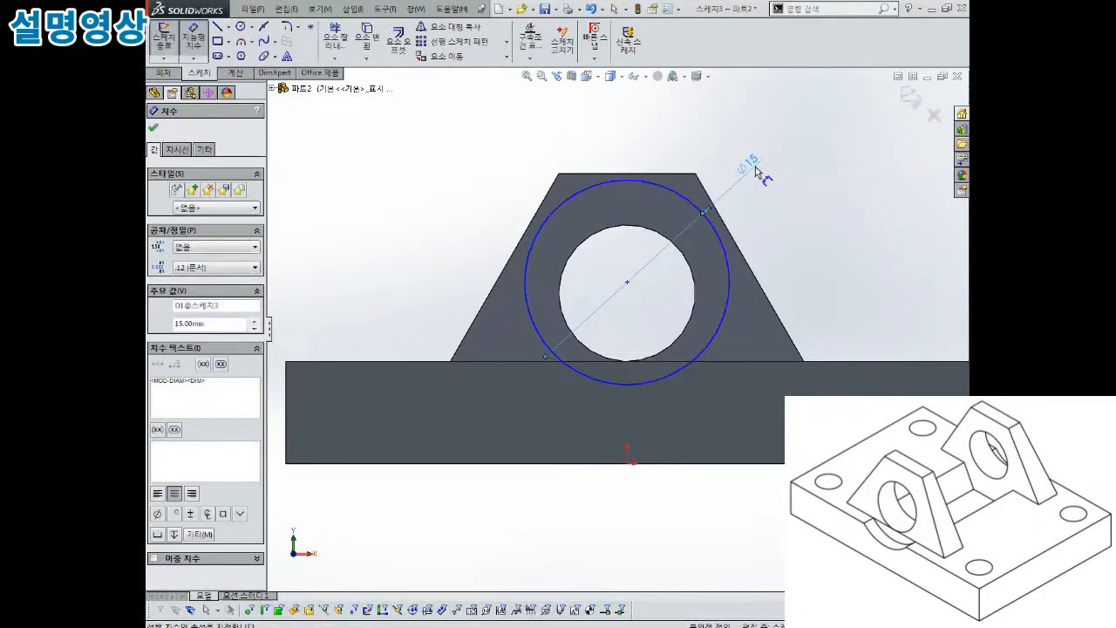
pyautogui.scroll(-2, 796, 337)
pyautogui.scroll(2, 607, 314)
pyautogui.press('Escape')
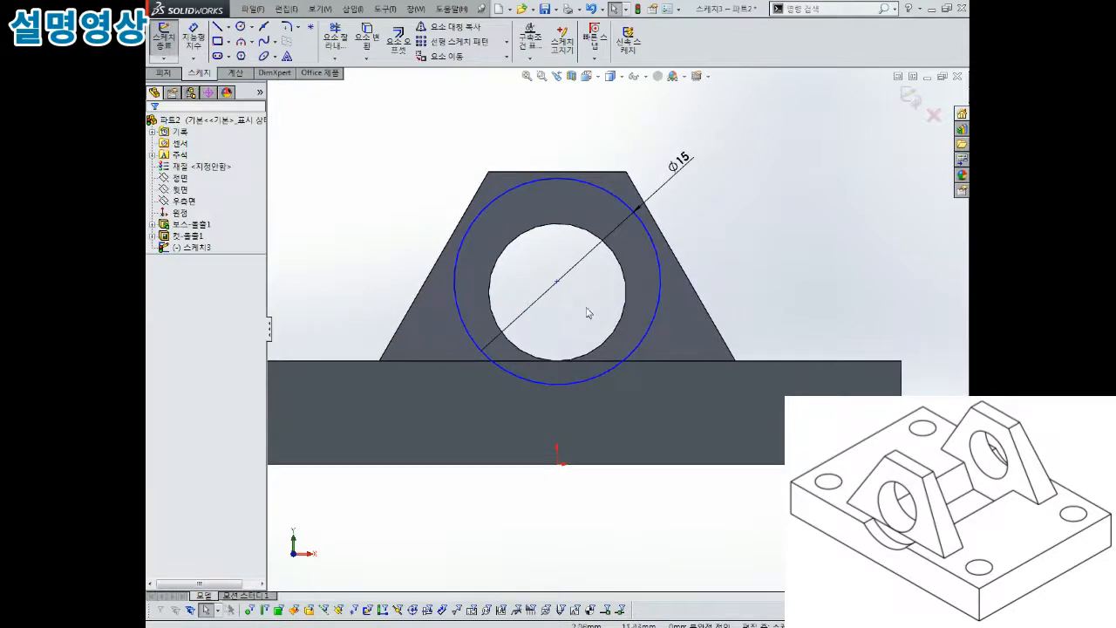
# Step: Constrain the 15 mm circle to be concentric with the upright's round hole
pyautogui.click(557, 281)
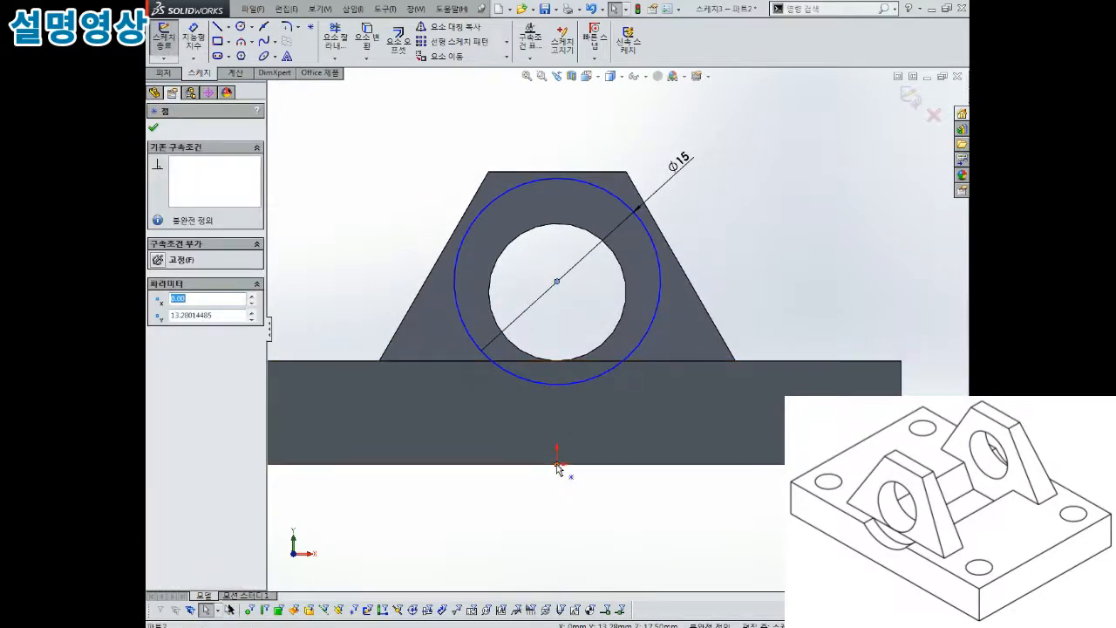
pyautogui.keyDown('ctrl'); pyautogui.click(557, 461); pyautogui.keyUp('ctrl')
pyautogui.click(160, 349)
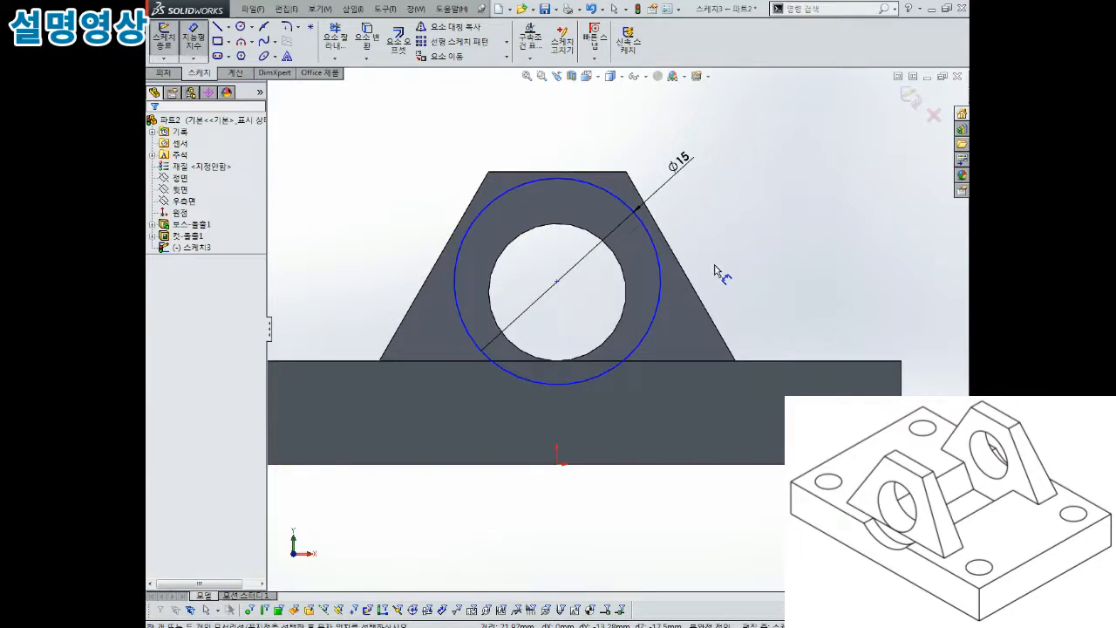
pyautogui.press('Escape')
pyautogui.click(588, 235)
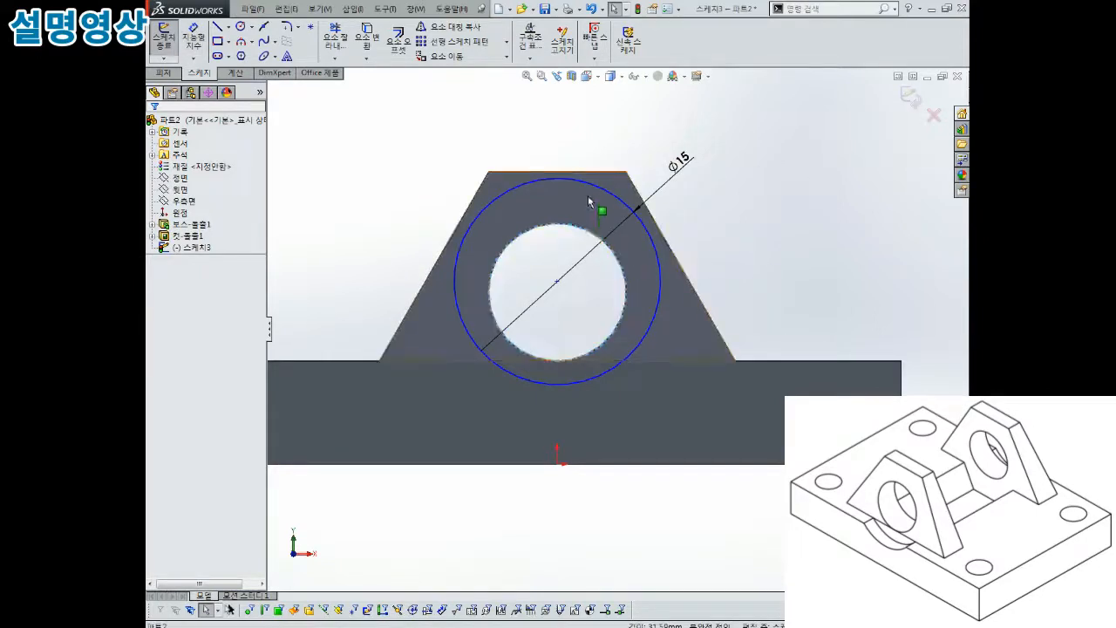
pyautogui.keyDown('ctrl'); pyautogui.click(593, 185); pyautogui.keyUp('ctrl')
pyautogui.click(158, 364)
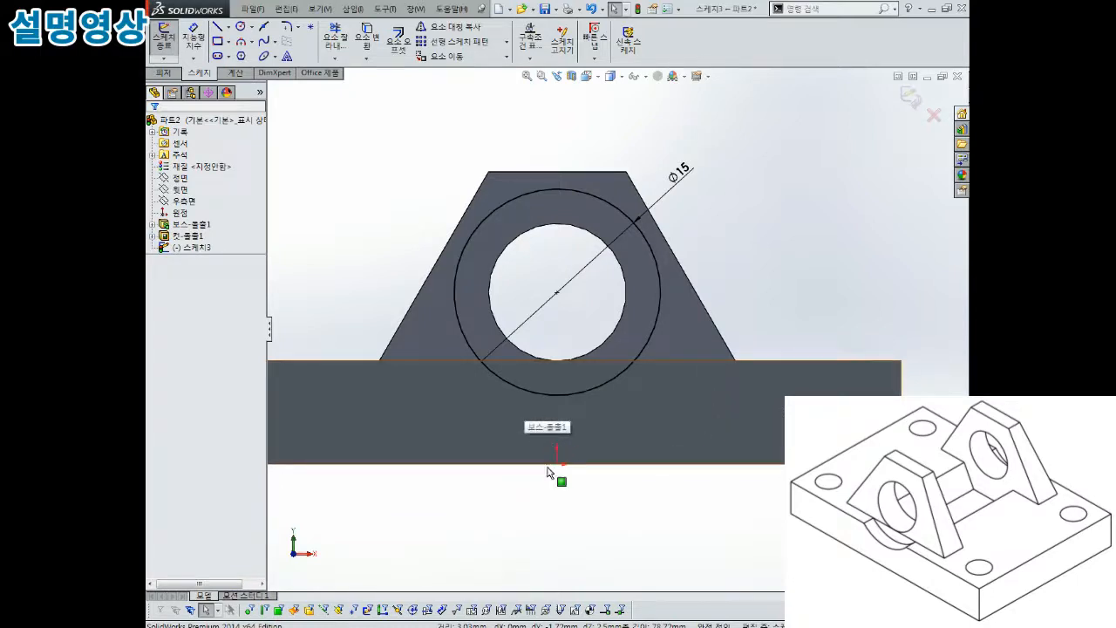
# Step: Finish the sketch and extrude-cut the 15 mm circle to a blind depth of 2.5 mm into the plate
pyautogui.hotkey('ctrl', '7')
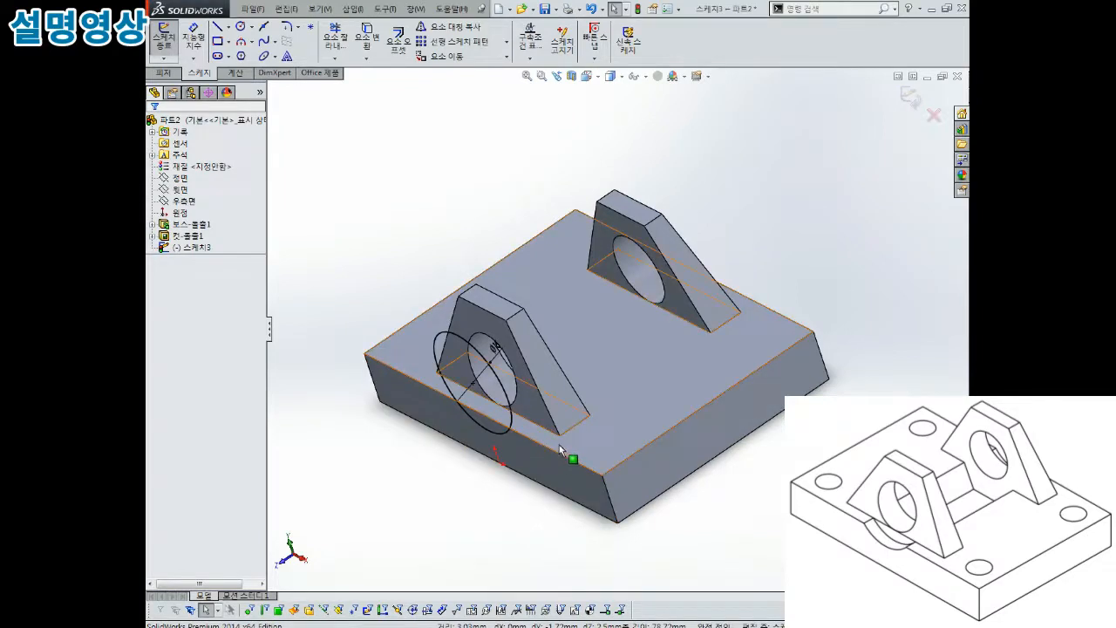
pyautogui.moveTo(588, 433); pyautogui.dragTo(647, 384, button='middle')
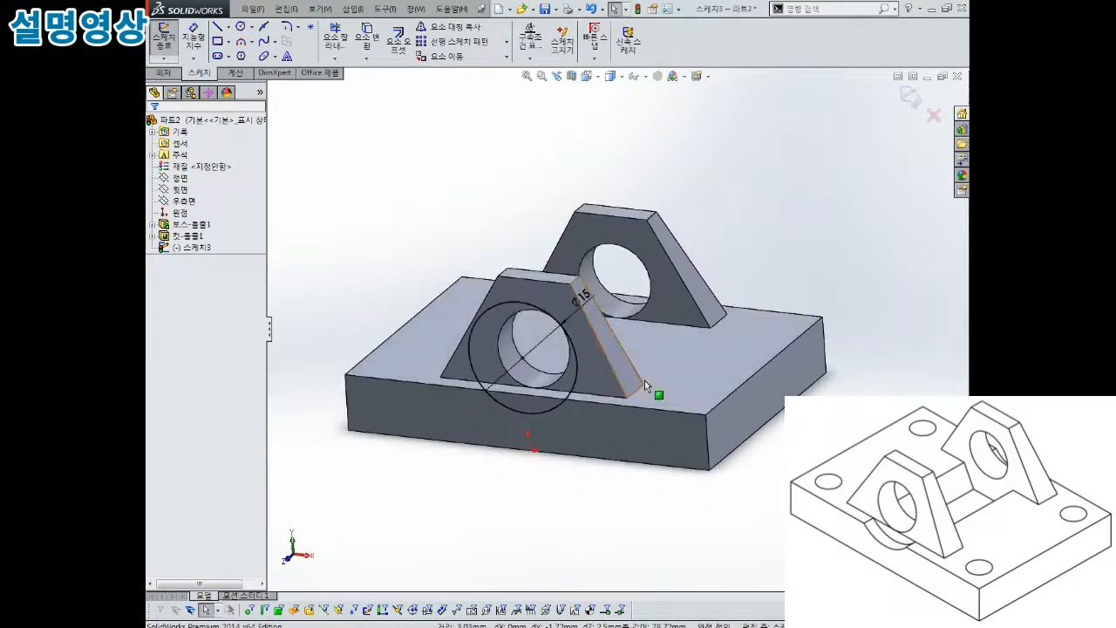
pyautogui.click(909, 96)
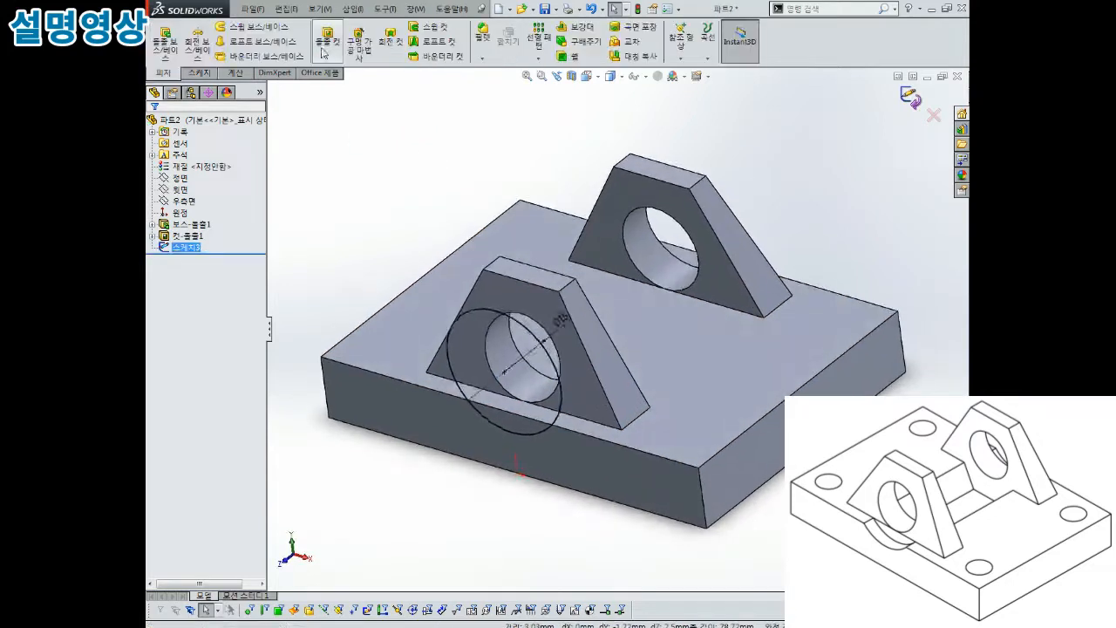
pyautogui.click(336, 44)
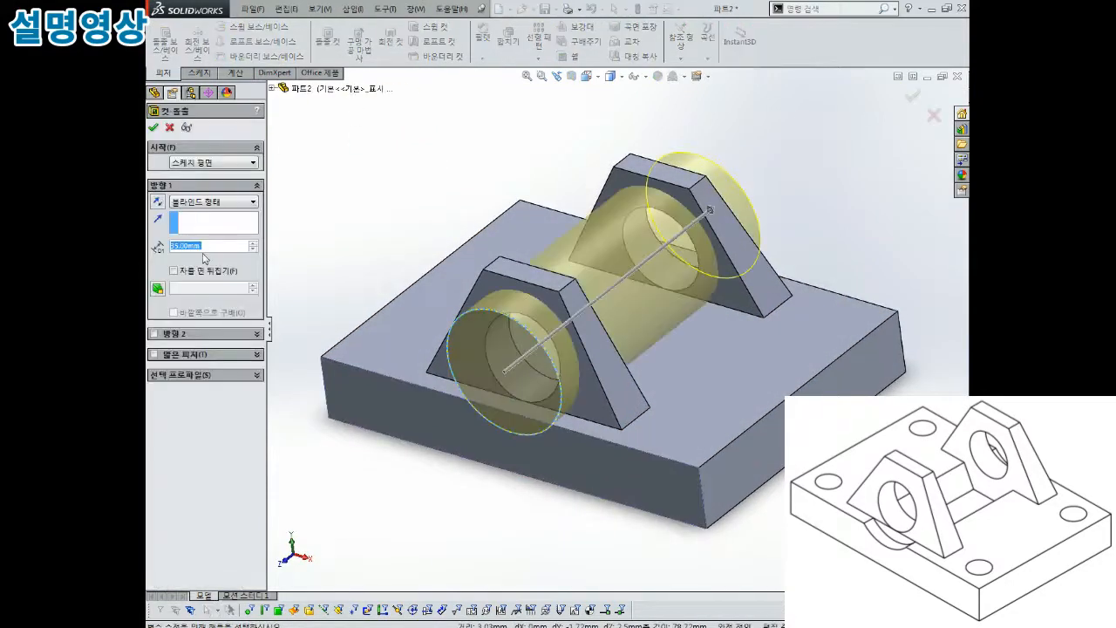
pyautogui.write('2.5')
pyautogui.press('Return')
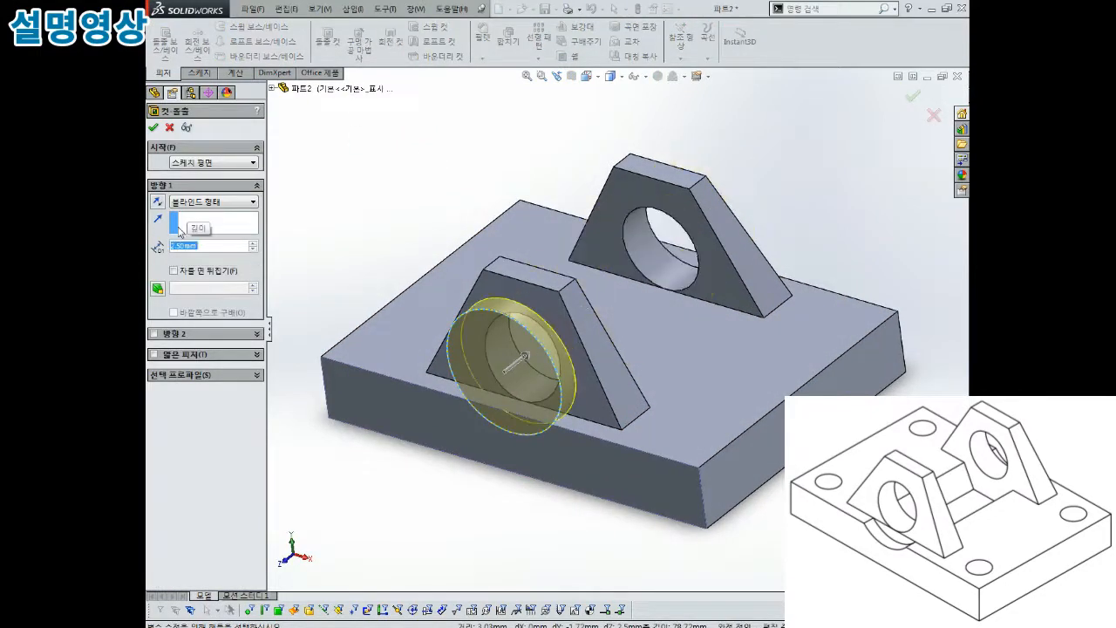
pyautogui.click(153, 128)
# Step: Examine the curved recess in the plate's front edge and where it meets the upright's round hole
pyautogui.moveTo(627, 218); pyautogui.dragTo(622, 284, button='middle')
pyautogui.scroll(-6, 491, 411)
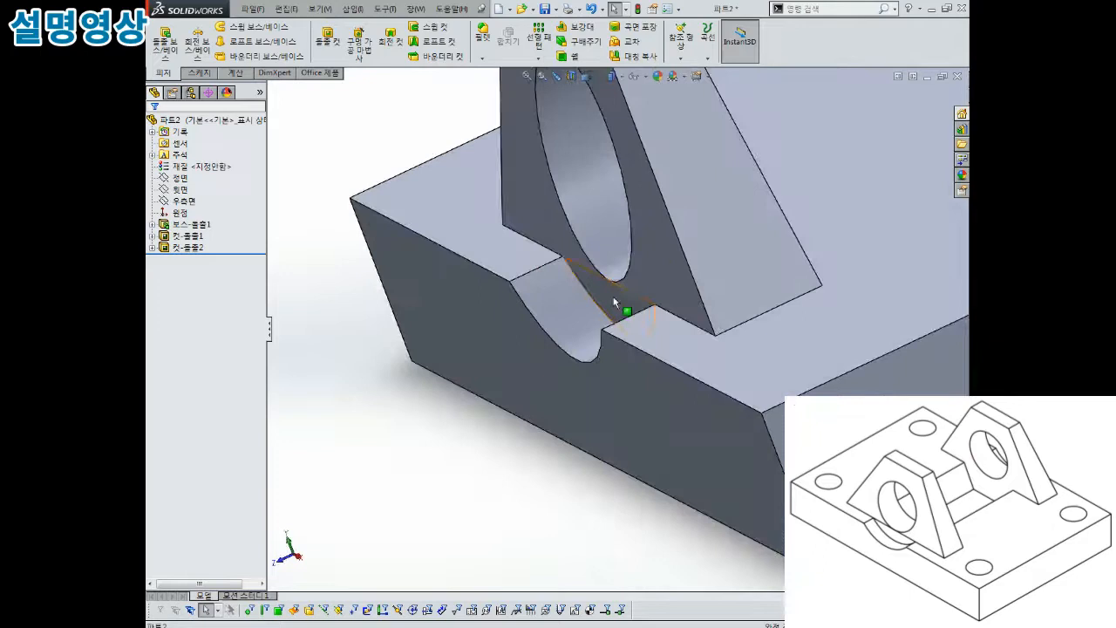
pyautogui.click(616, 301)
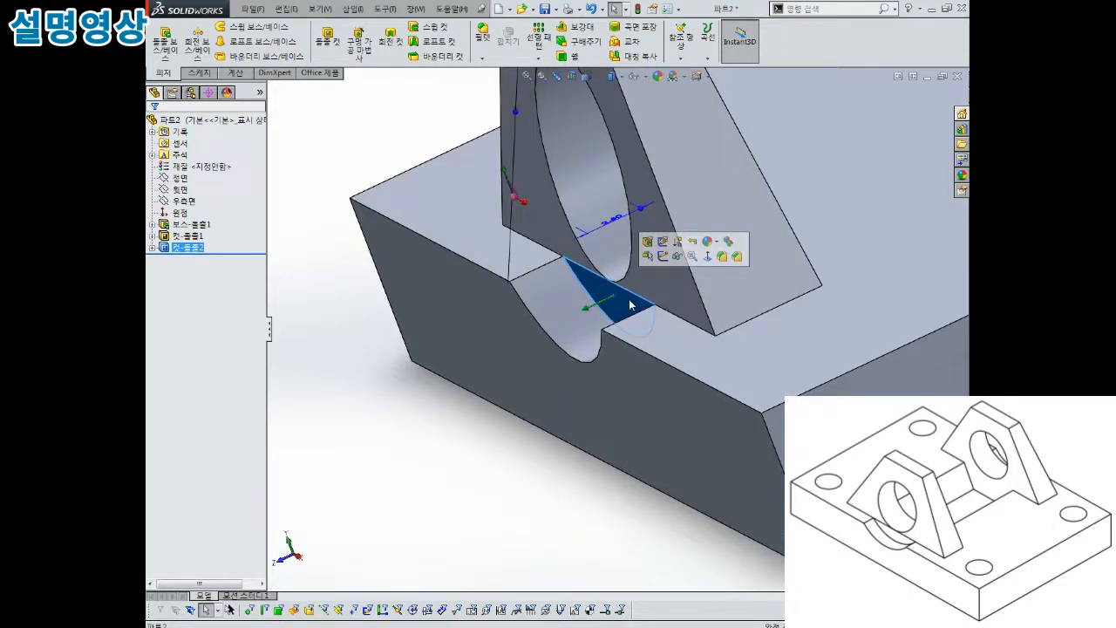
pyautogui.moveTo(630, 304); pyautogui.dragTo(621, 290, button='middle')
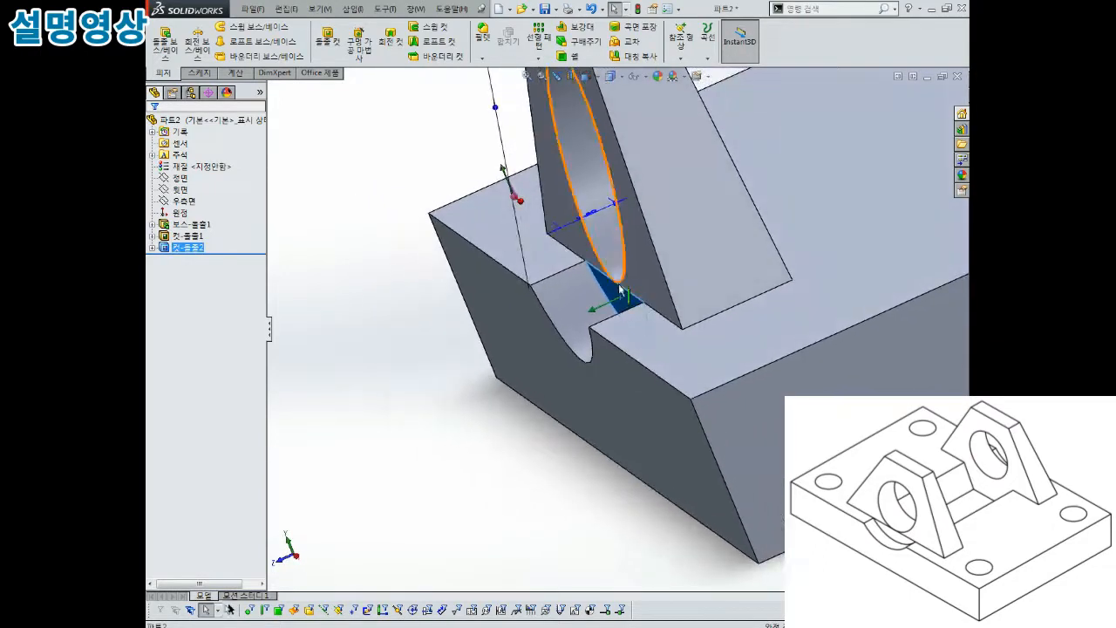
pyautogui.moveTo(629, 304); pyautogui.dragTo(654, 338, button='middle')
pyautogui.press('Escape')
pyautogui.scroll(6, 628, 289)
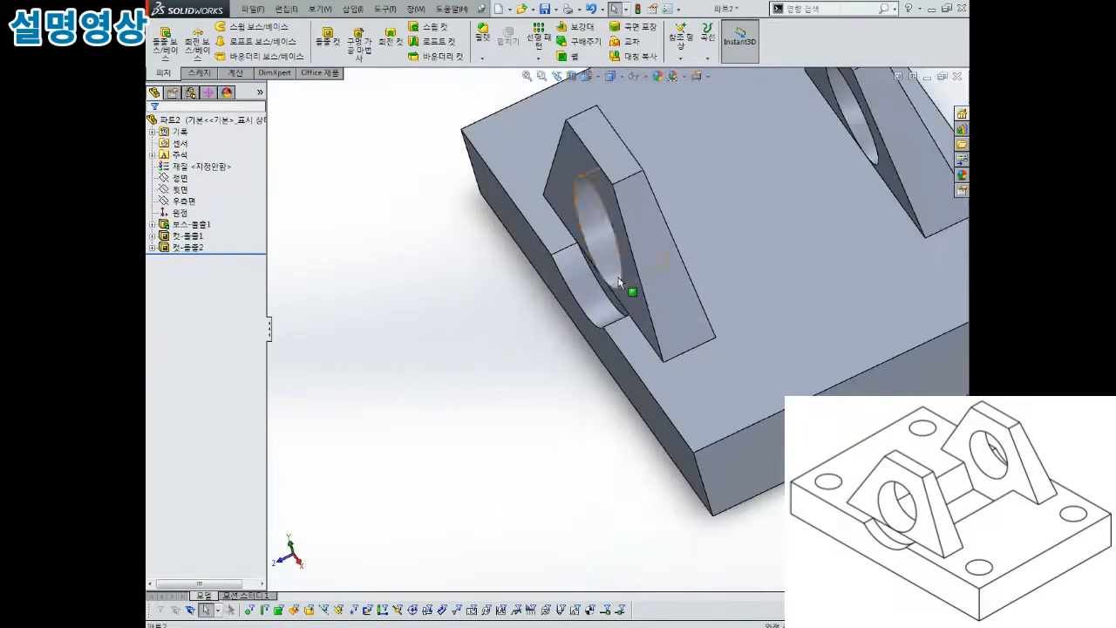
# Step: Mirror the curved recess cut about the Front plane onto the opposite upright's side of the plate
pyautogui.moveTo(595, 309); pyautogui.dragTo(762, 288, button='middle')
pyautogui.moveTo(777, 239); pyautogui.dragTo(629, 254, button='middle')
pyautogui.scroll(3, 769, 267)
pyautogui.scroll(-3, 718, 270)
pyautogui.click(626, 60)
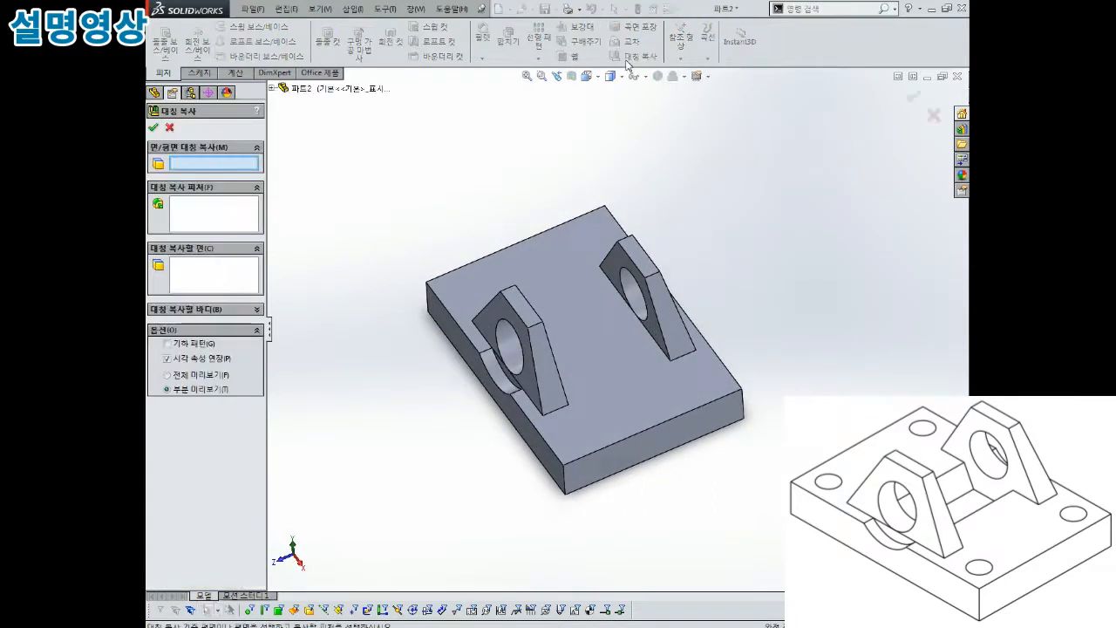
pyautogui.click(272, 89)
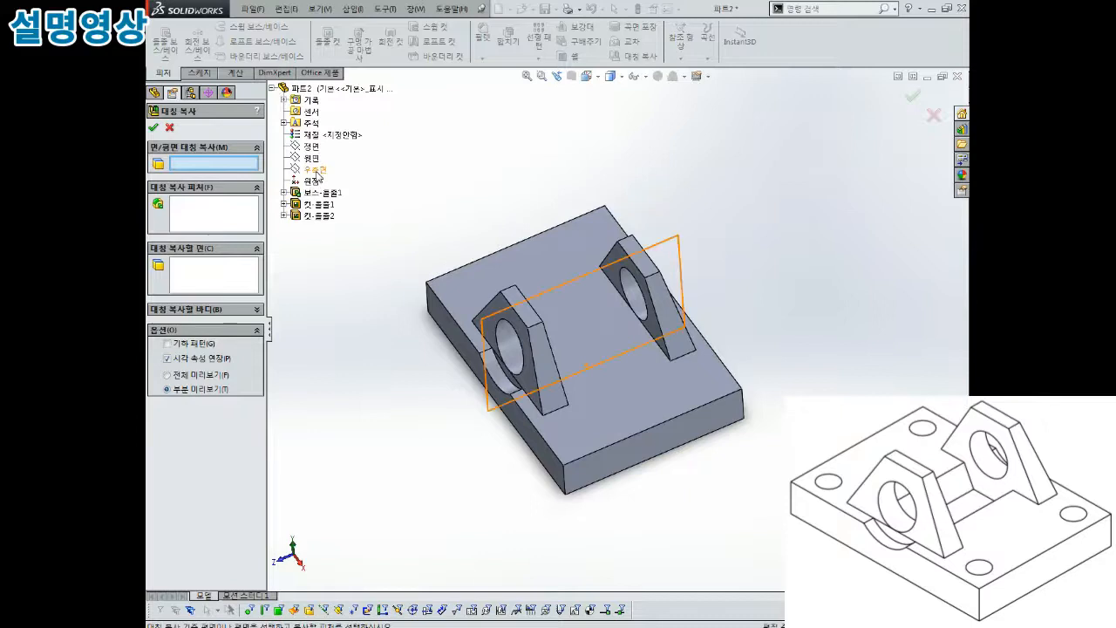
pyautogui.click(311, 146)
pyautogui.moveTo(421, 188); pyautogui.dragTo(403, 221, button='middle')
pyautogui.click(319, 215)
pyautogui.moveTo(324, 222); pyautogui.dragTo(347, 246, button='middle')
pyautogui.moveTo(602, 295); pyautogui.dragTo(558, 382, button='middle')
pyautogui.press('Return')
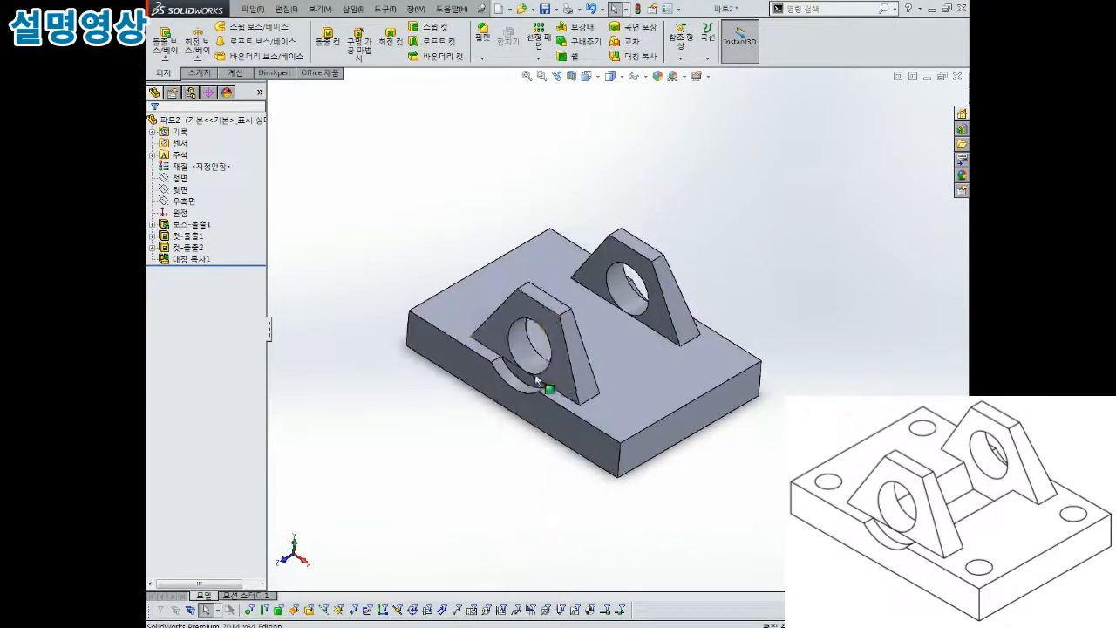
# Step: Start a new sketch on the Front plane between the two uprights
pyautogui.moveTo(595, 341); pyautogui.dragTo(695, 318, button='middle')
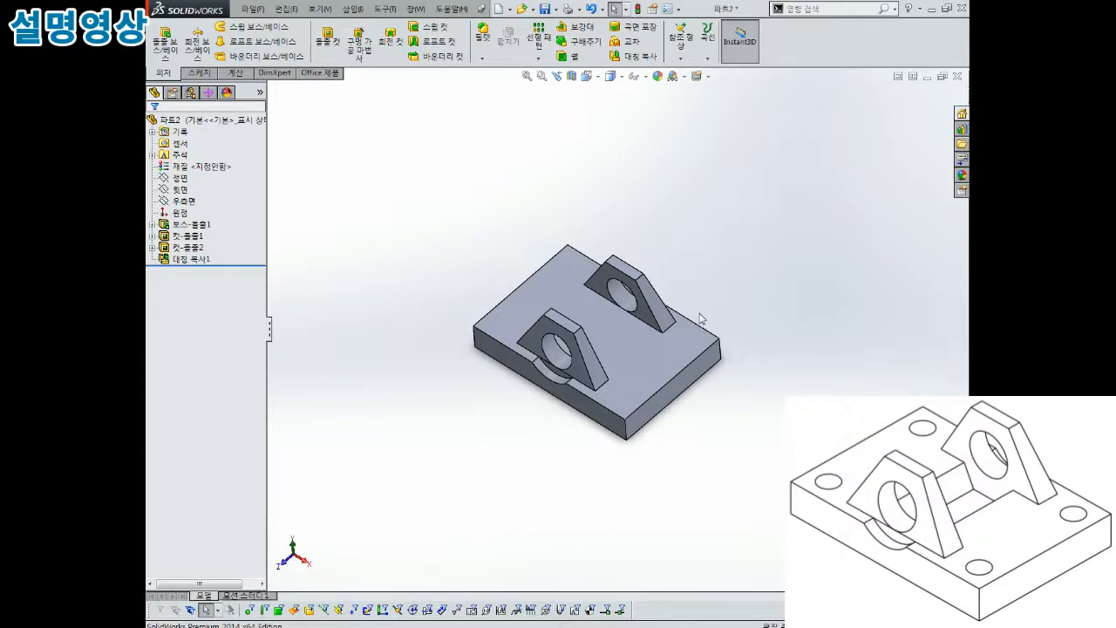
pyautogui.moveTo(687, 307); pyautogui.dragTo(649, 305, button='middle')
pyautogui.scroll(-2, 658, 315)
pyautogui.click(179, 177)
pyautogui.moveTo(574, 245); pyautogui.dragTo(537, 272, button='middle')
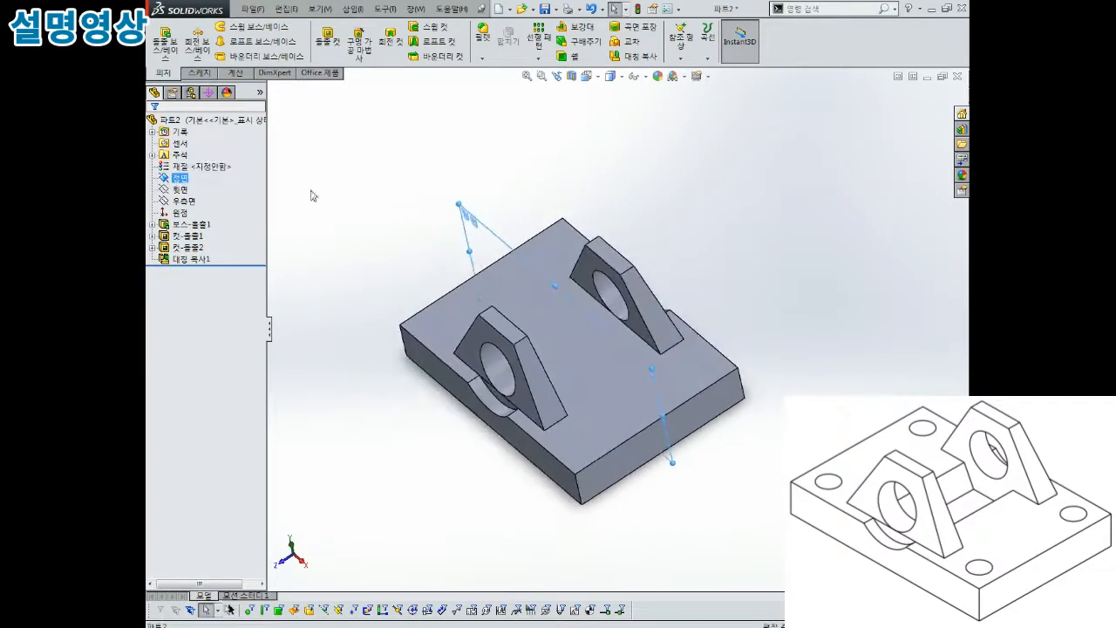
pyautogui.click(179, 177)
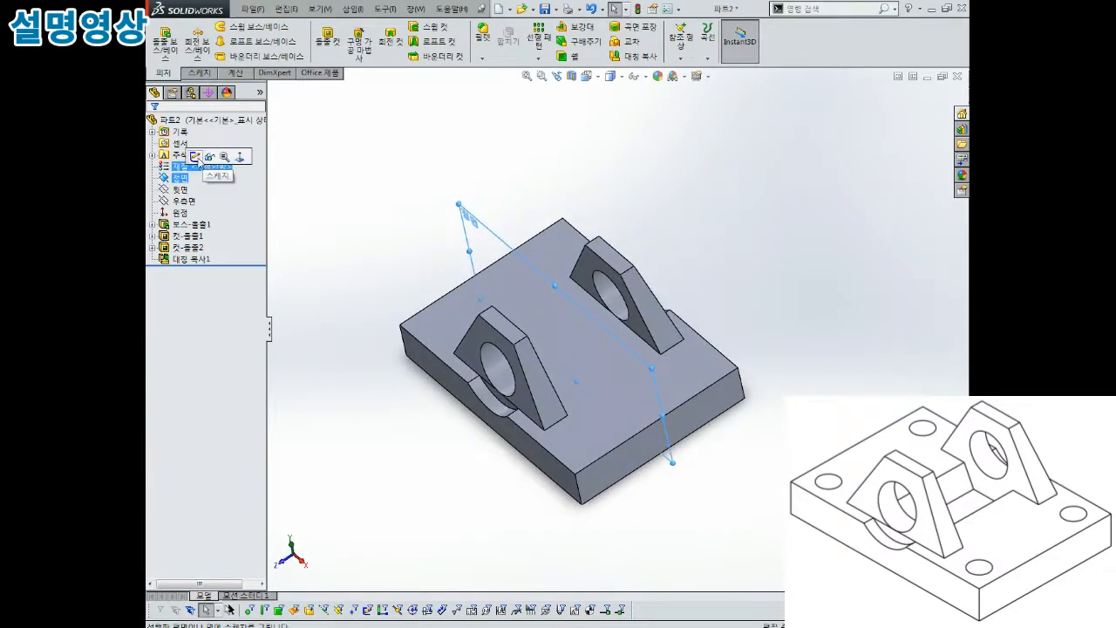
pyautogui.click(195, 158)
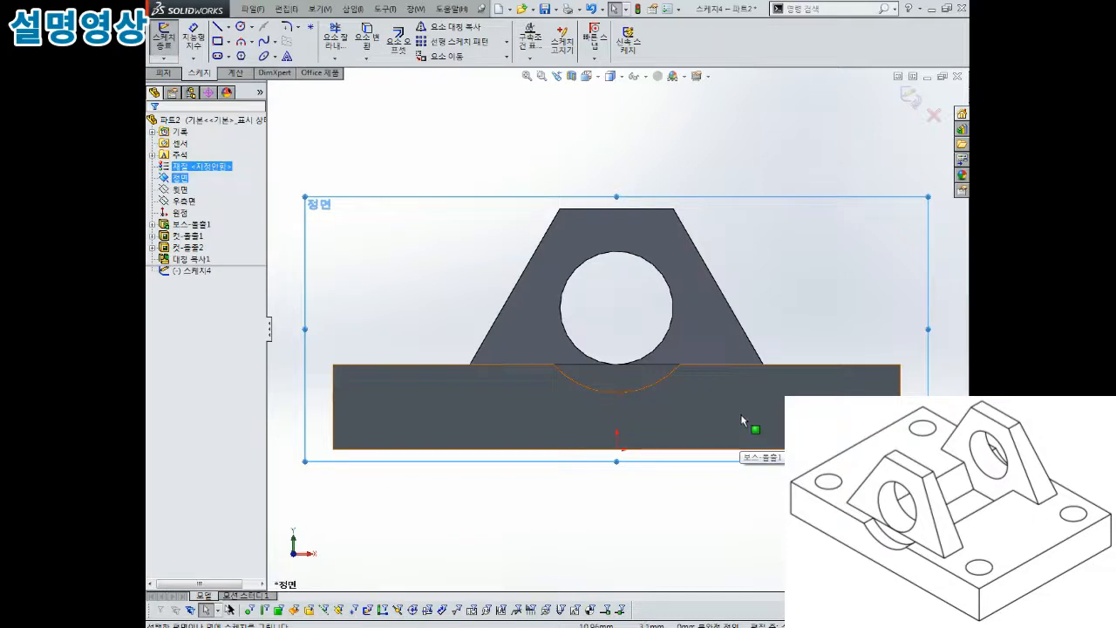
pyautogui.scroll(-2, 742, 421)
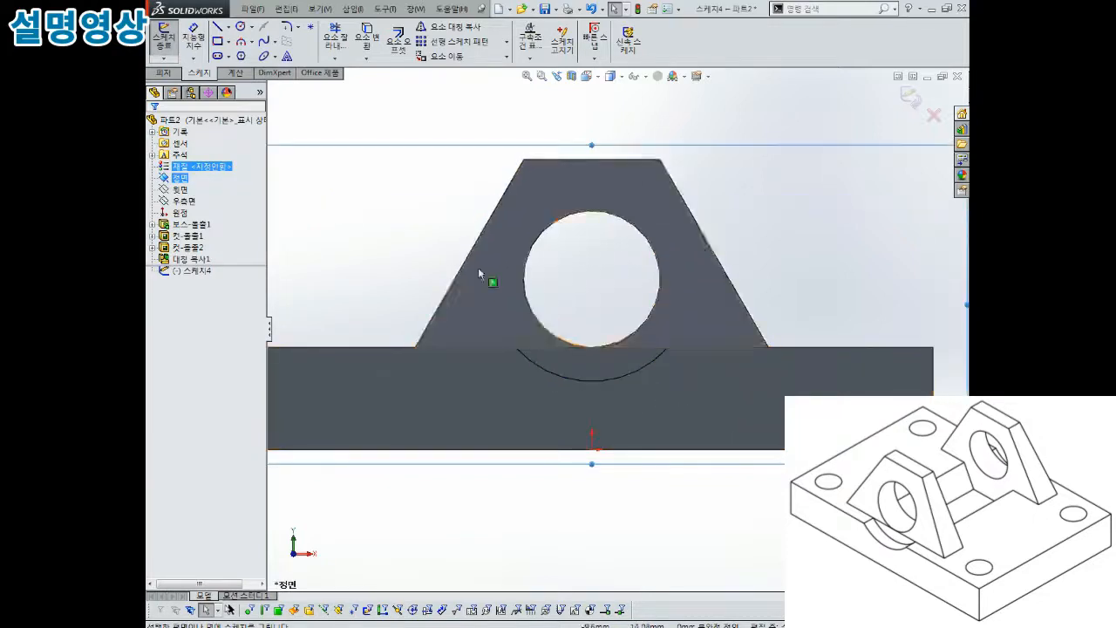
# Step: Draw a closed half-trapezoid about 3.88 mm deep below the round hole, from the plate's top edge to the vertical centreline
pyautogui.click(220, 28)
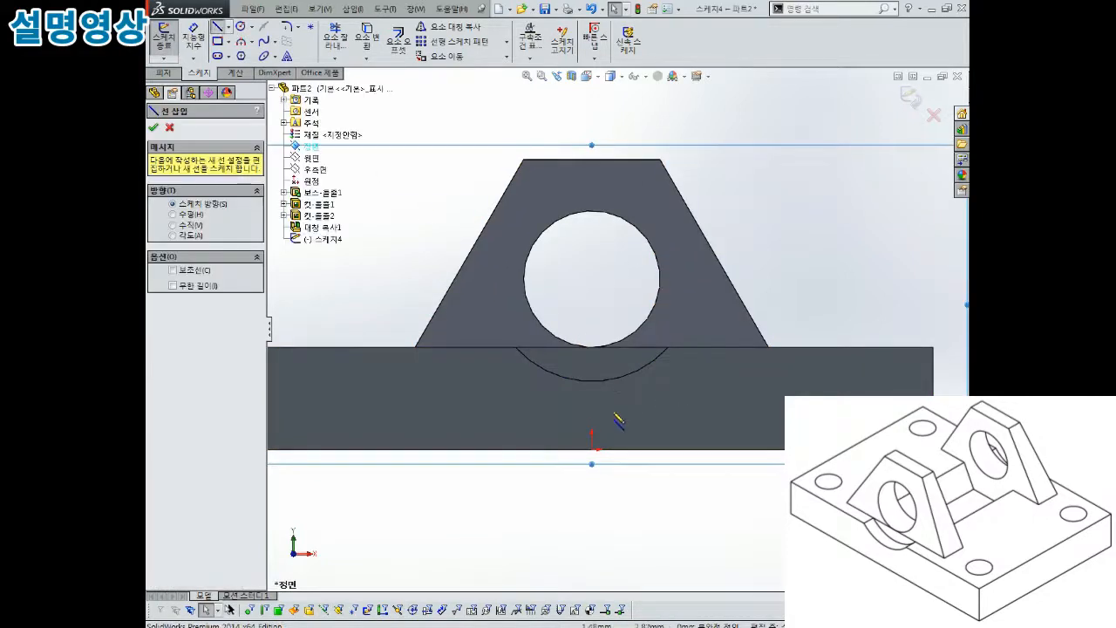
pyautogui.click(592, 347)
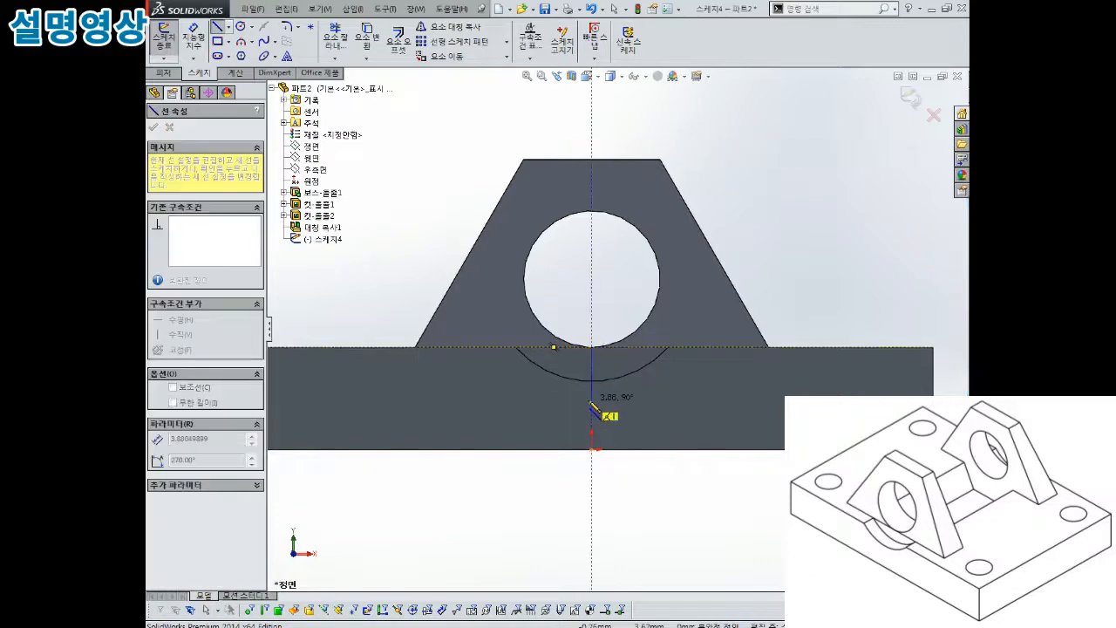
pyautogui.click(592, 400)
pyautogui.click(517, 347)
pyautogui.click(593, 347)
pyautogui.press('Escape')
# Step: Mirror the half-trapezoid's three outer lines about its vertical line, and turn that line into construction geometry
pyautogui.scroll(-3, 622, 392)
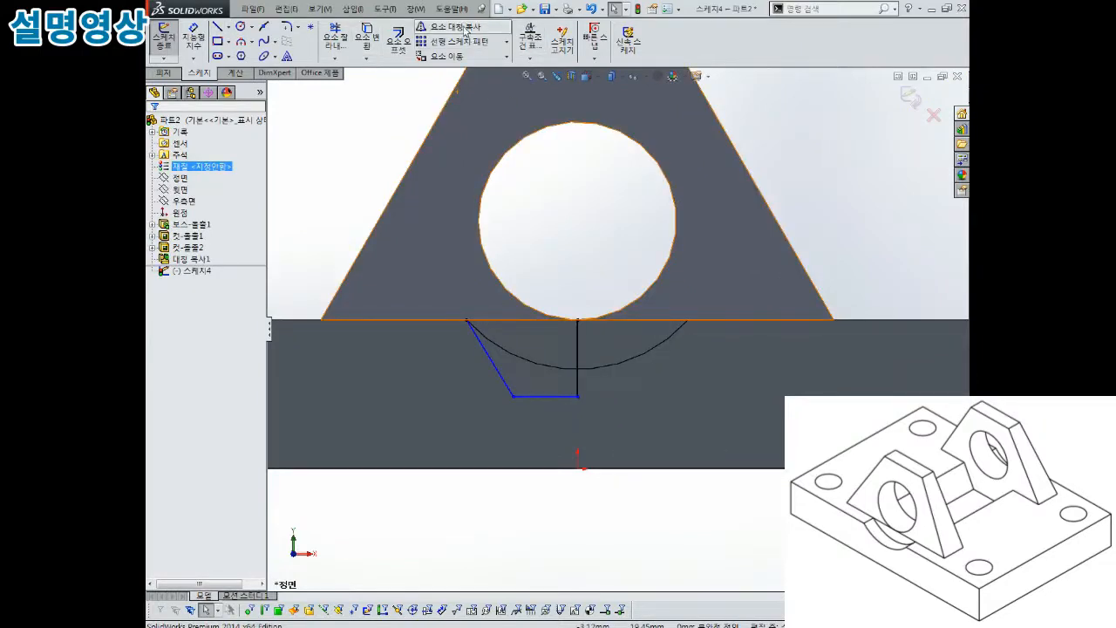
pyautogui.click(449, 27)
pyautogui.moveTo(475, 417); pyautogui.dragTo(471, 424)
pyautogui.click(197, 294)
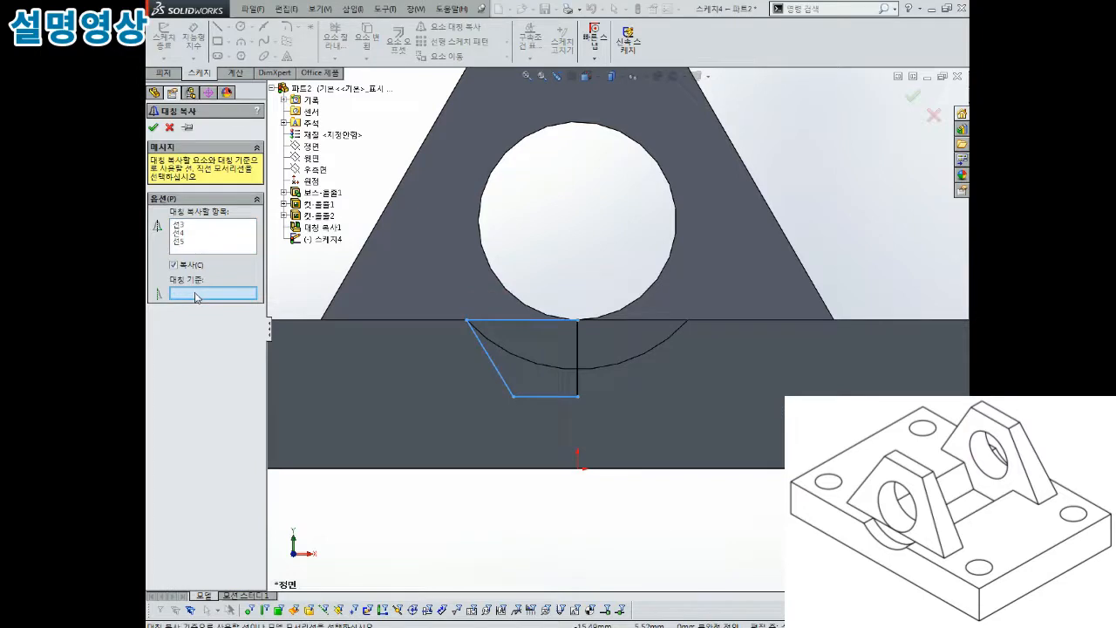
pyautogui.click(582, 353)
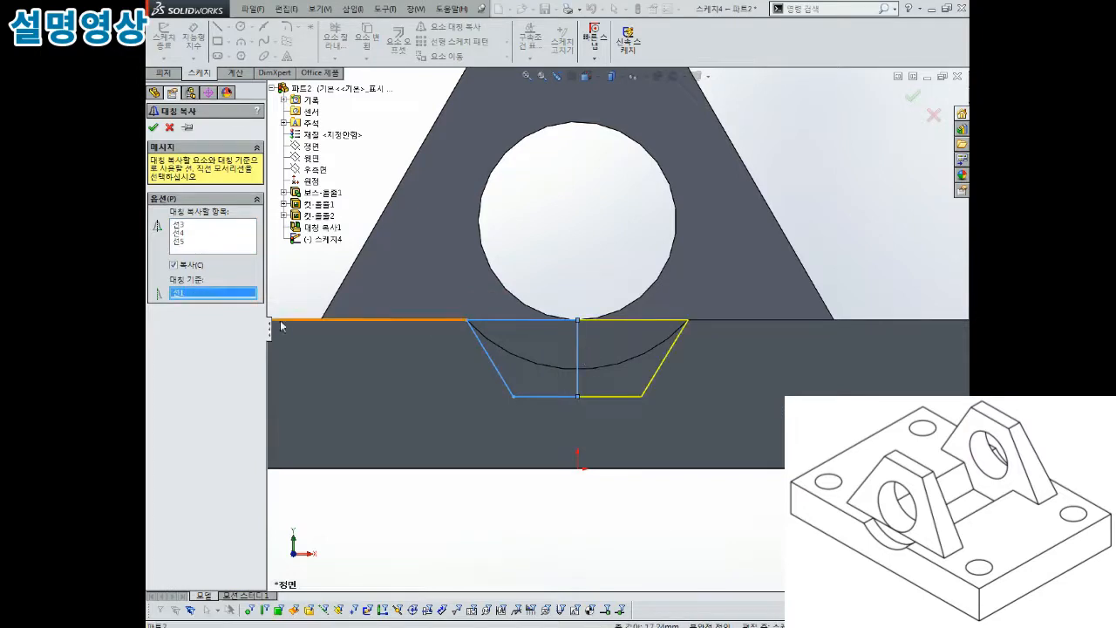
pyautogui.click(152, 127)
pyautogui.scroll(-2, 587, 378)
pyautogui.scroll(2, 601, 357)
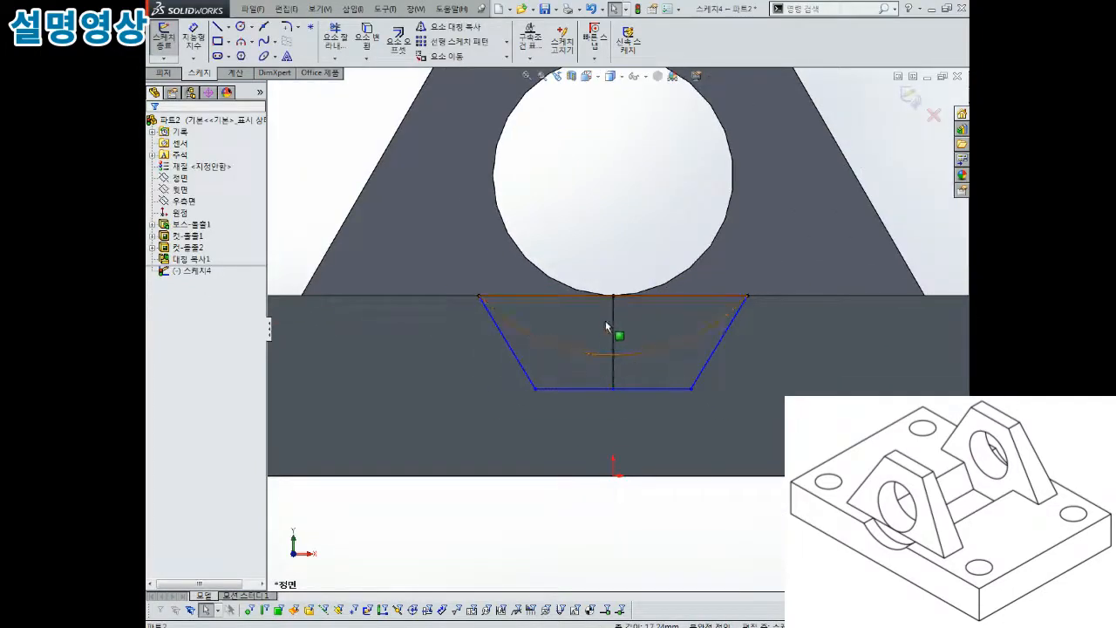
pyautogui.click(613, 330)
pyautogui.click(672, 287)
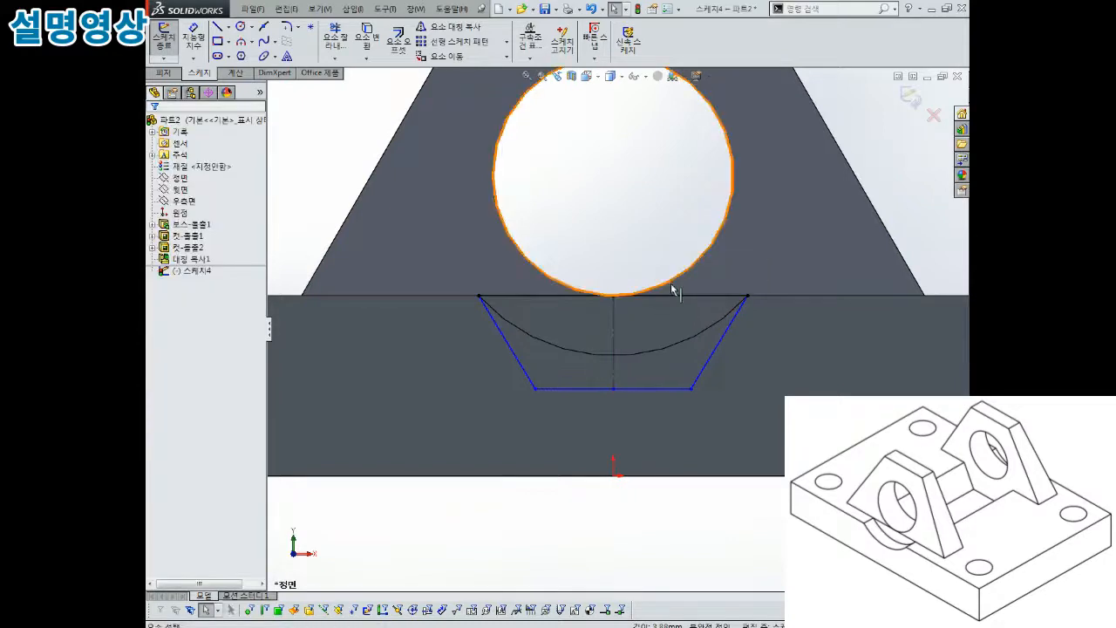
# Step: Dimension the trapezoid's bottom edge as 8 mm and its height as 5 mm
pyautogui.scroll(2, 673, 291)
pyautogui.moveTo(647, 399); pyautogui.dragTo(647, 335, button='right')
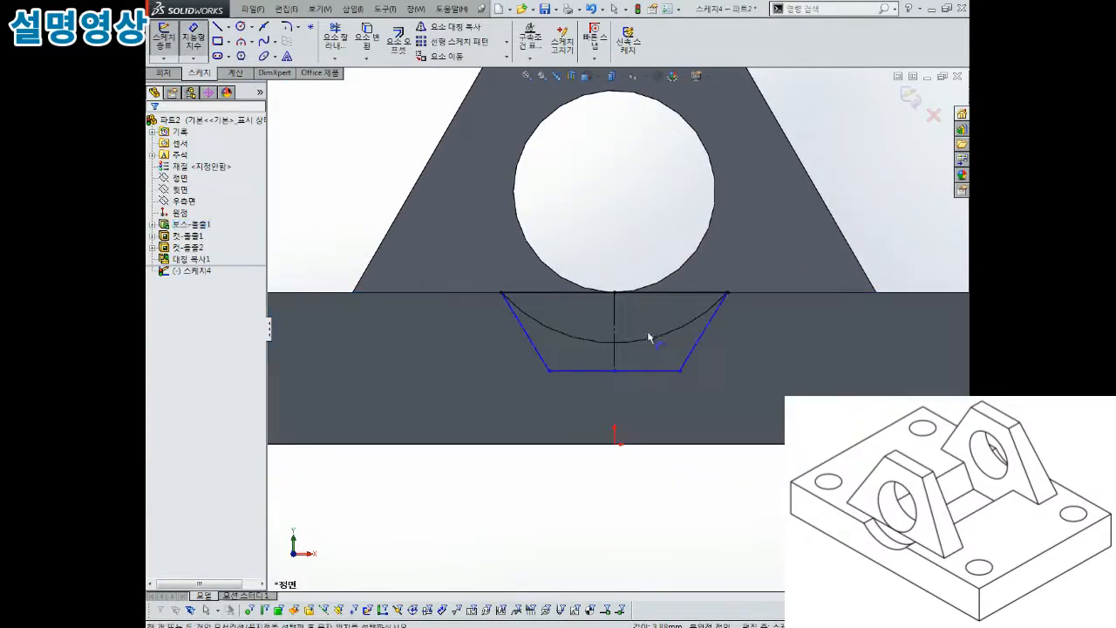
pyautogui.click(618, 371)
pyautogui.click(624, 388)
pyautogui.write('8')
pyautogui.press('Return')
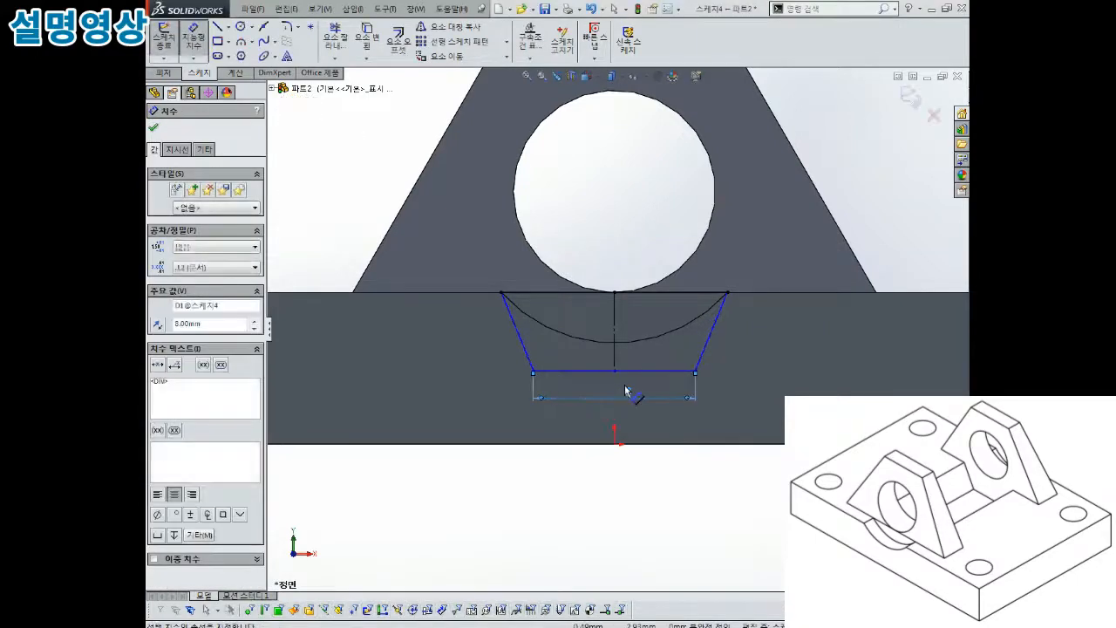
pyautogui.click(715, 328)
pyautogui.click(755, 329)
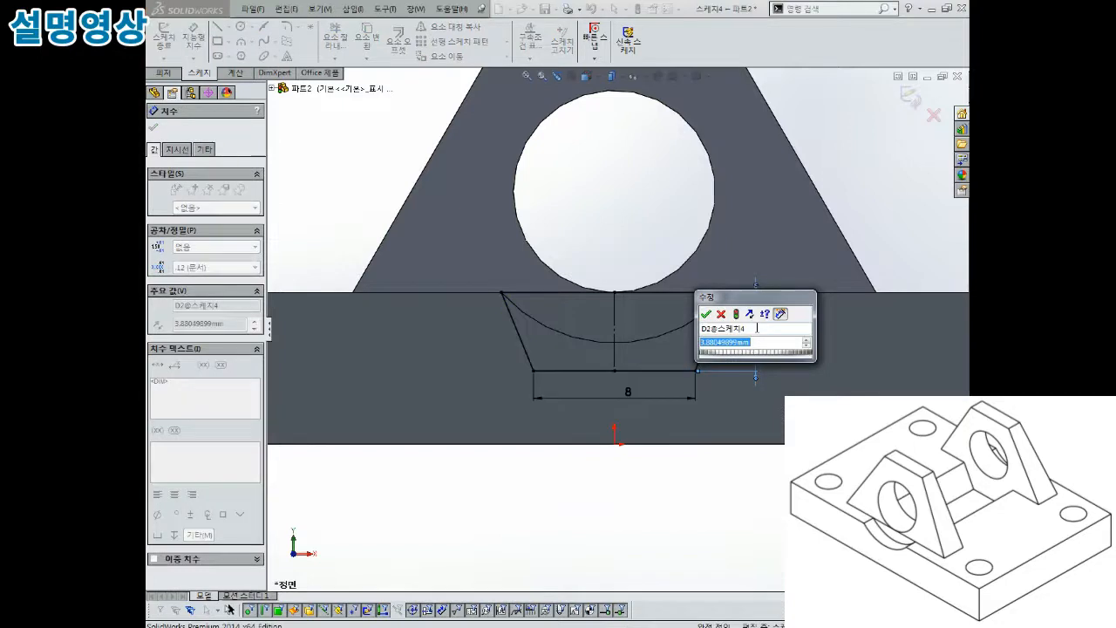
pyautogui.write('5')
pyautogui.press('Return')
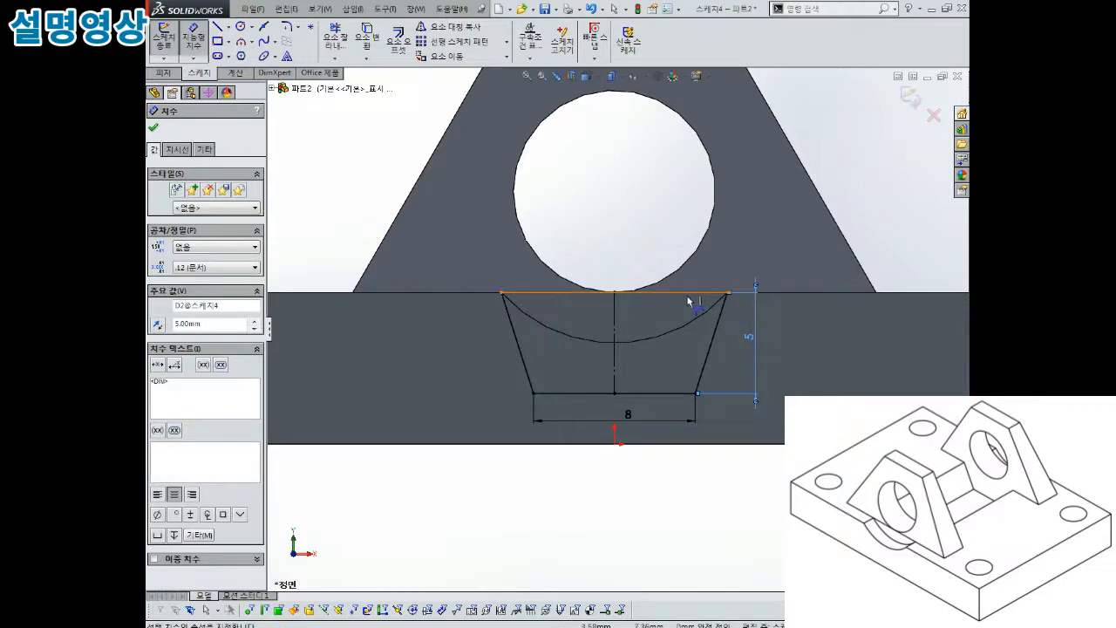
# Step: Remove the coincident relation tying the trapezoid's upper corner to the end of the recess arc
pyautogui.scroll(-2, 689, 301)
pyautogui.scroll(2, 689, 305)
pyautogui.press('Escape')
pyautogui.click(659, 307)
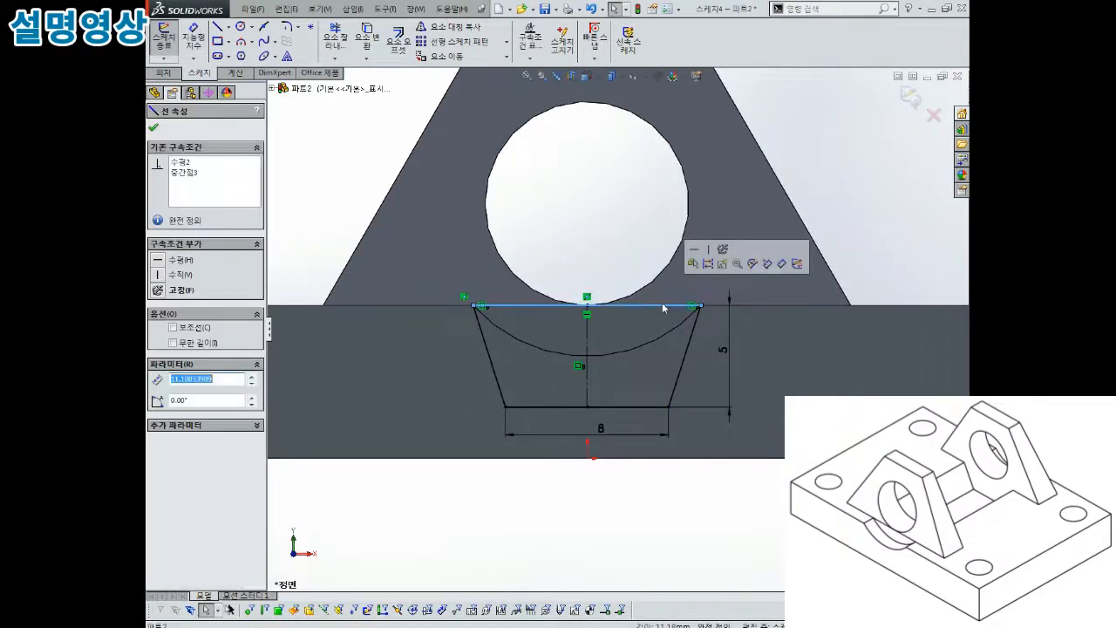
pyautogui.scroll(-2, 632, 315)
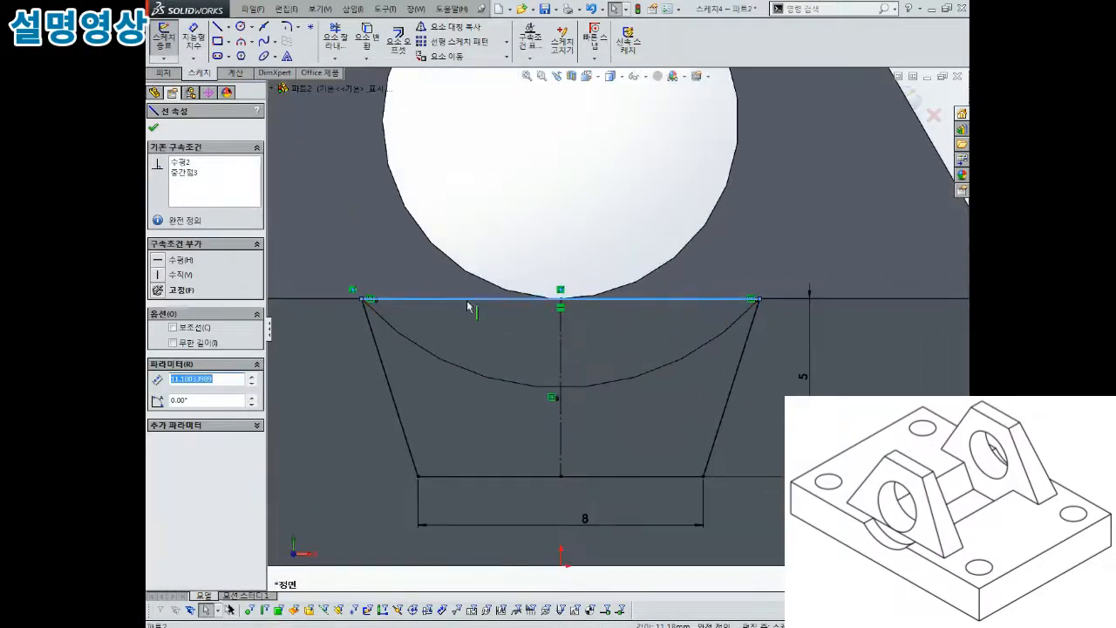
pyautogui.press('Escape')
pyautogui.click(367, 310)
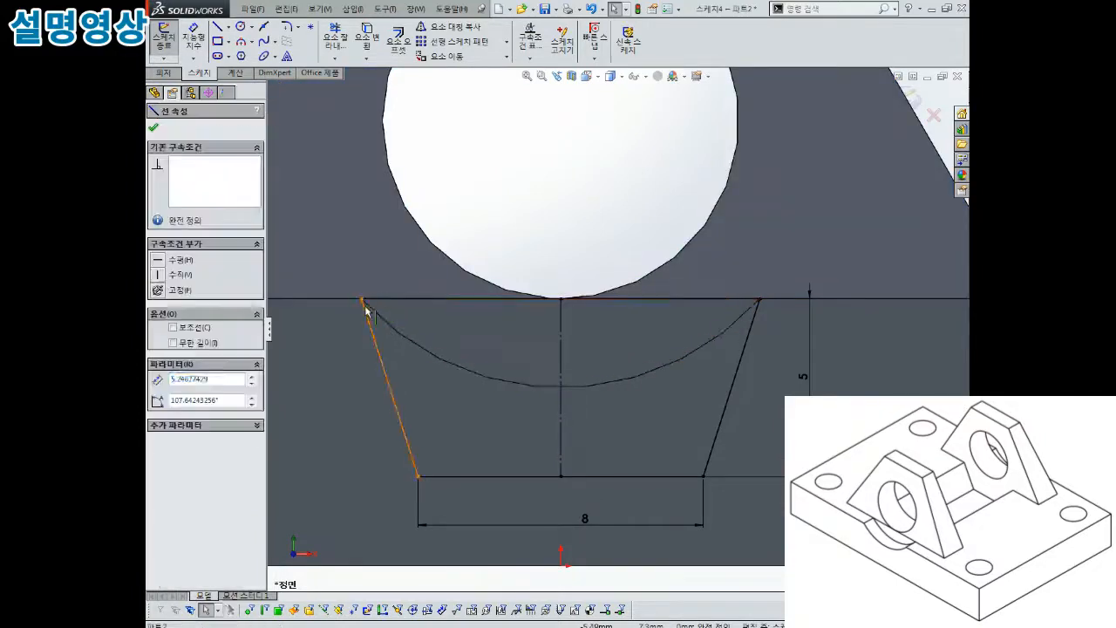
pyautogui.press('Escape')
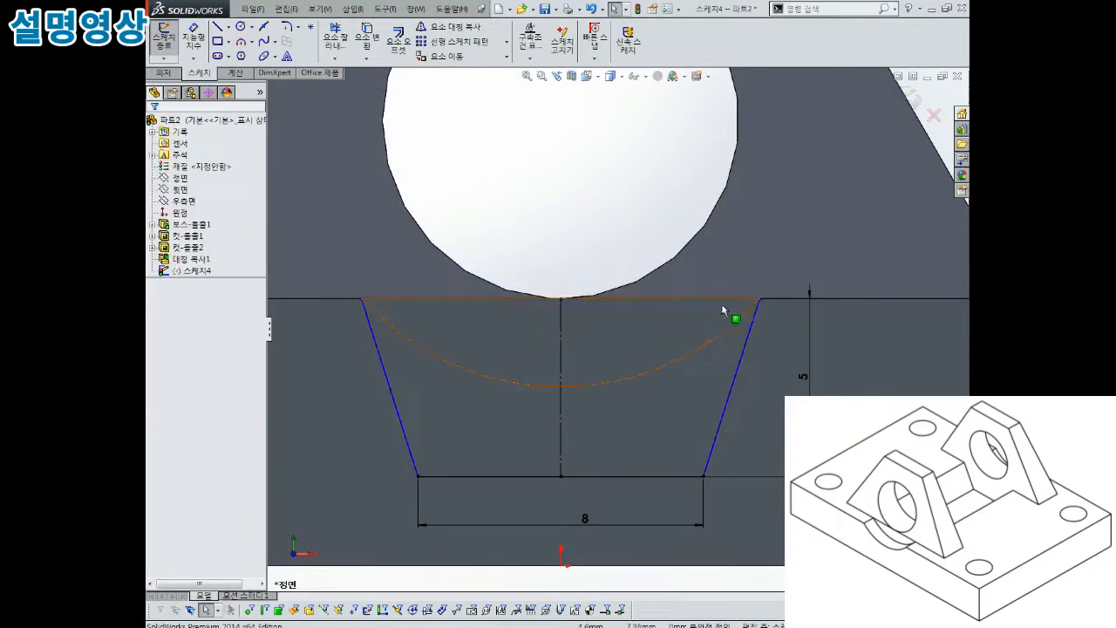
# Step: Dimension the trapezoid's top edge as 13 mm
pyautogui.scroll(2, 723, 311)
pyautogui.moveTo(718, 272); pyautogui.dragTo(719, 233, button='right')
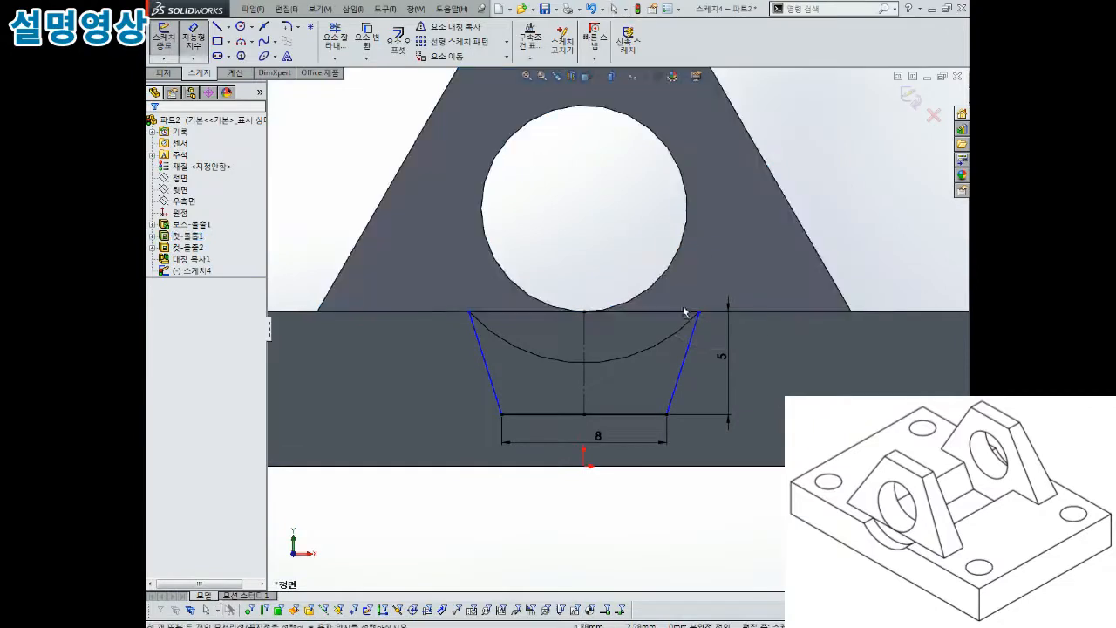
pyautogui.click(686, 311)
pyautogui.write('13')
pyautogui.press('Return')
pyautogui.press('Escape')
pyautogui.scroll(2, 695, 328)
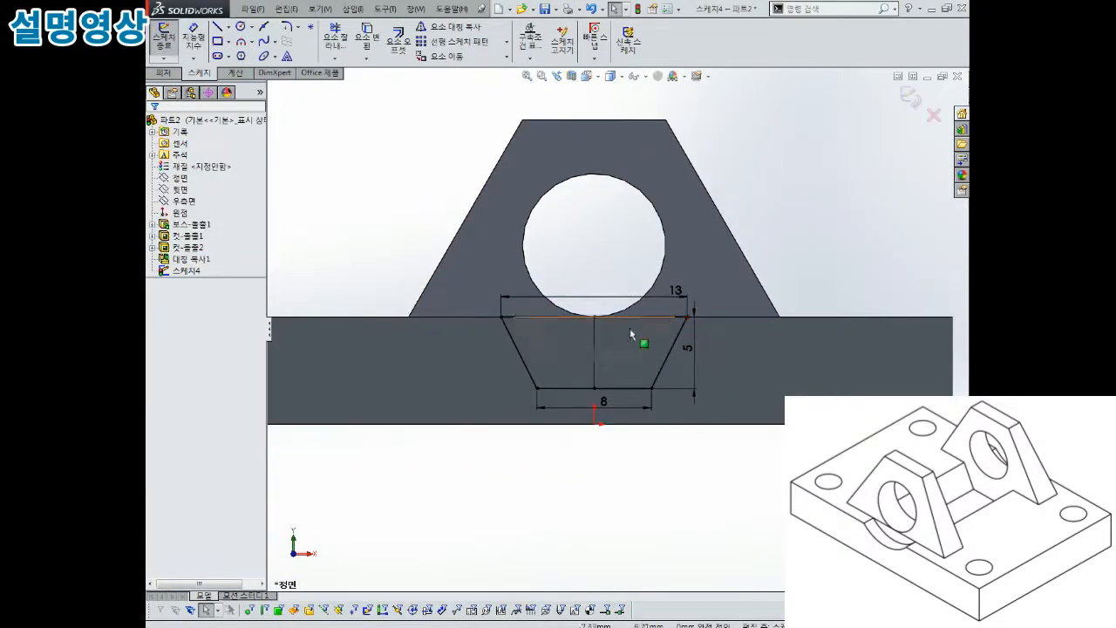
# Step: Hide the solid body and move the 5, 13 and 8 mm dimensions clear of the trapezoid's outline
pyautogui.scroll(-1, 702, 340)
pyautogui.click(189, 247)
pyautogui.click(201, 231)
pyautogui.moveTo(673, 356); pyautogui.dragTo(705, 361)
pyautogui.moveTo(666, 283); pyautogui.dragTo(610, 281)
pyautogui.moveTo(610, 281); pyautogui.dragTo(559, 273)
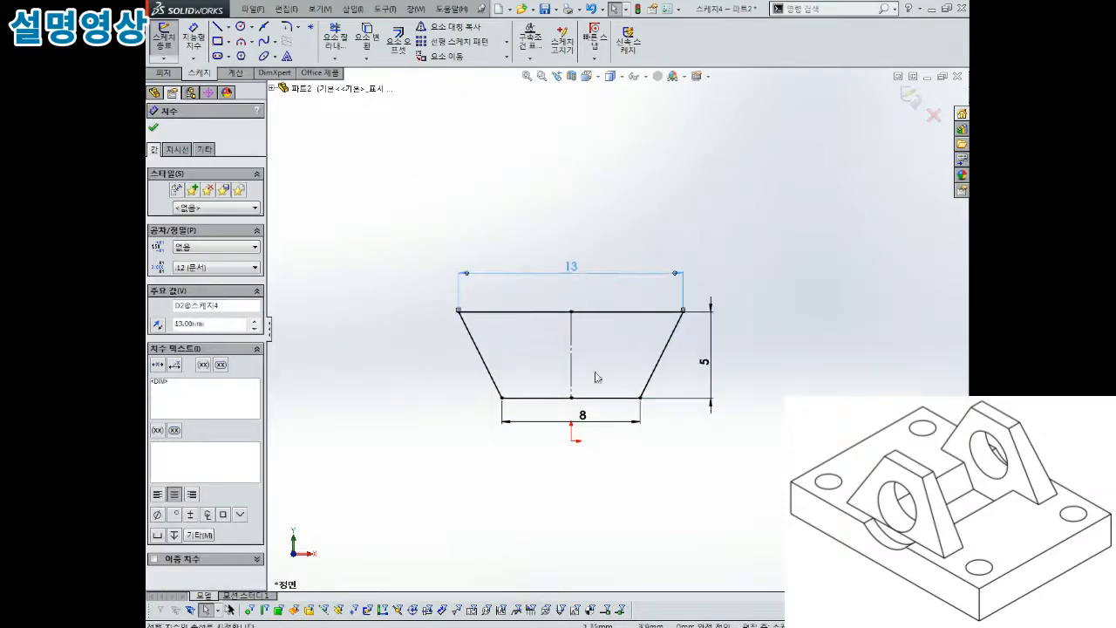
pyautogui.click(591, 352)
pyautogui.moveTo(579, 417); pyautogui.dragTo(569, 416)
pyautogui.click(533, 368)
pyautogui.scroll(-2, 533, 368)
pyautogui.scroll(1, 703, 372)
pyautogui.scroll(-1, 704, 371)
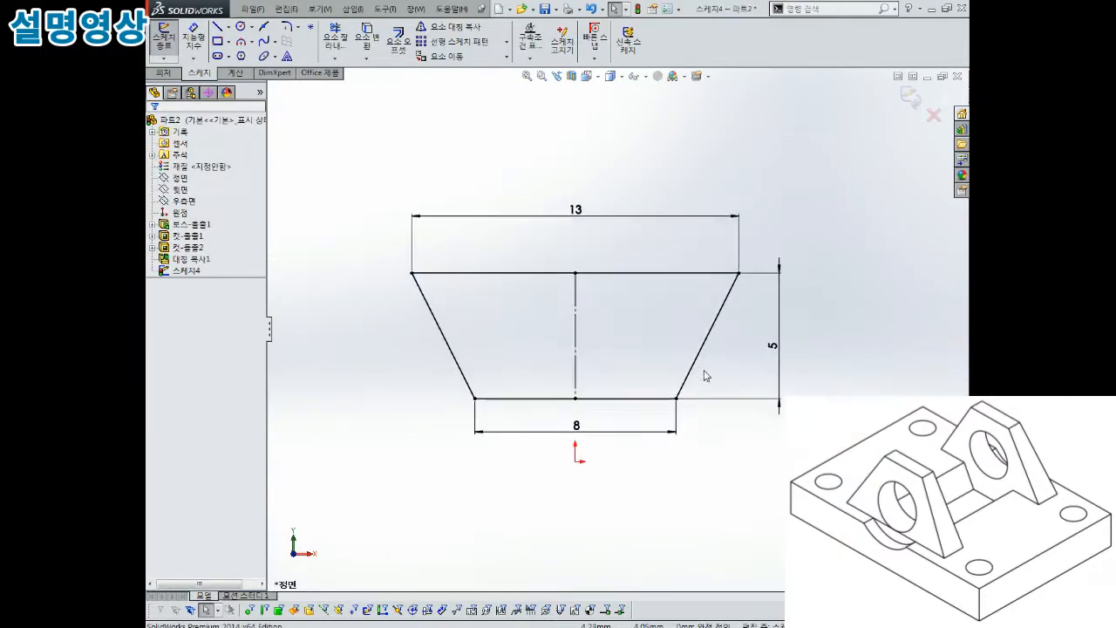
# Step: Show the solid body again and exit the trapezoid sketch
pyautogui.click(192, 259)
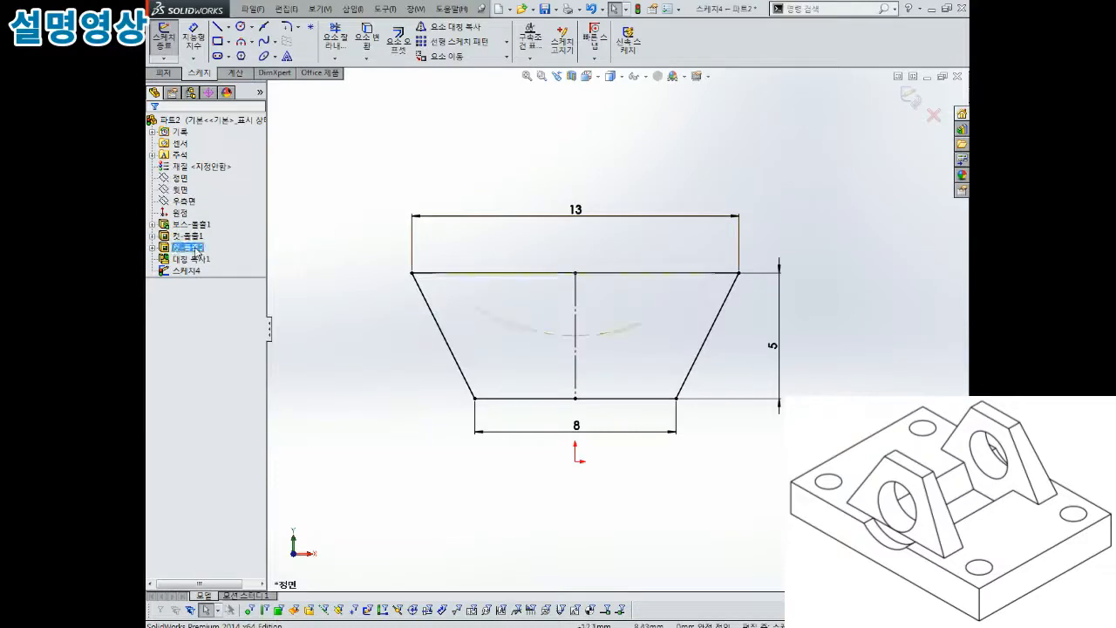
pyautogui.click(219, 243)
pyautogui.moveTo(682, 251); pyautogui.dragTo(628, 302, button='middle')
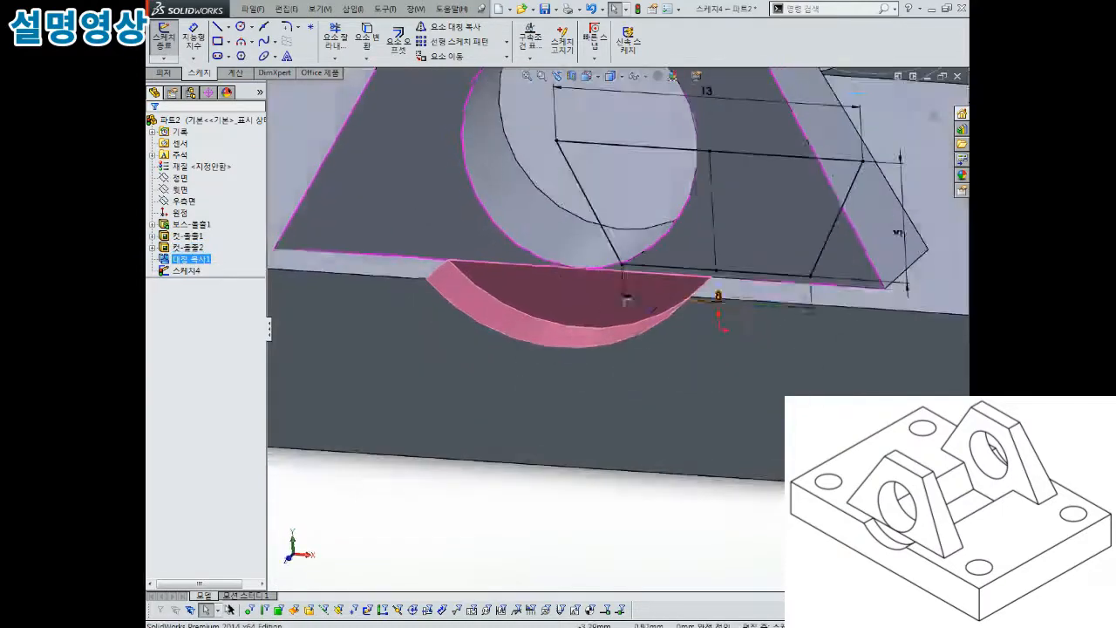
pyautogui.scroll(3, 641, 294)
pyautogui.moveTo(700, 249); pyautogui.dragTo(680, 284, button='middle')
pyautogui.scroll(4, 714, 252)
pyautogui.scroll(-3, 889, 152)
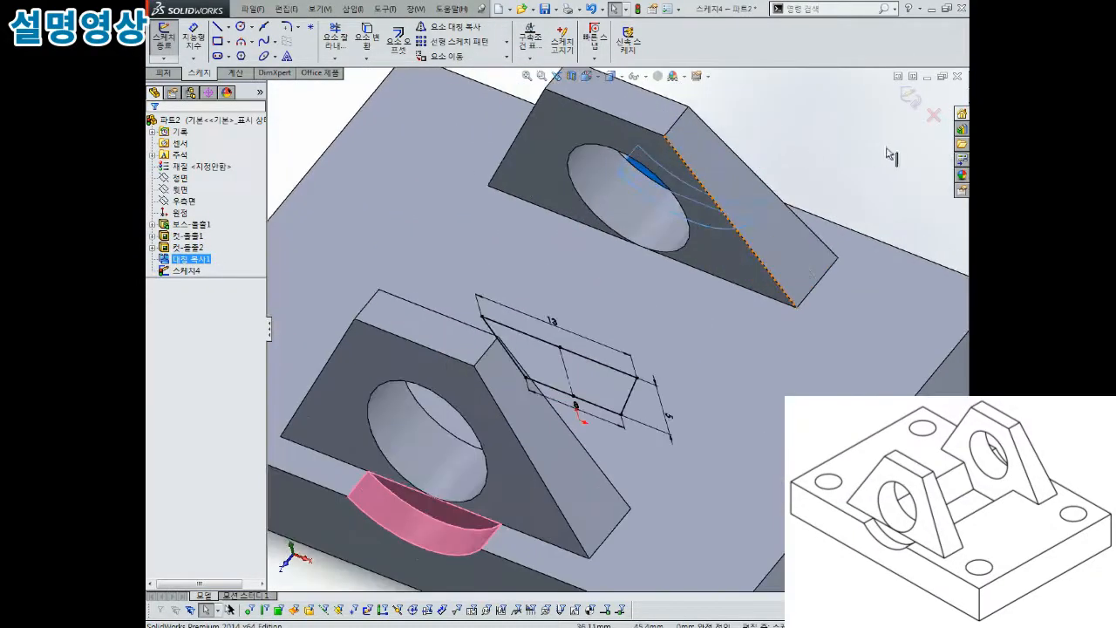
pyautogui.scroll(1, 893, 148)
pyautogui.click(918, 100)
pyautogui.scroll(2, 784, 178)
pyautogui.moveTo(750, 196); pyautogui.dragTo(723, 222, button='middle')
pyautogui.scroll(2, 575, 296)
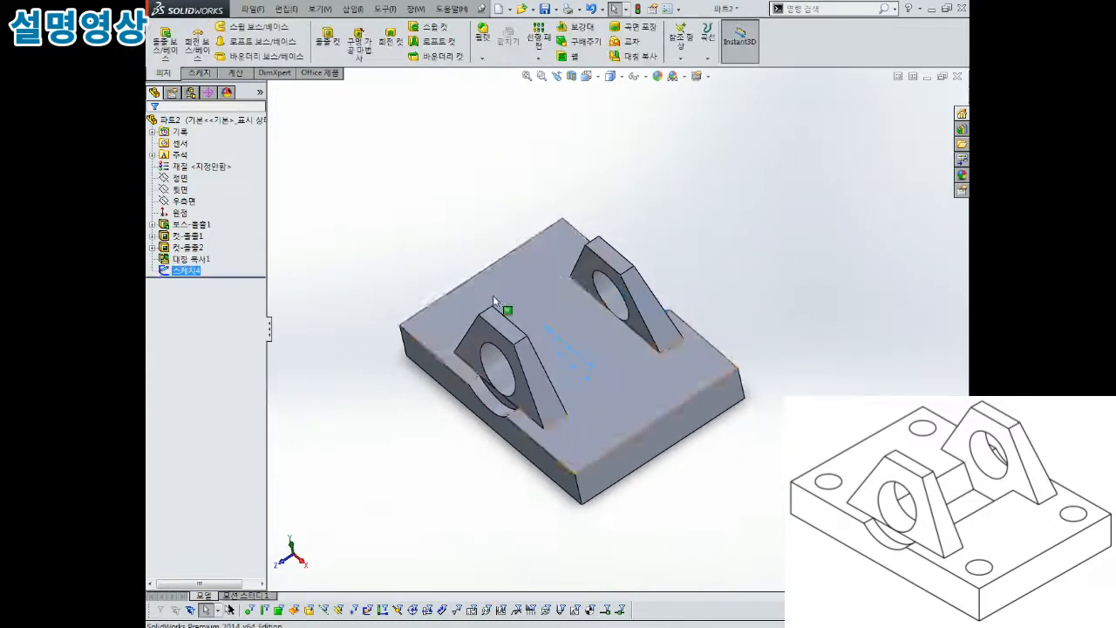
# Step: Extrude-cut the trapezoid 20 mm with a mid-plane end condition to form the channel between the uprights
pyautogui.click(327, 40)
pyautogui.click(209, 201)
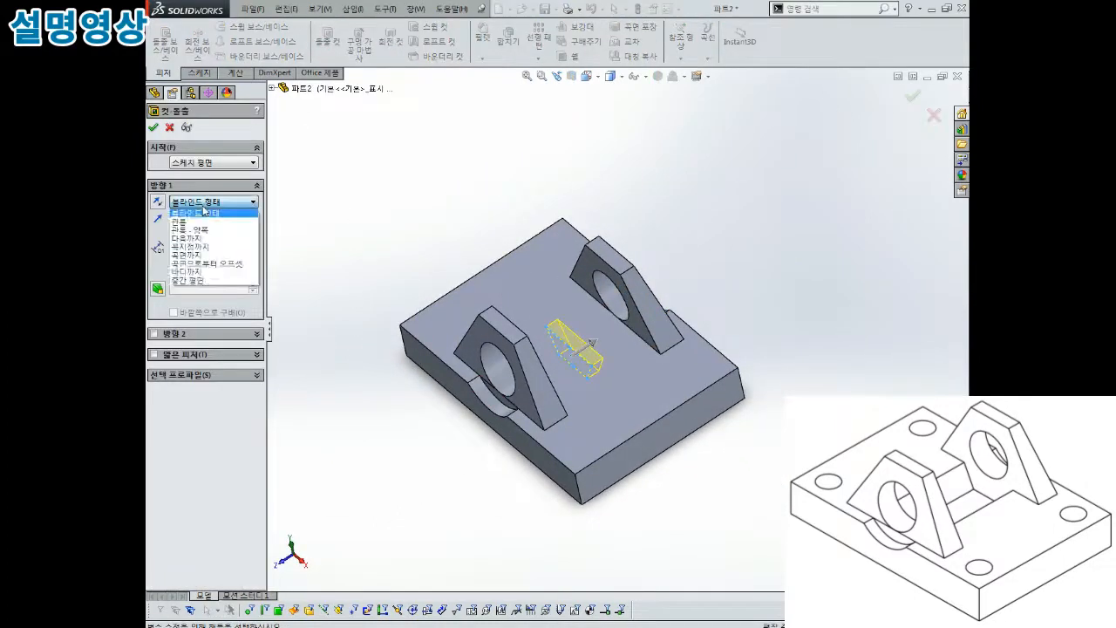
pyautogui.click(205, 287)
pyautogui.write('20')
pyautogui.press('Return')
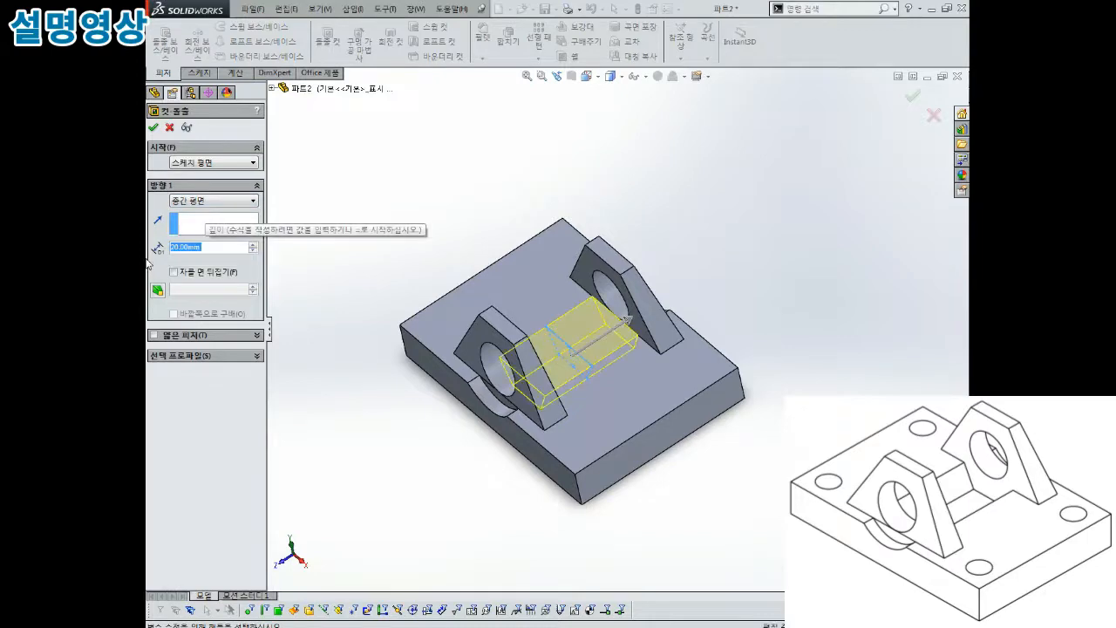
pyautogui.click(157, 131)
# Step: Start a sketch on the base plate's top face and view that face straight on
pyautogui.moveTo(536, 255); pyautogui.dragTo(675, 292, button='middle')
pyautogui.scroll(-2, 546, 334)
pyautogui.click(778, 352)
pyautogui.moveTo(776, 349); pyautogui.dragTo(694, 331, button='middle')
pyautogui.scroll(3, 692, 332)
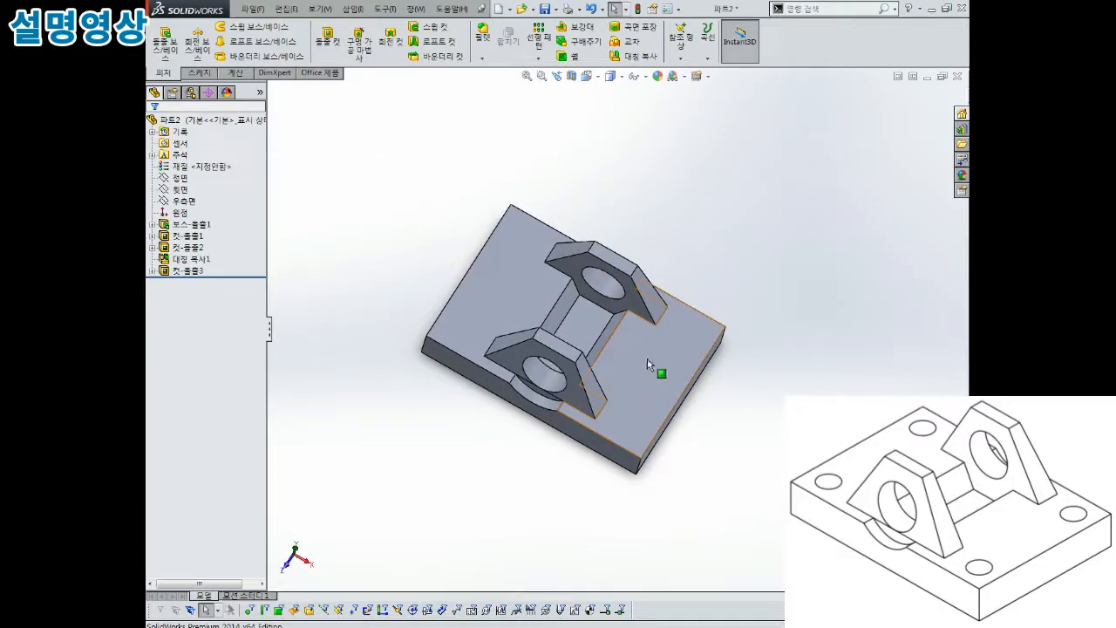
pyautogui.moveTo(546, 331); pyautogui.dragTo(616, 267, button='middle')
pyautogui.click(614, 284)
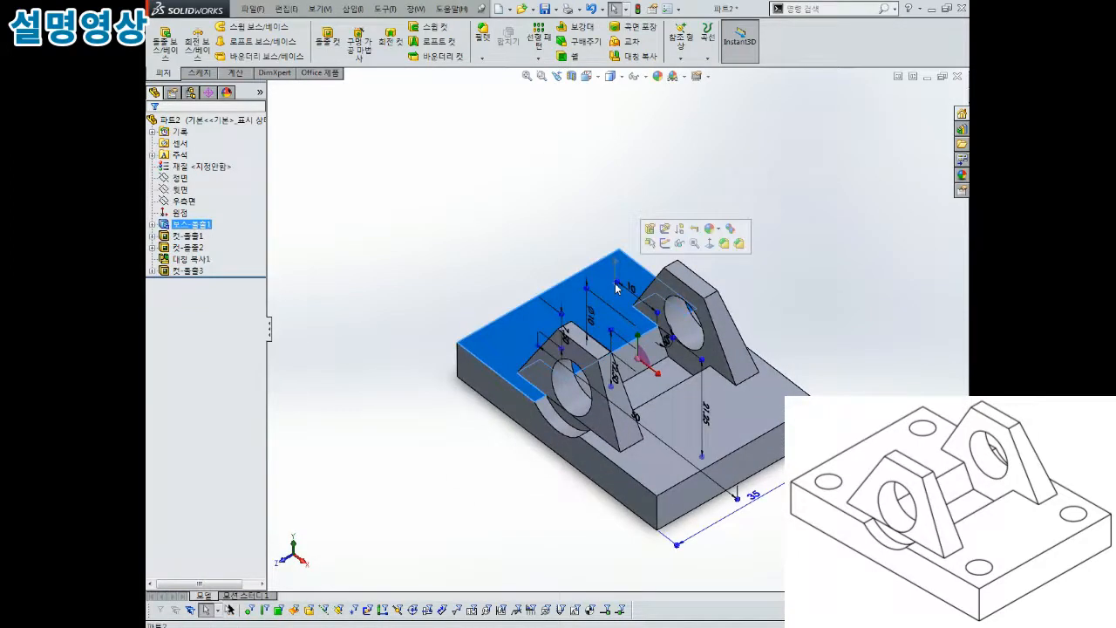
pyautogui.click(618, 231)
pyautogui.click(615, 261)
pyautogui.click(660, 227)
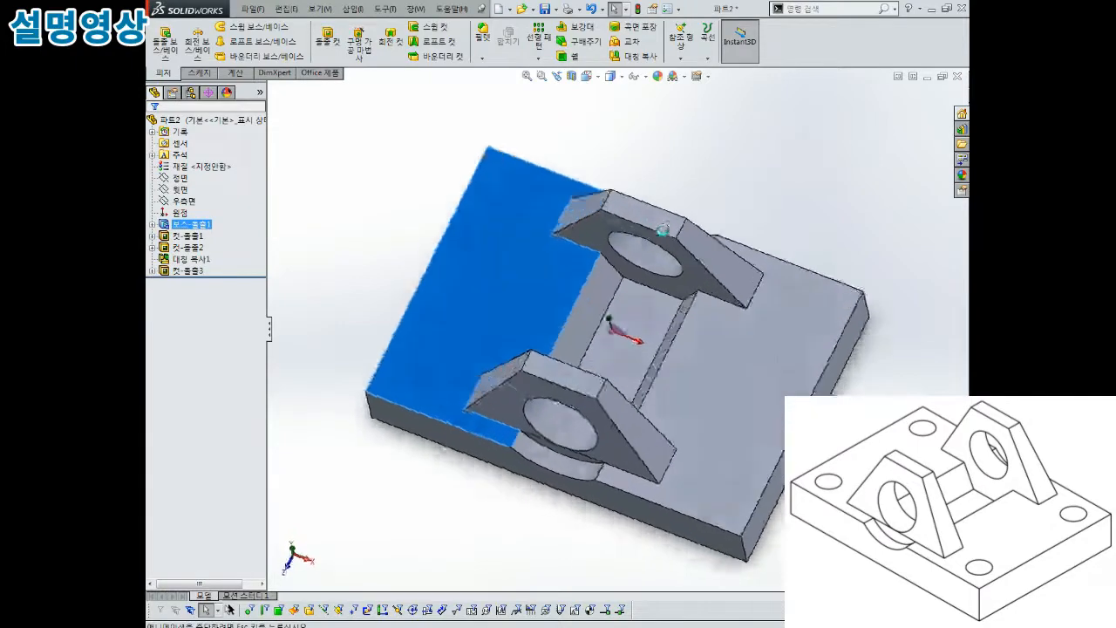
# Step: Draw a circle near the plate's back-left corner and dimension its diameter as 5 mm
pyautogui.click(240, 26)
pyautogui.click(416, 193)
pyautogui.click(432, 183)
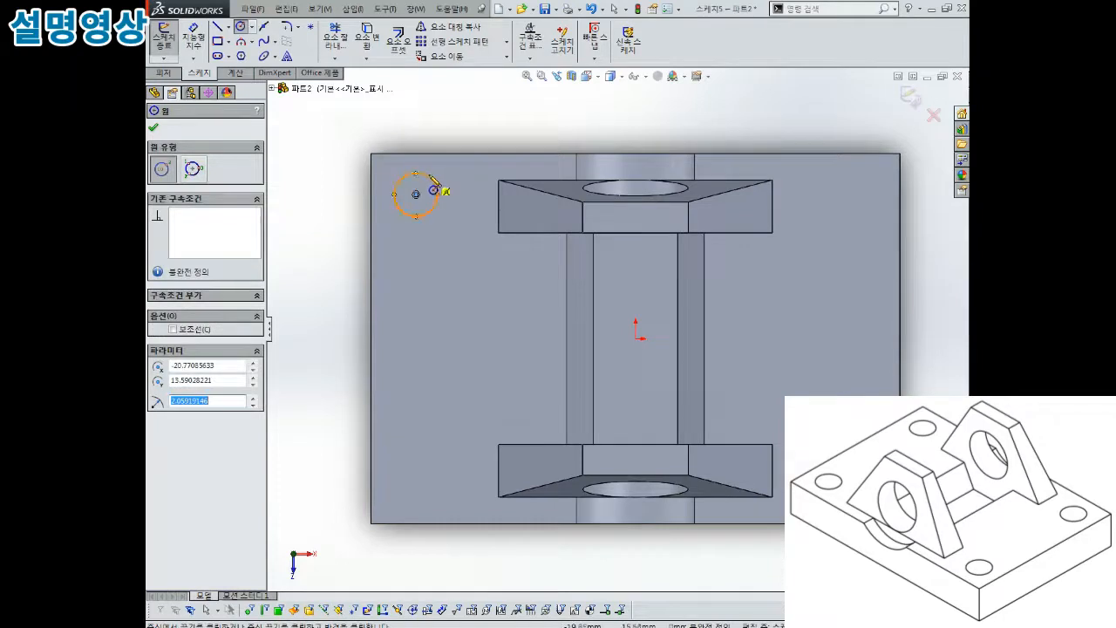
pyautogui.press('Escape')
pyautogui.moveTo(333, 274); pyautogui.dragTo(321, 212, button='right')
pyautogui.click(413, 216)
pyautogui.click(432, 264)
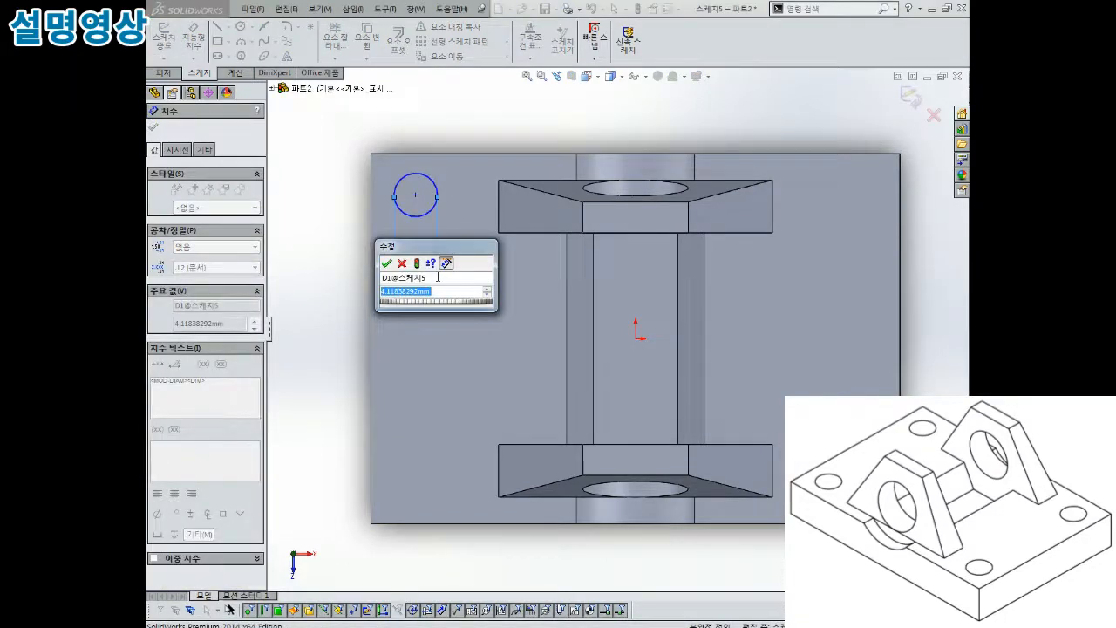
pyautogui.write('5')
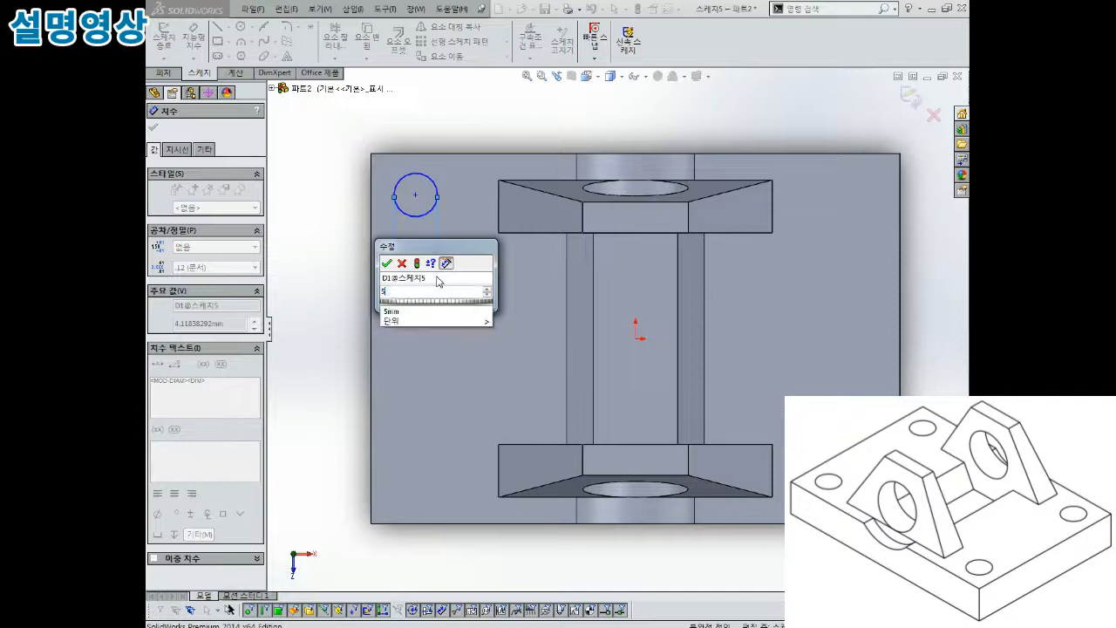
pyautogui.press('Return')
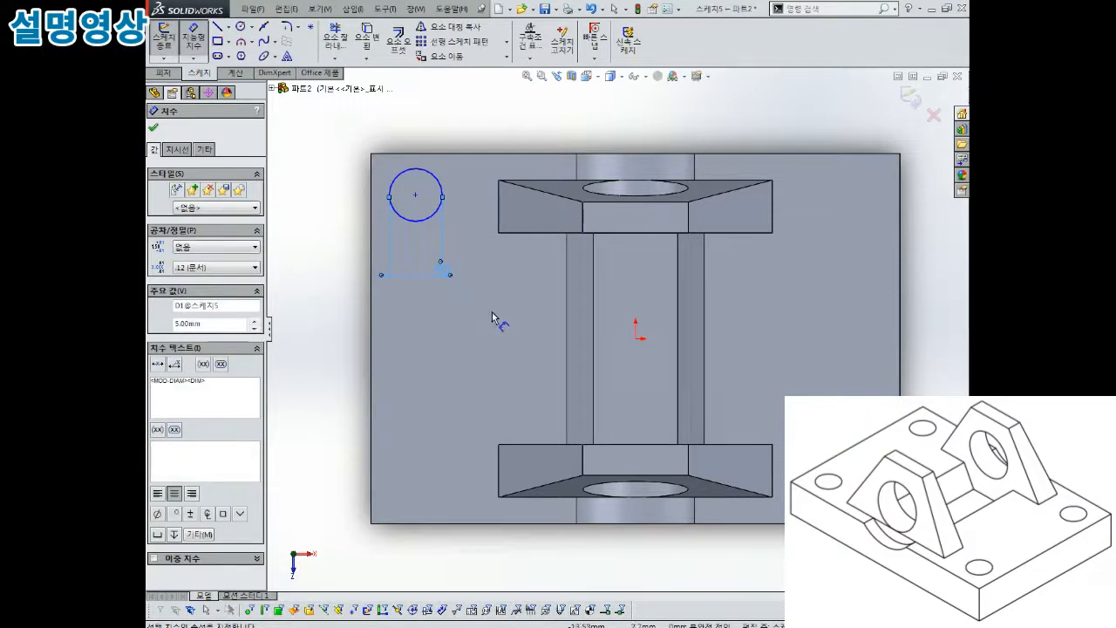
# Step: Dimension the horizontal distance between the origin and the circle's centre as 20 mm
pyautogui.click(635, 340)
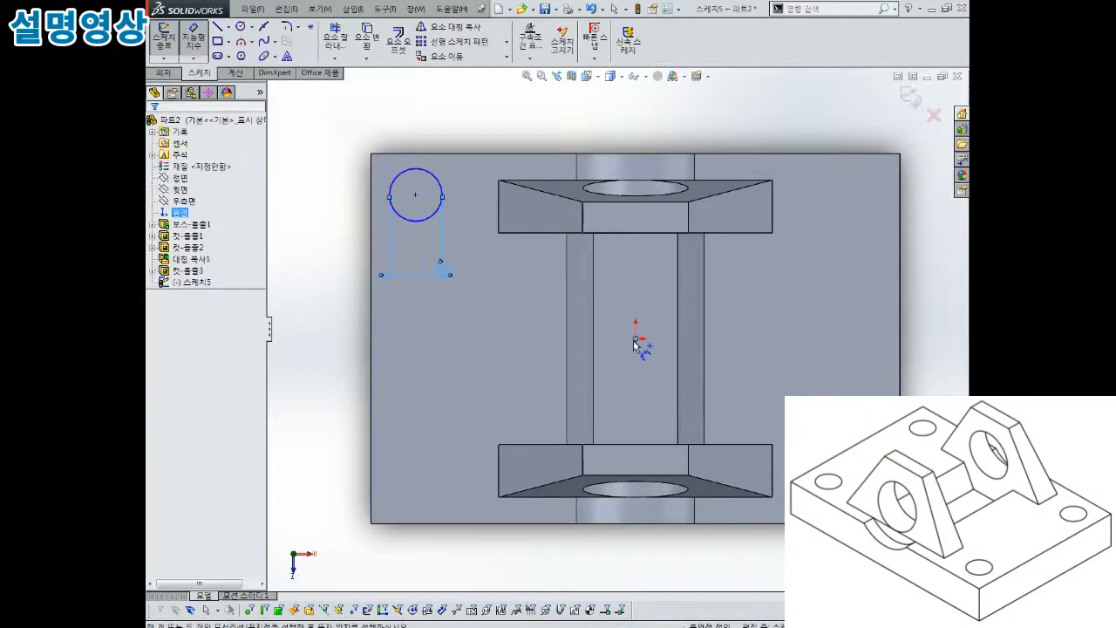
pyautogui.click(416, 197)
pyautogui.click(495, 378)
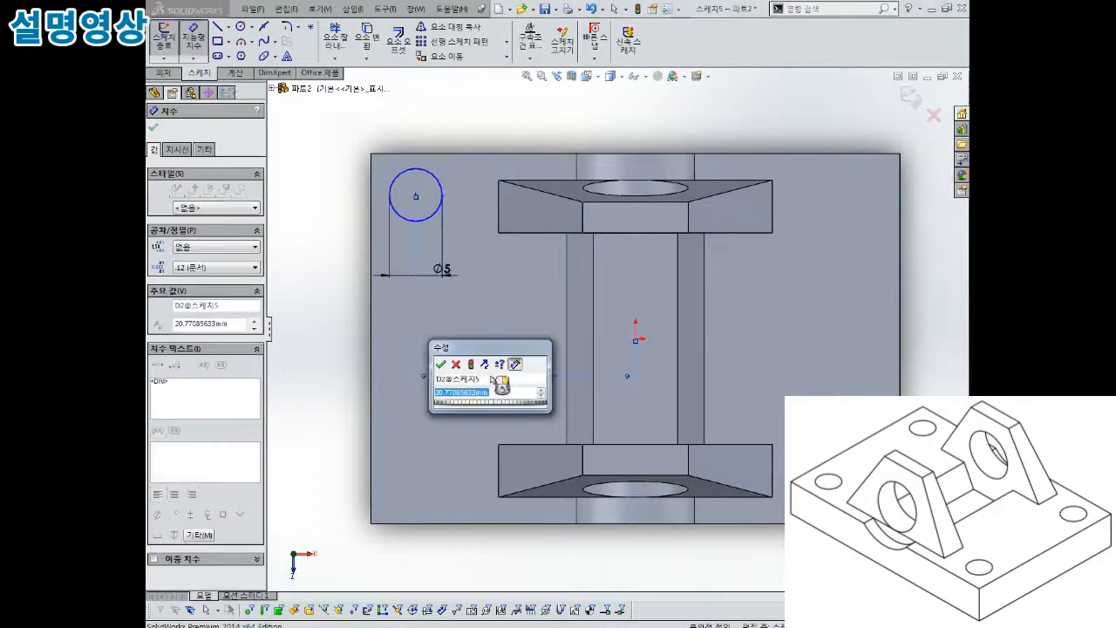
pyautogui.write('20')
pyautogui.press('Return')
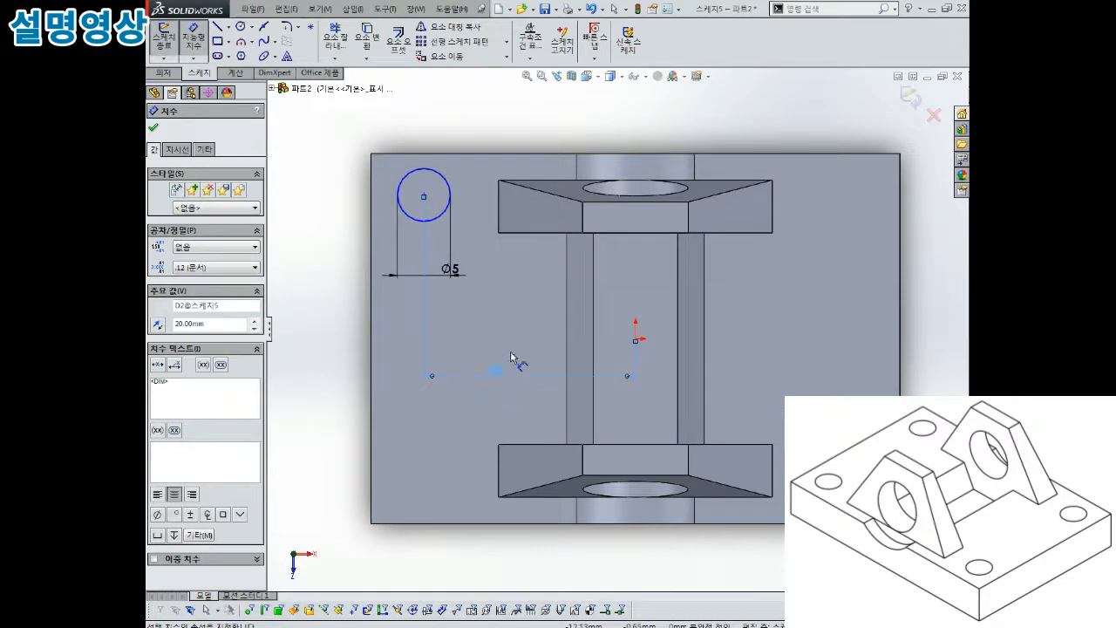
# Step: Dimension the vertical distance between the circle's centre and the origin as 12.5 mm and finish dimensioning
pyautogui.click(424, 196)
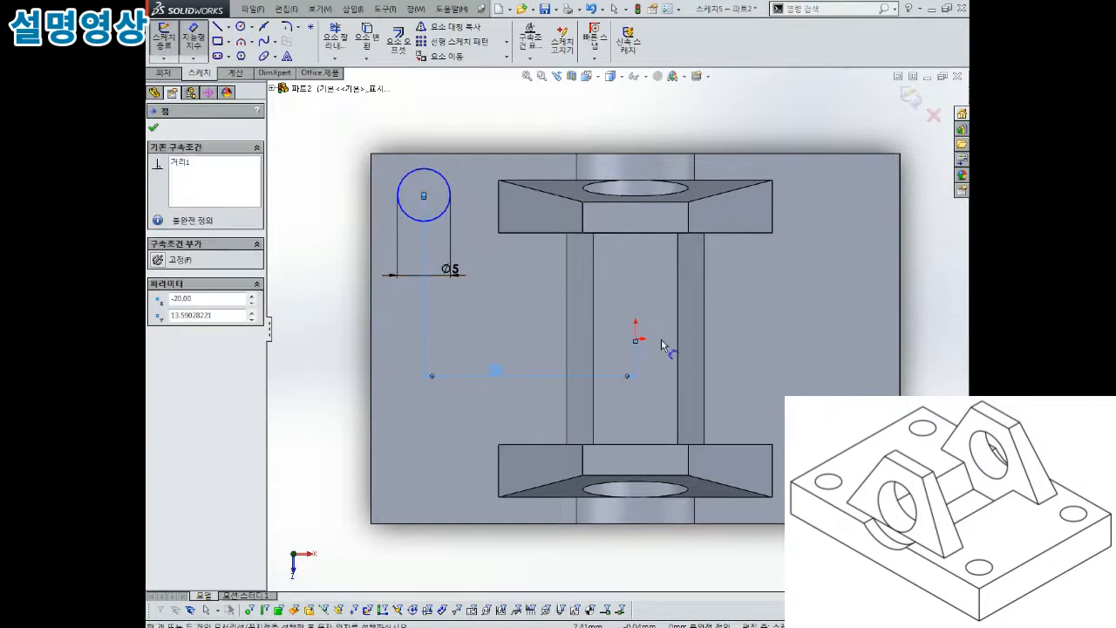
pyautogui.click(636, 340)
pyautogui.click(336, 298)
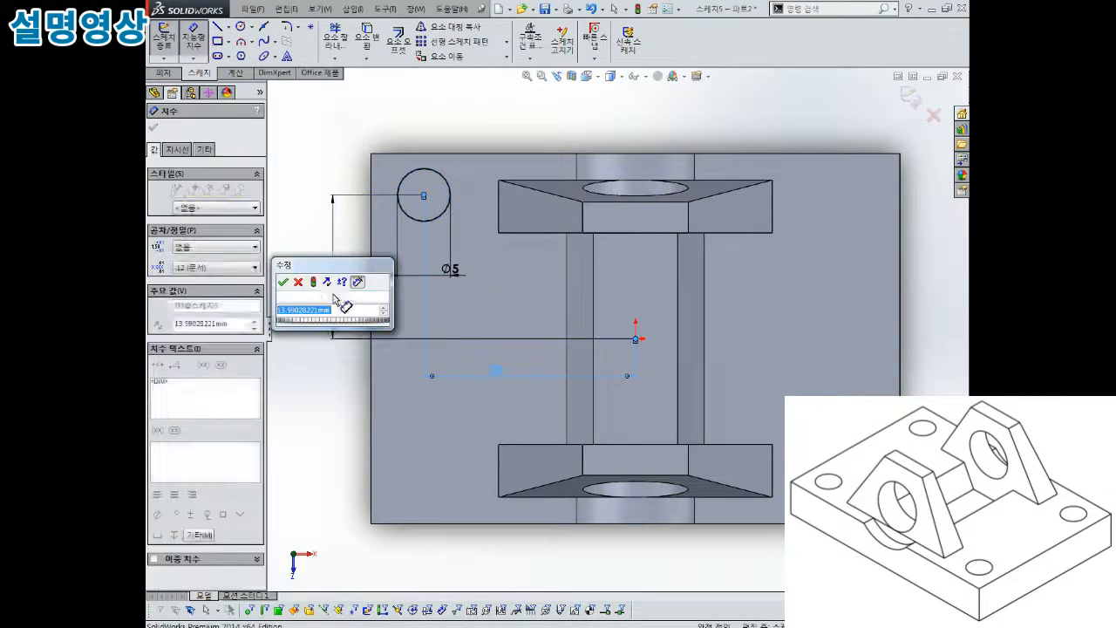
pyautogui.write('12.5')
pyautogui.press('Return')
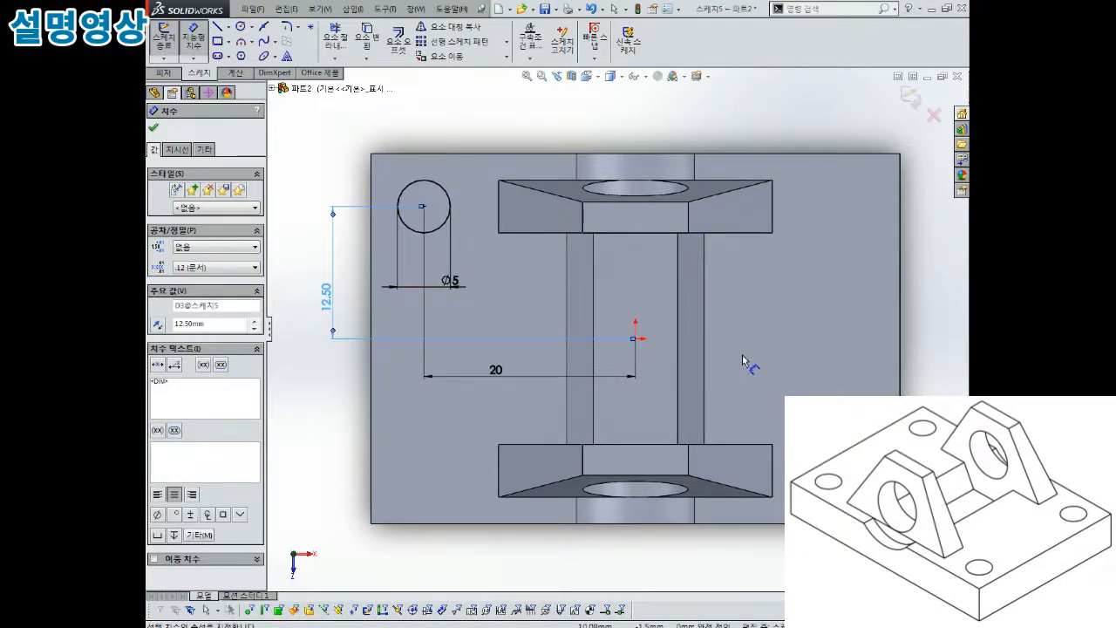
pyautogui.moveTo(558, 262); pyautogui.dragTo(539, 234, button='middle')
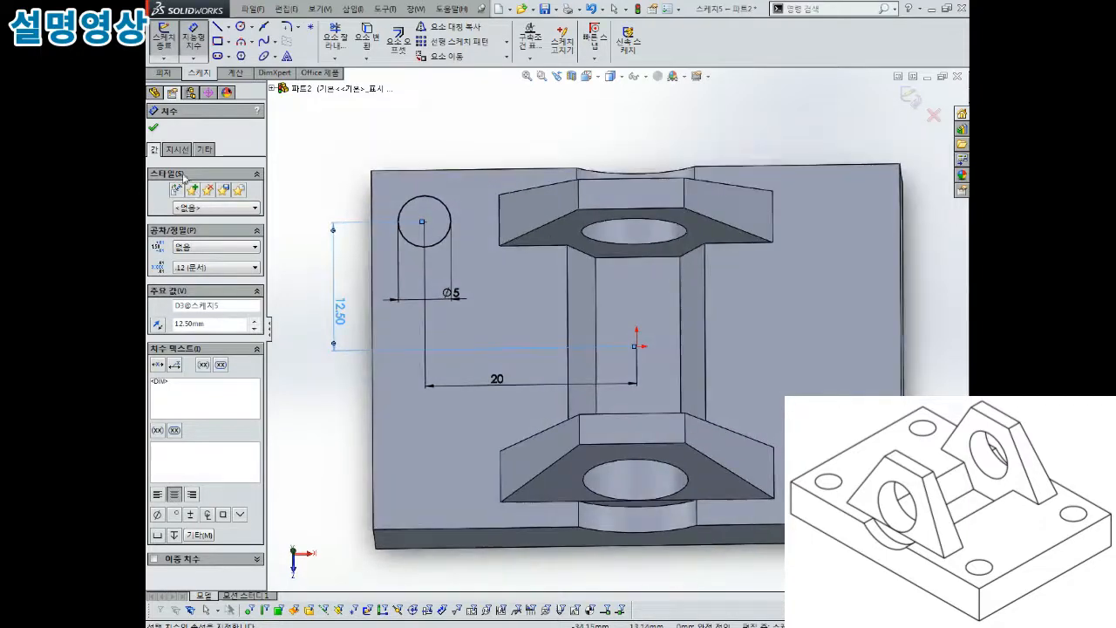
pyautogui.click(154, 129)
pyautogui.hotkey('ctrl', '8')
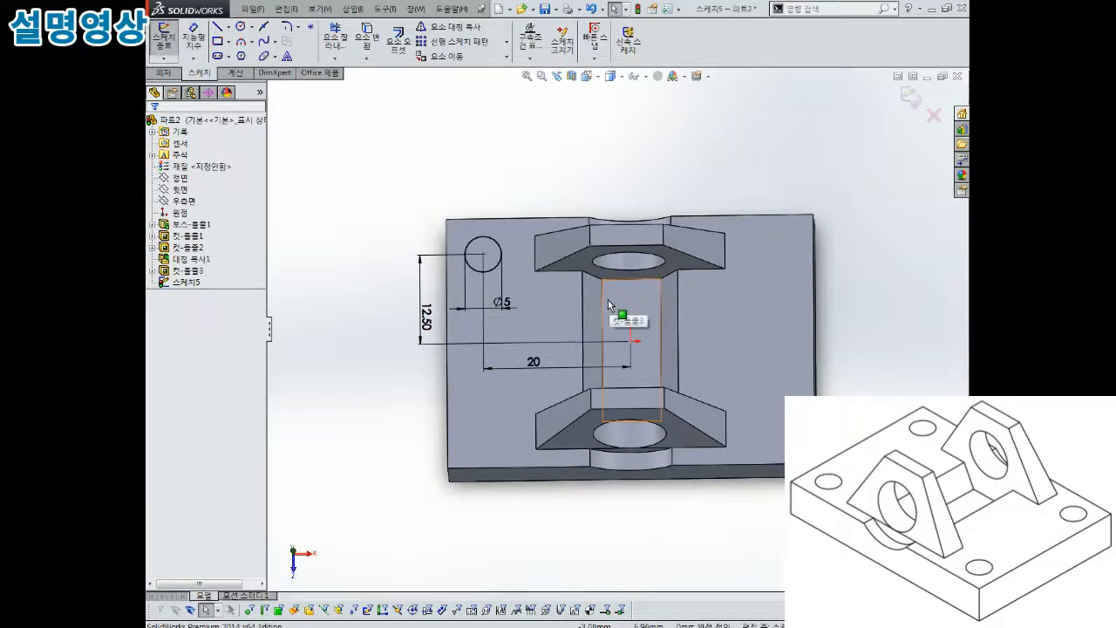
# Step: Set up a linear sketch pattern of the 5 mm circle with 2 instances spaced 40 mm along the X axis
pyautogui.scroll(-3, 609, 294)
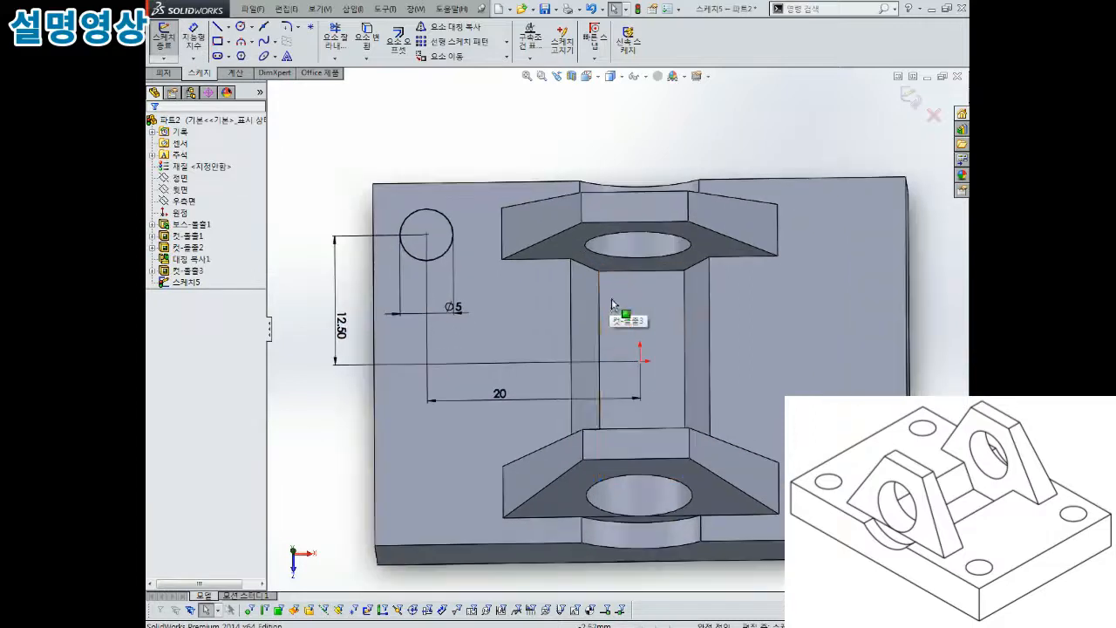
pyautogui.click(467, 42)
pyautogui.click(450, 223)
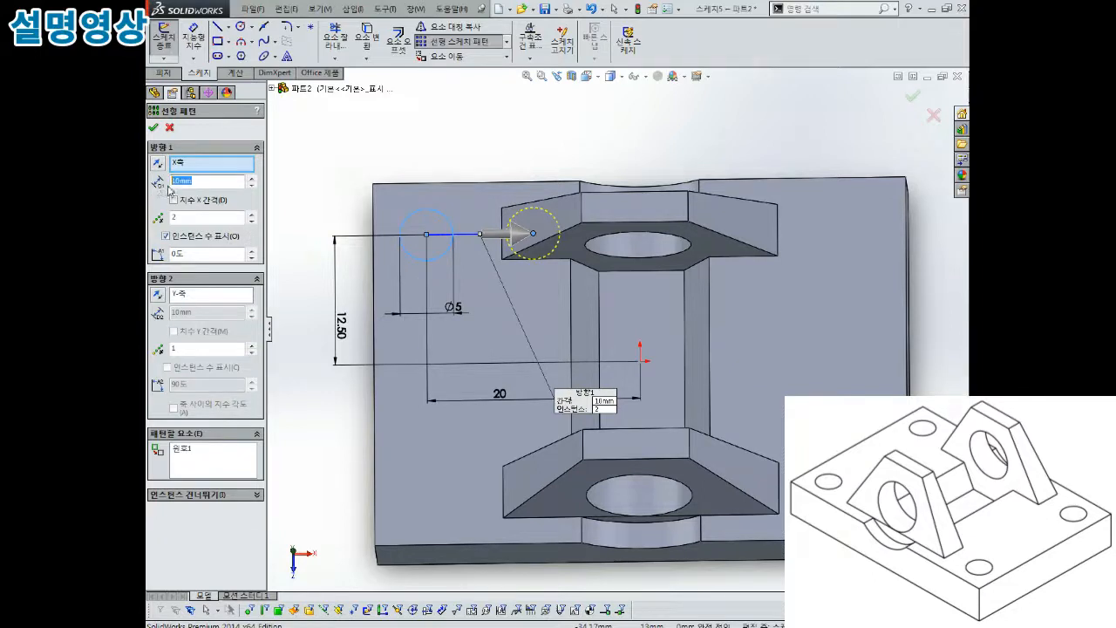
pyautogui.write('40')
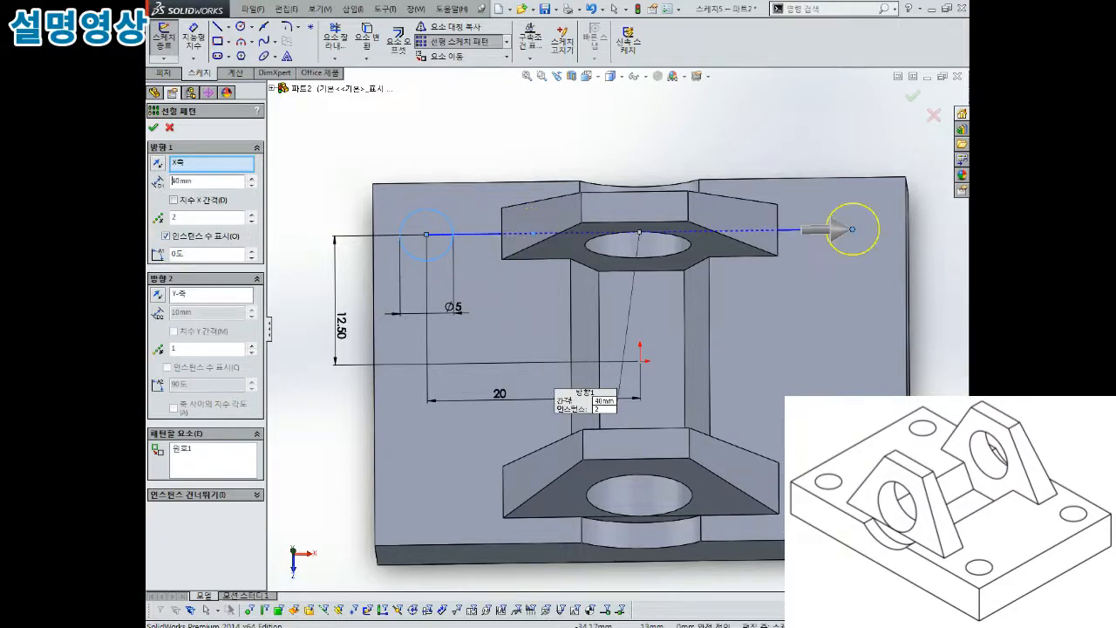
# Step: Add a reversed Y direction with 2 instances spaced 25 mm and accept the circle pattern across the plate's four corners
pyautogui.click(194, 301)
pyautogui.doubleClick(195, 351)
pyautogui.write('2')
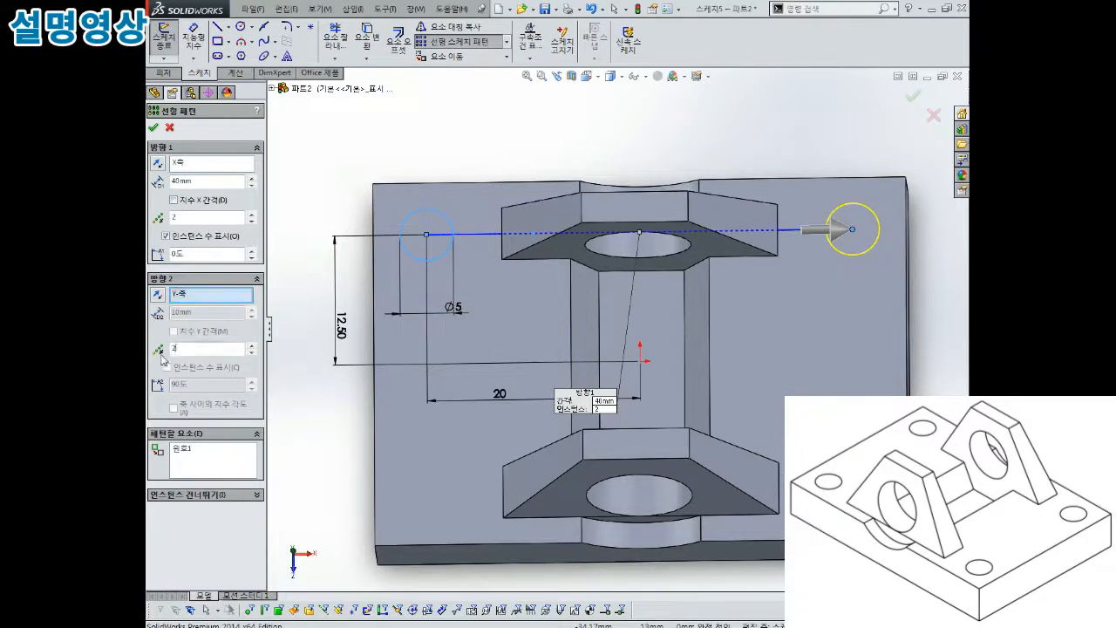
pyautogui.moveTo(205, 313); pyautogui.dragTo(148, 315)
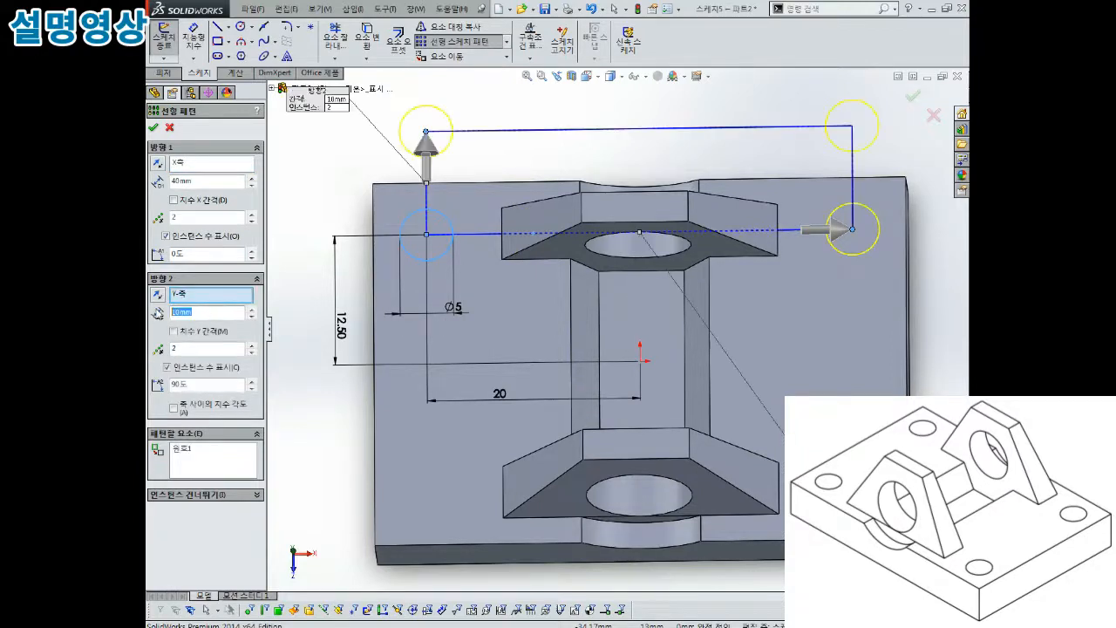
pyautogui.press('Return')
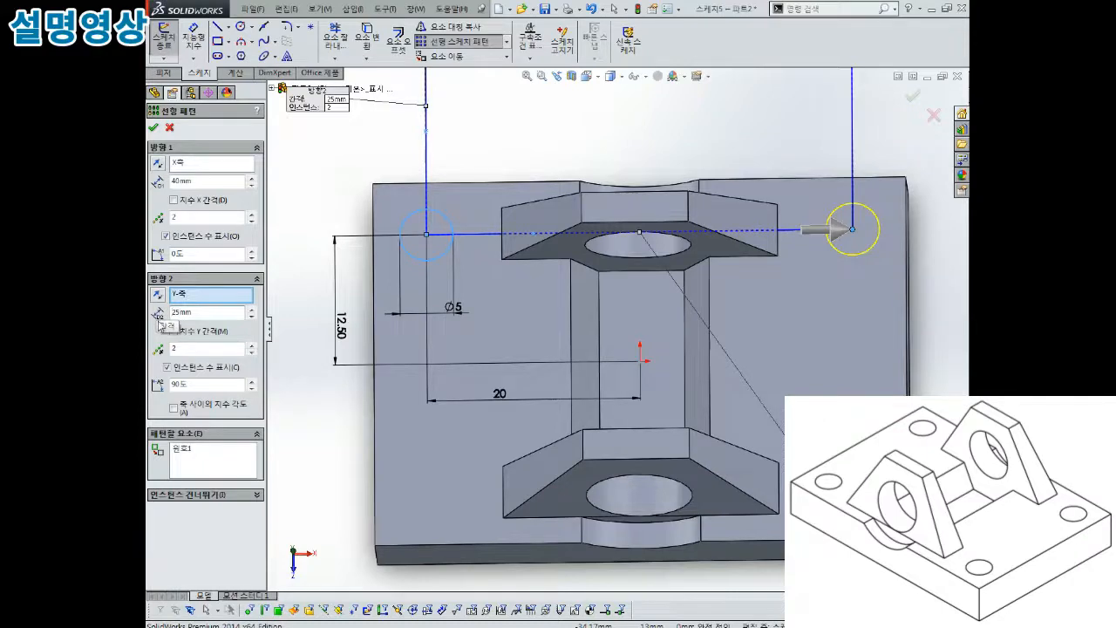
pyautogui.click(160, 295)
pyautogui.scroll(3, 632, 349)
pyautogui.scroll(-1, 741, 436)
pyautogui.moveTo(678, 420); pyautogui.dragTo(667, 399, button='middle')
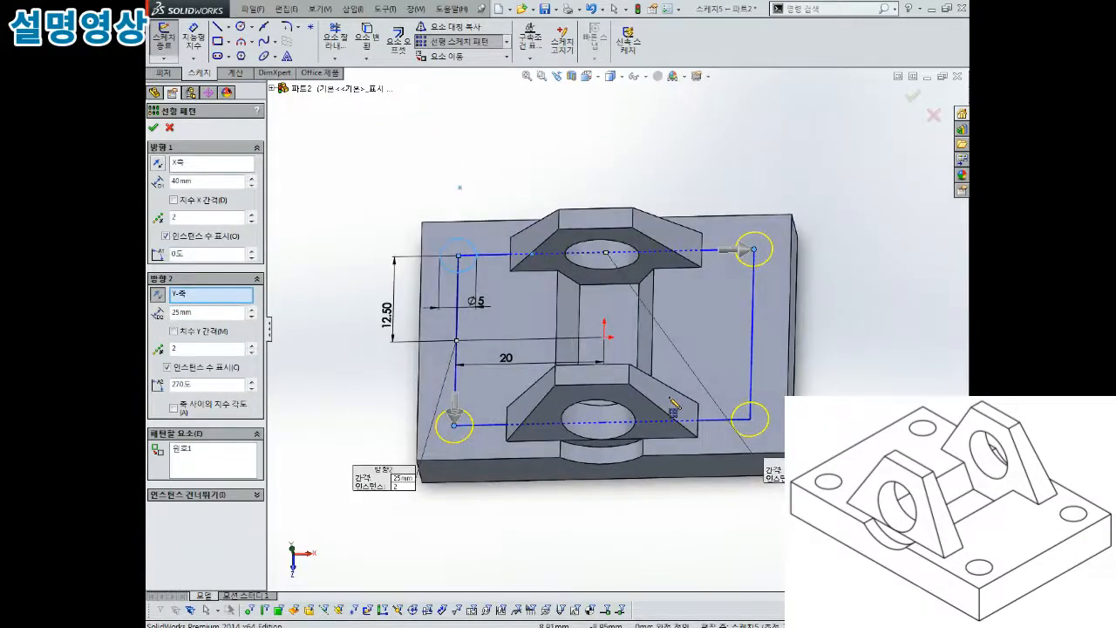
pyautogui.scroll(-1, 666, 400)
pyautogui.scroll(1, 599, 381)
pyautogui.moveTo(599, 380); pyautogui.dragTo(606, 381, button='middle')
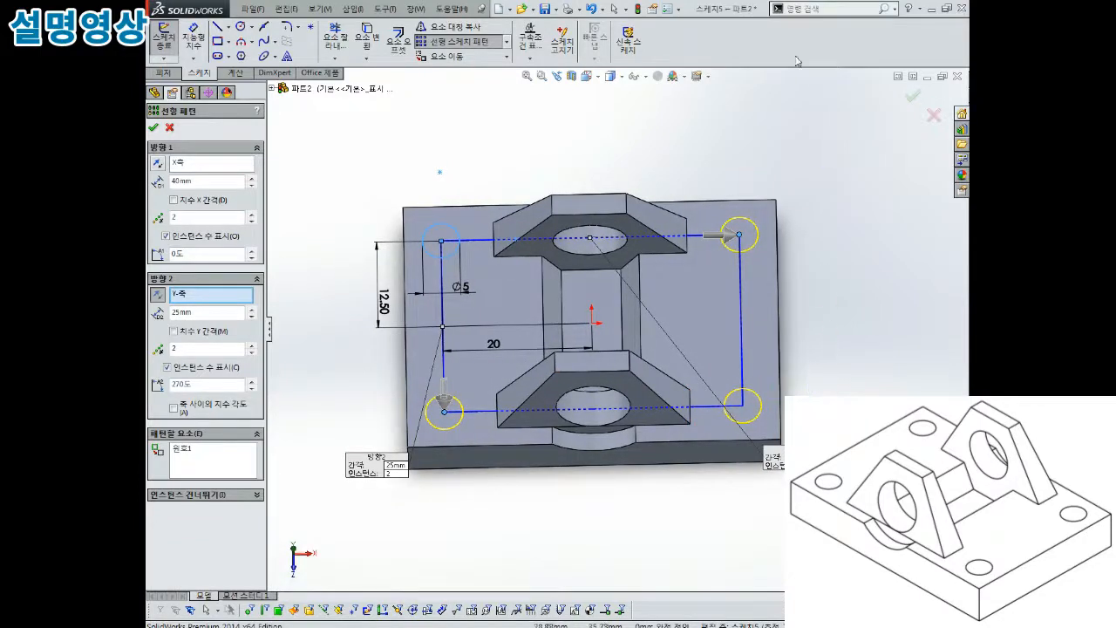
pyautogui.click(911, 98)
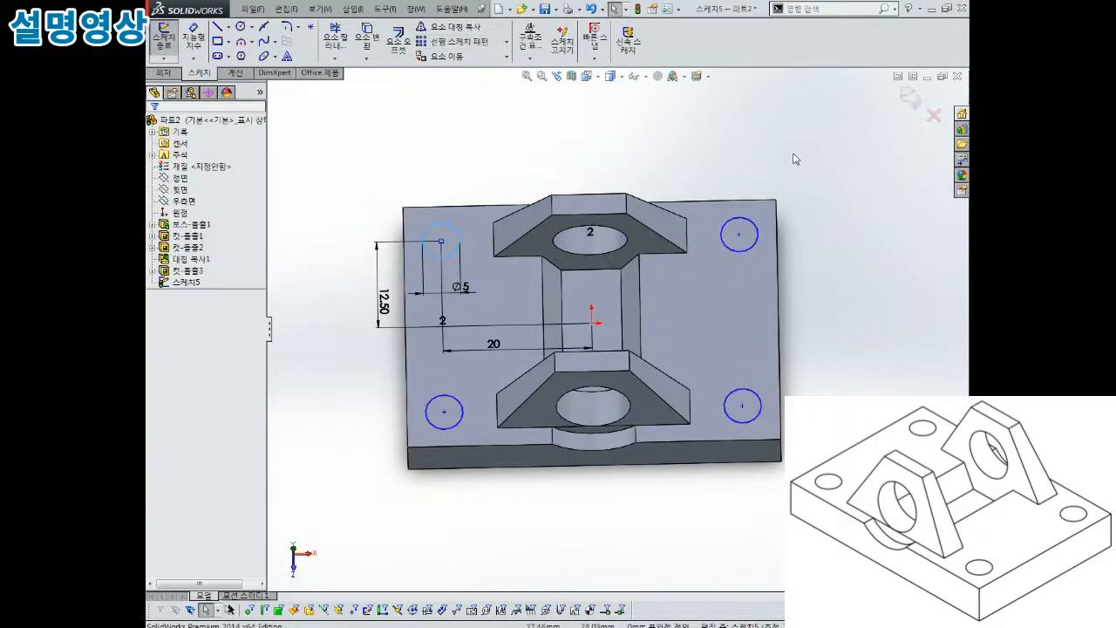
# Step: Extrude-cut the four corner circles through all of the base plate
pyautogui.moveTo(795, 161); pyautogui.dragTo(786, 121, button='middle')
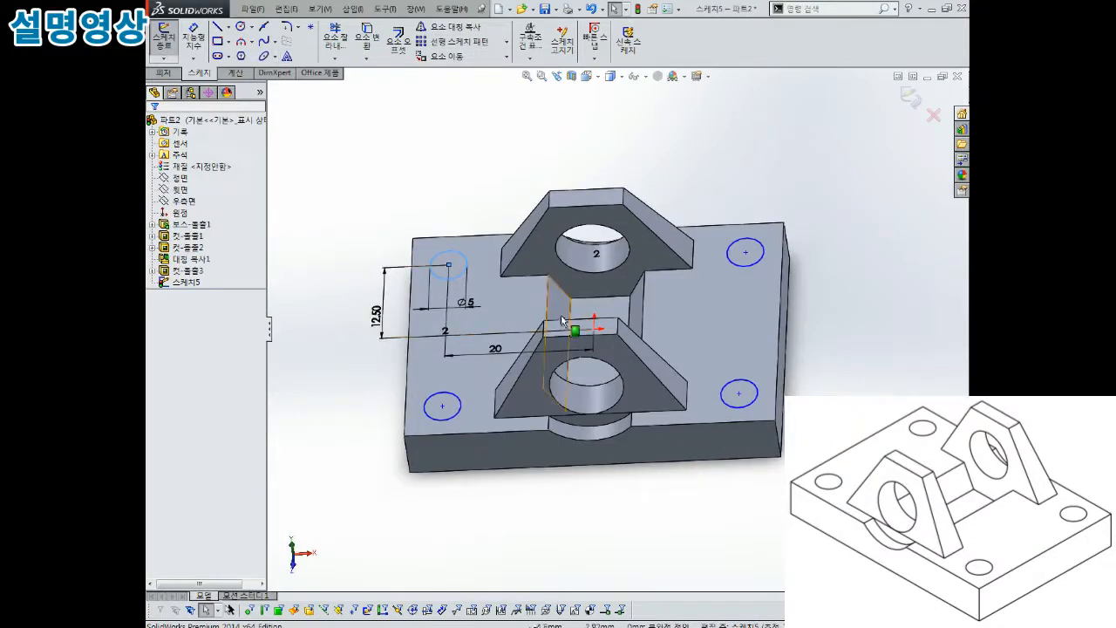
pyautogui.moveTo(732, 144); pyautogui.dragTo(677, 131, button='middle')
pyautogui.click(164, 73)
pyautogui.click(327, 41)
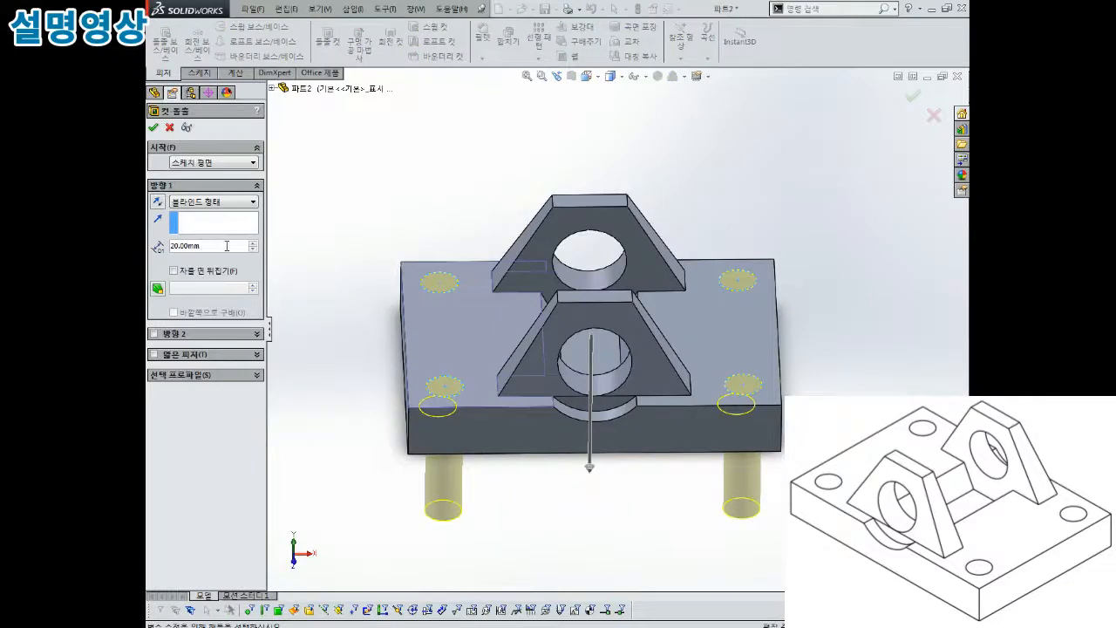
pyautogui.click(212, 201)
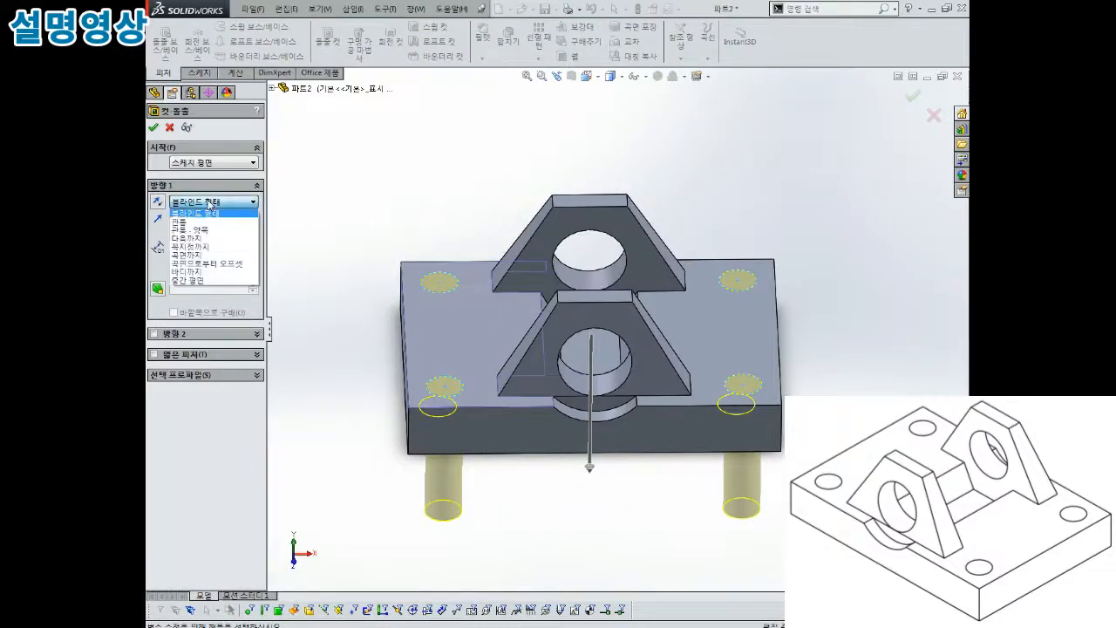
pyautogui.click(196, 218)
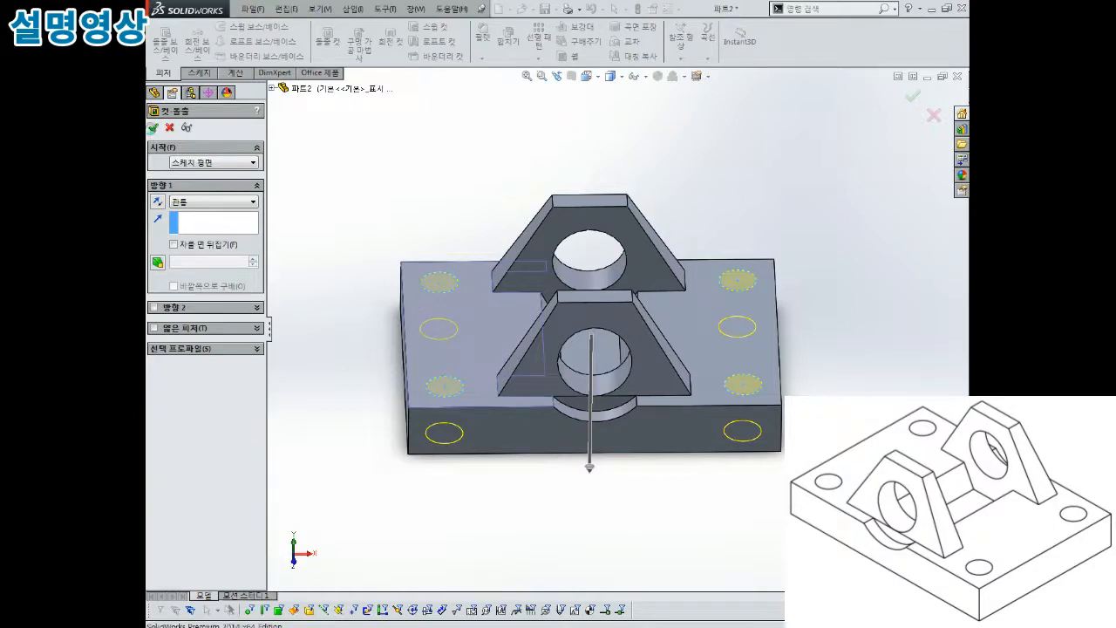
pyautogui.click(152, 128)
# Step: Set up a 0.5 mm by 45° chamfer and select the top edges of the four corner holes
pyautogui.moveTo(399, 154); pyautogui.dragTo(580, 316, button='middle')
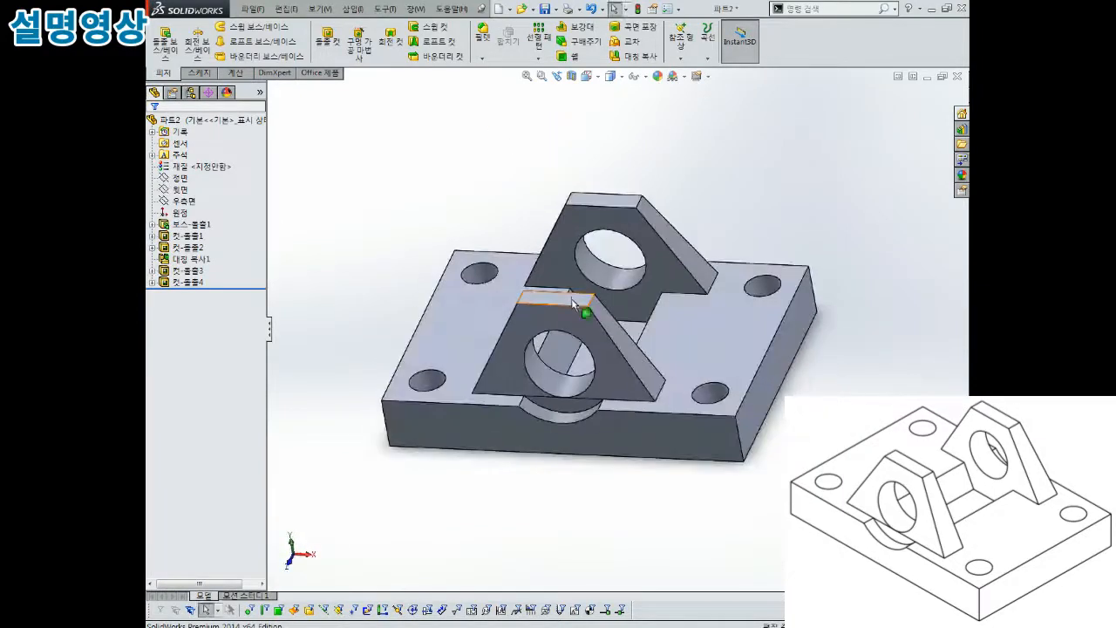
pyautogui.click(482, 58)
pyautogui.click(494, 85)
pyautogui.write('0.5')
pyautogui.press('Return')
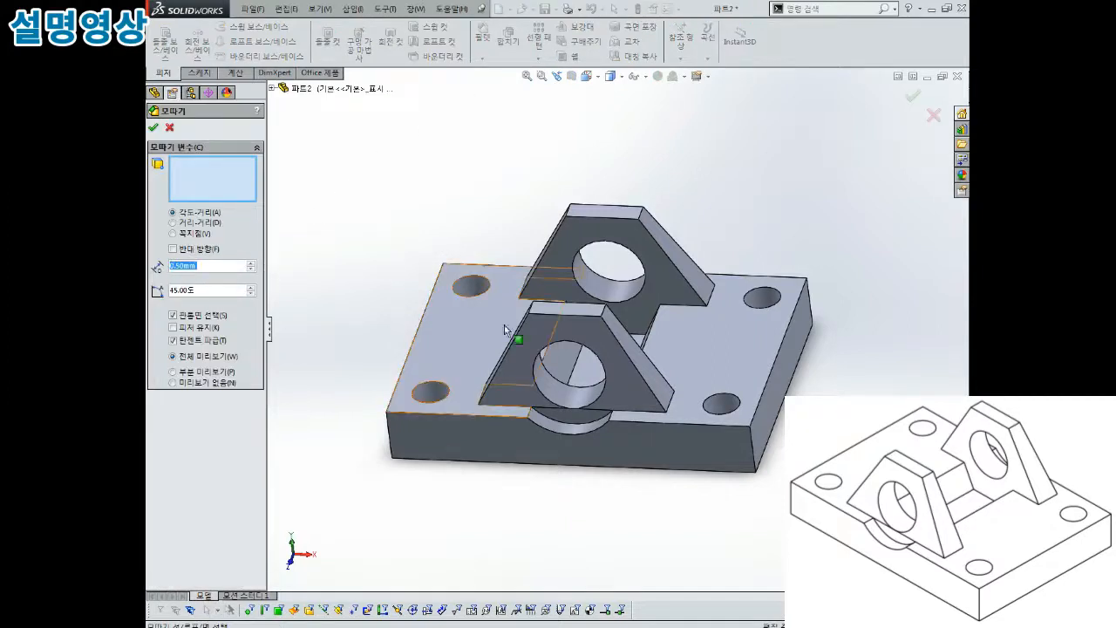
pyautogui.click(470, 295)
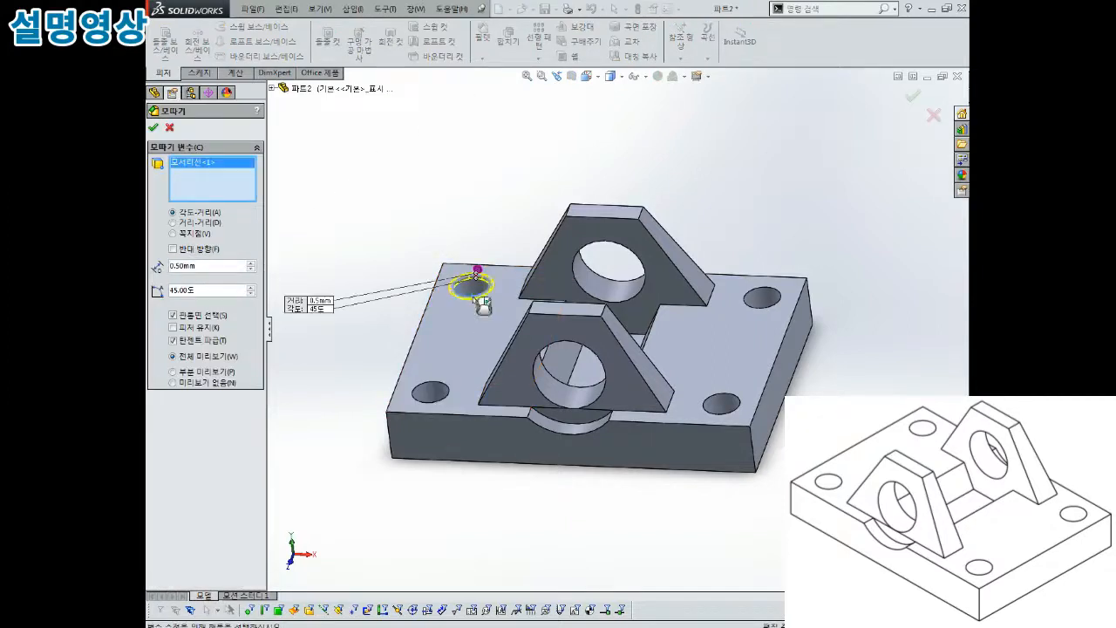
pyautogui.click(439, 385)
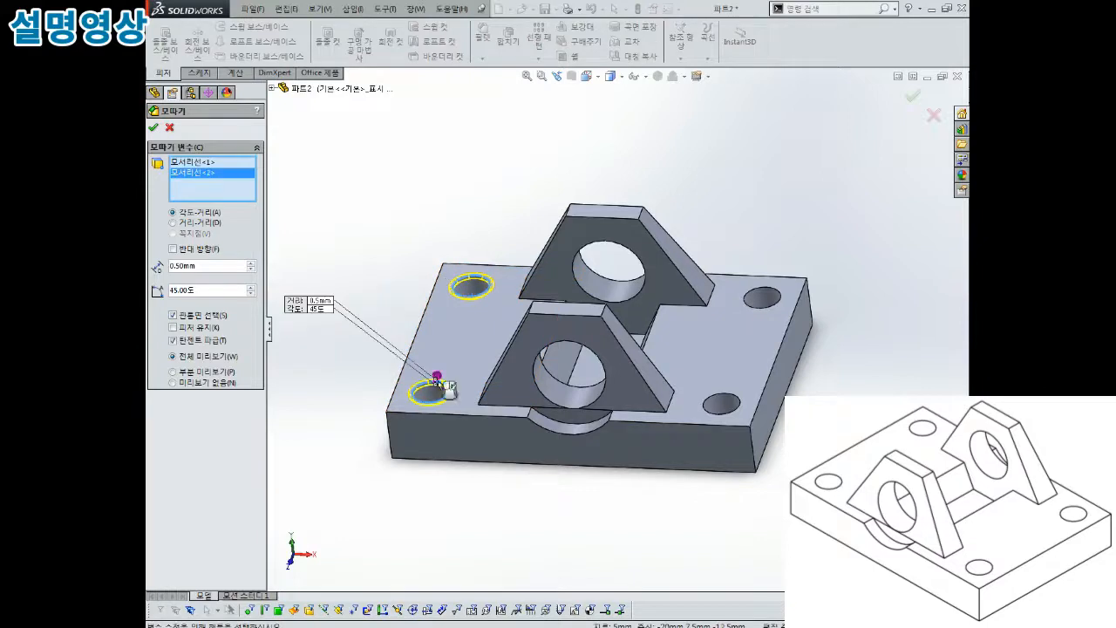
pyautogui.click(757, 309)
pyautogui.click(724, 395)
# Step: Add the bottom edges of the four corner holes to the chamfer selection
pyautogui.moveTo(724, 395); pyautogui.dragTo(426, 386, button='middle')
pyautogui.click(426, 387)
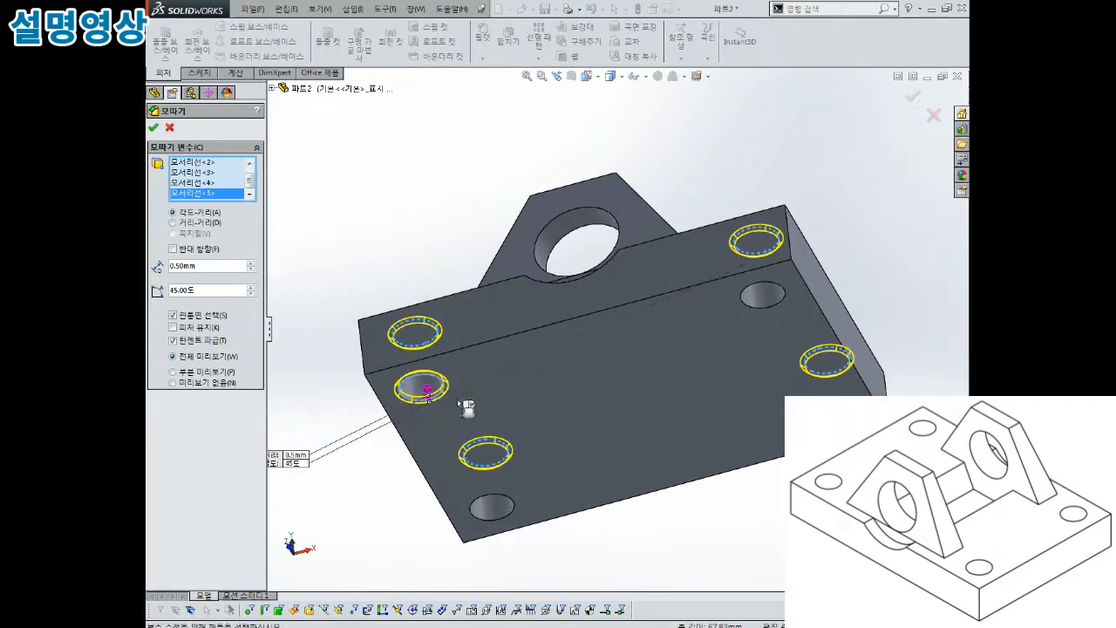
pyautogui.click(507, 504)
pyautogui.click(760, 307)
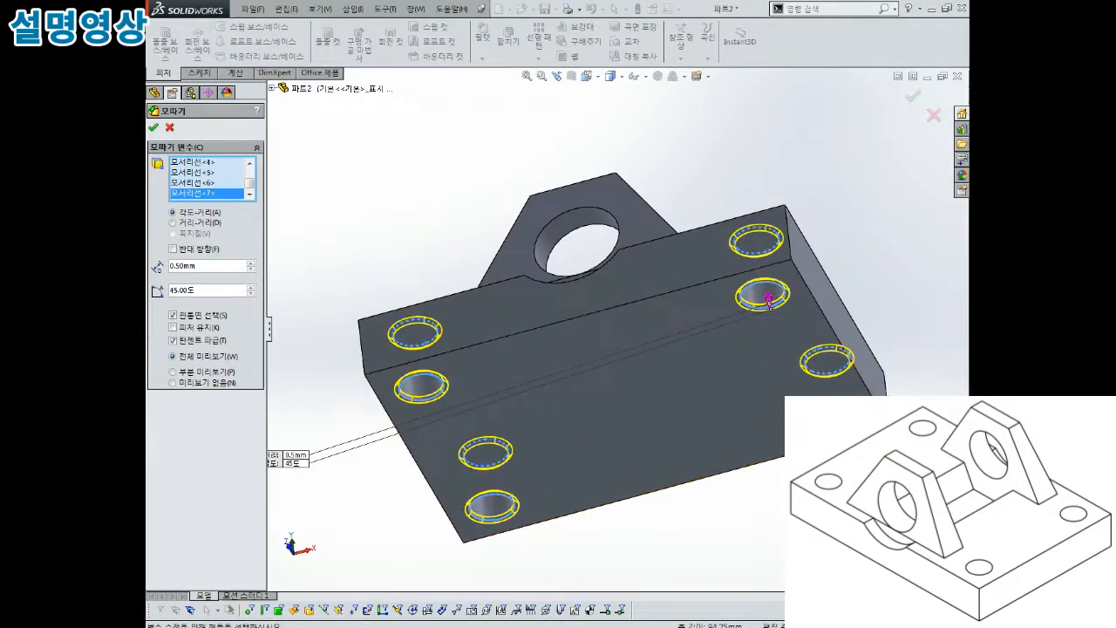
pyautogui.click(834, 420)
# Step: Try adding the front upright's outer hole edge to the chamfer, remove it and accept the corner-hole chamfer
pyautogui.scroll(-1, 764, 267)
pyautogui.moveTo(739, 302); pyautogui.dragTo(615, 384, button='middle')
pyautogui.scroll(-1, 576, 369)
pyautogui.click(517, 339)
pyautogui.scroll(1, 646, 305)
pyautogui.scroll(2, 610, 323)
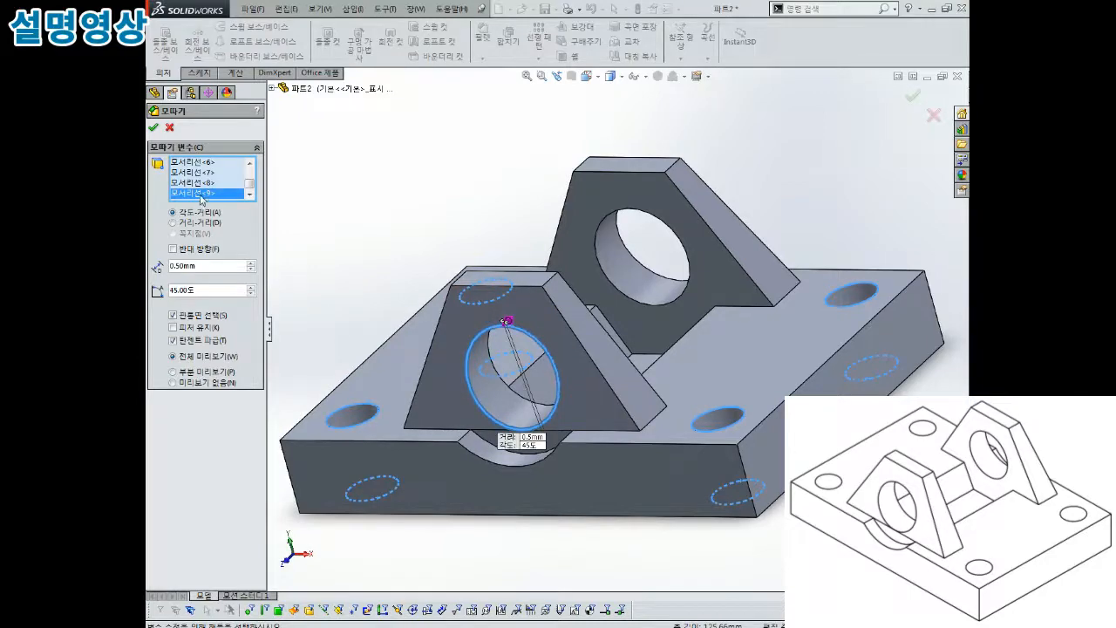
pyautogui.moveTo(591, 268); pyautogui.dragTo(582, 292, button='middle')
# Step: Try to chamfer the outer edge of the front upright's hole at 45°, testing distances of 0.2, 0.1, 2 and 0.5 mm
pyautogui.click(481, 35)
pyautogui.click(481, 59)
pyautogui.click(504, 83)
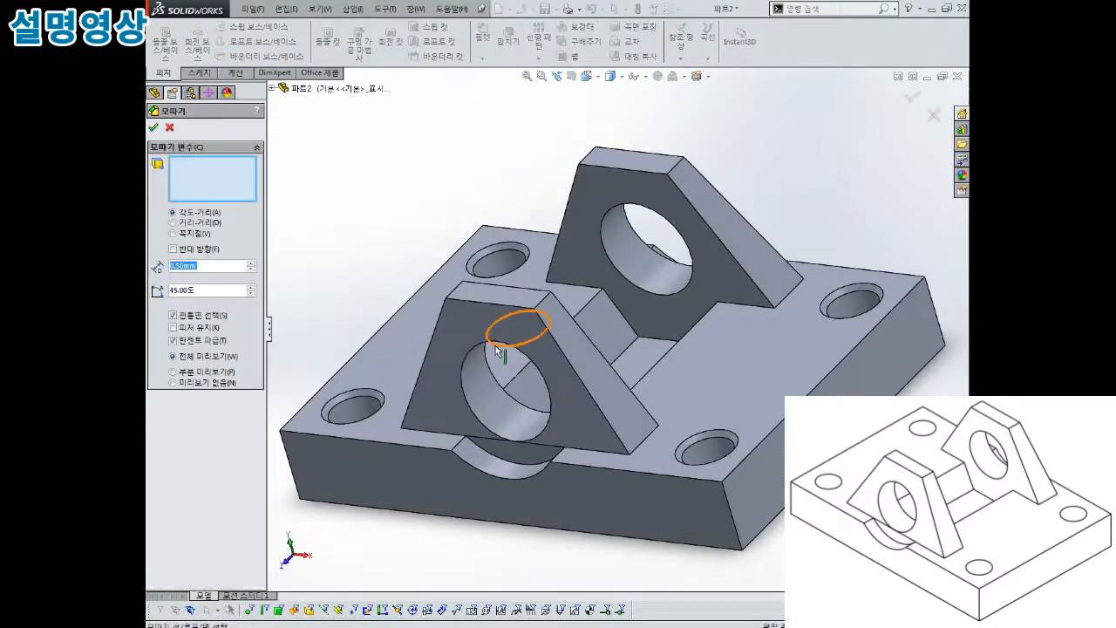
pyautogui.click(489, 347)
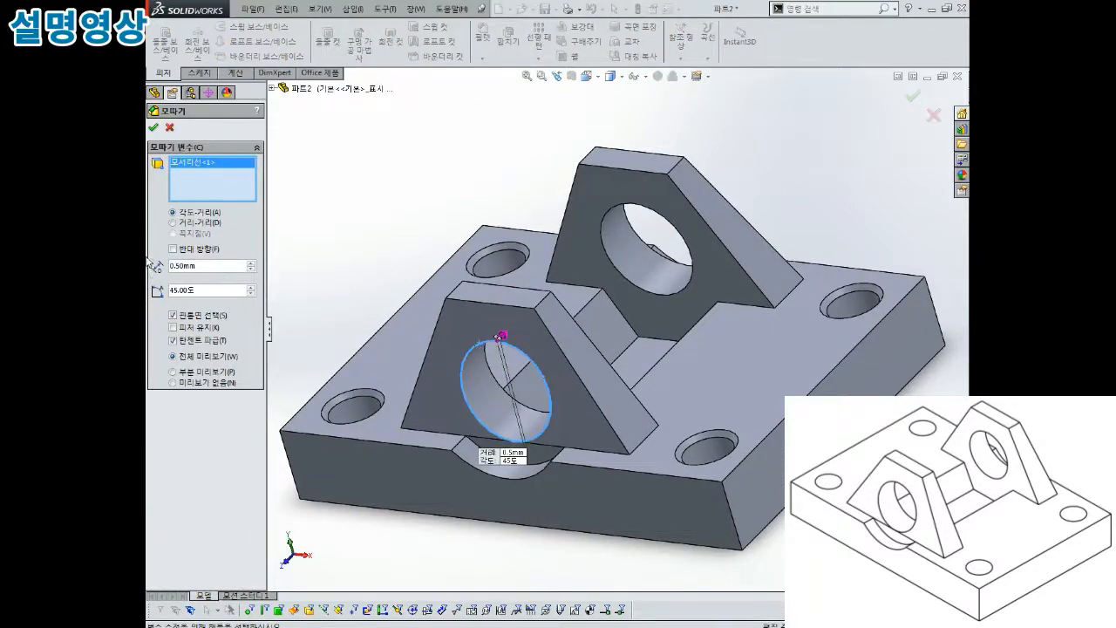
pyautogui.write('0.2')
pyautogui.press('Return')
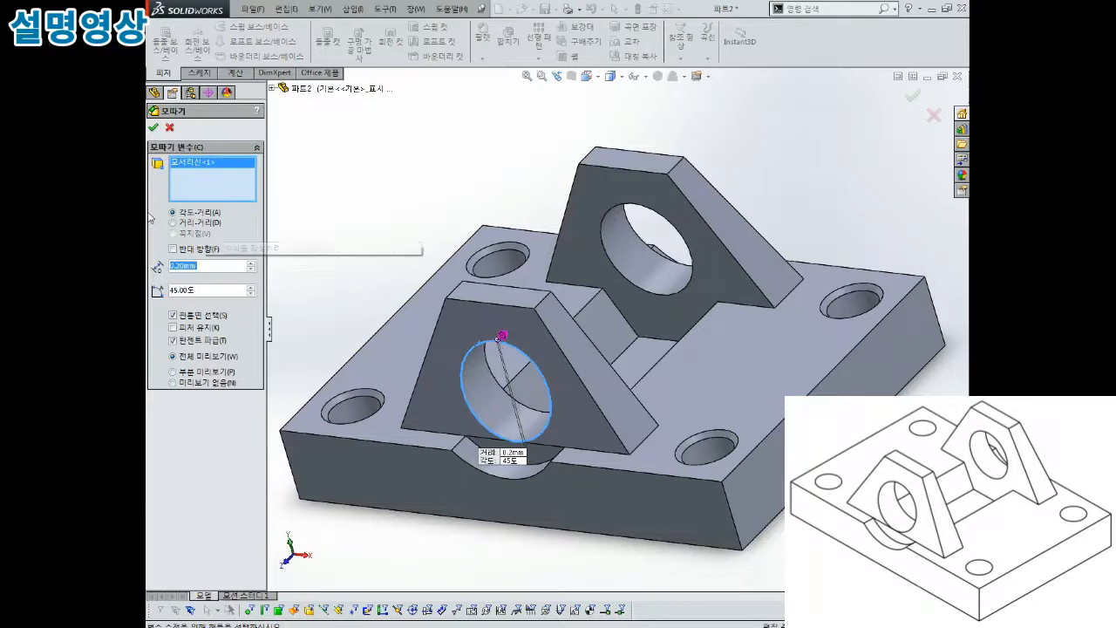
pyautogui.write('0.1')
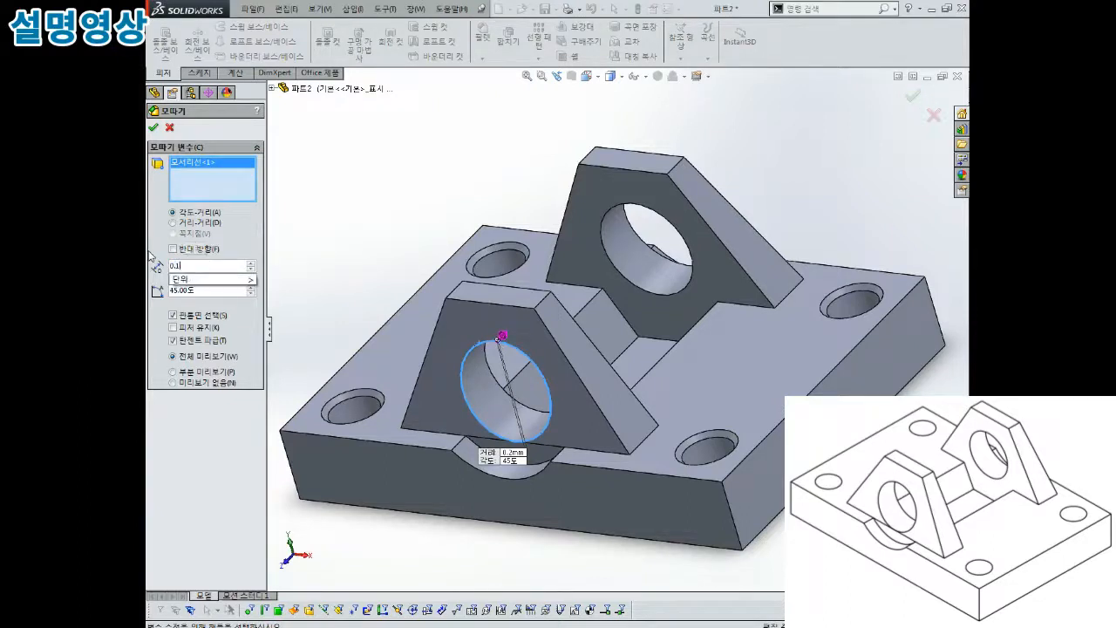
pyautogui.press('Return')
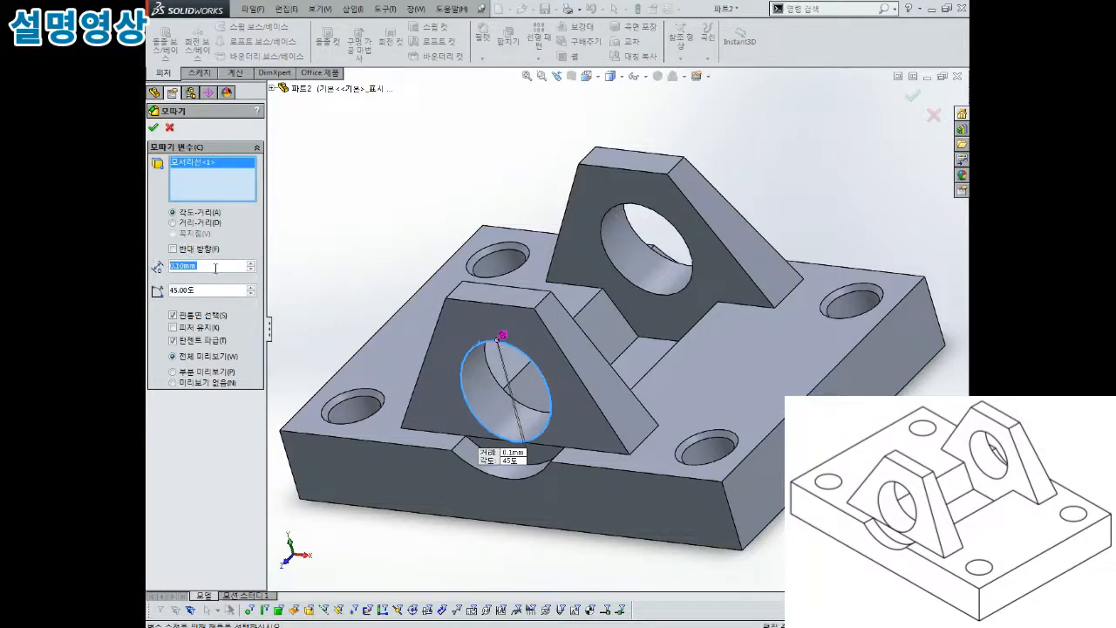
pyautogui.write('2')
pyautogui.press('Return')
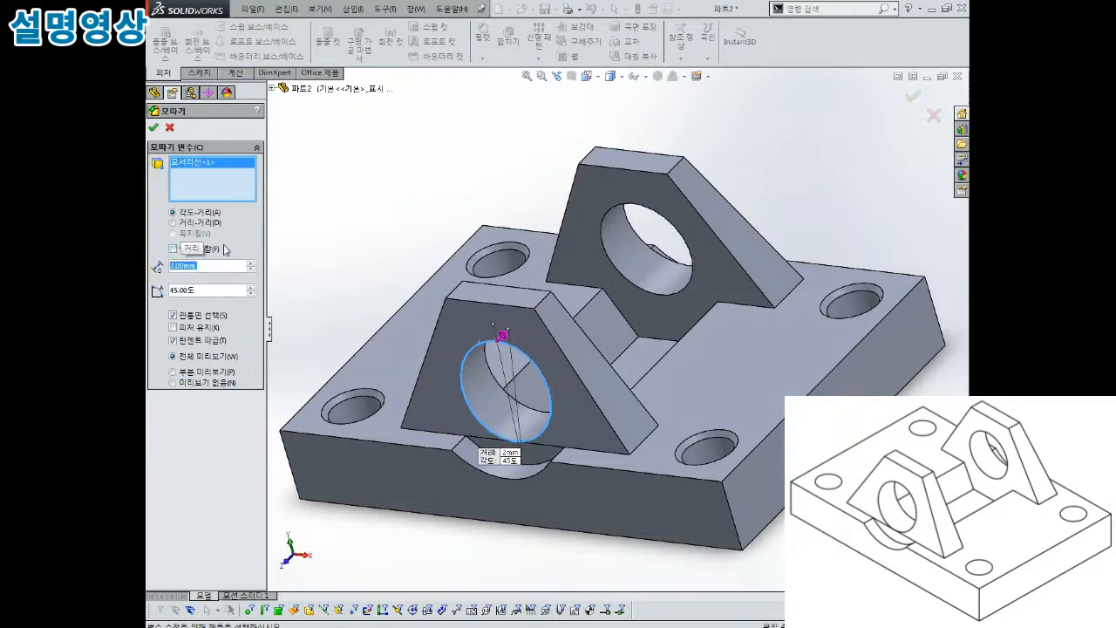
pyautogui.write('0.5')
pyautogui.press('Return')
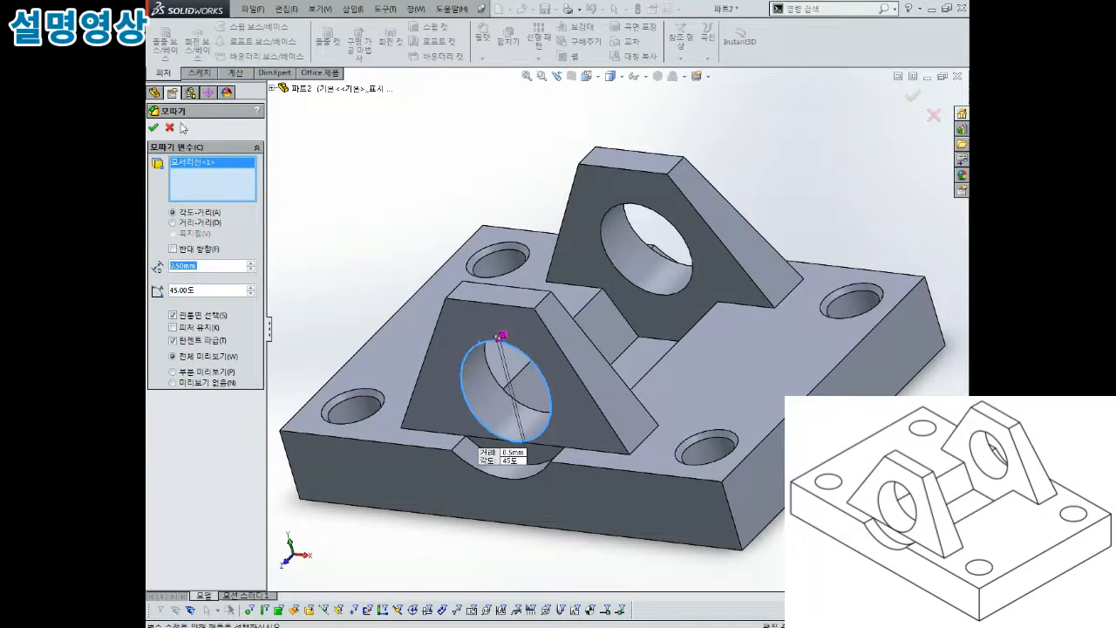
pyautogui.press('Return')
pyautogui.press('f')
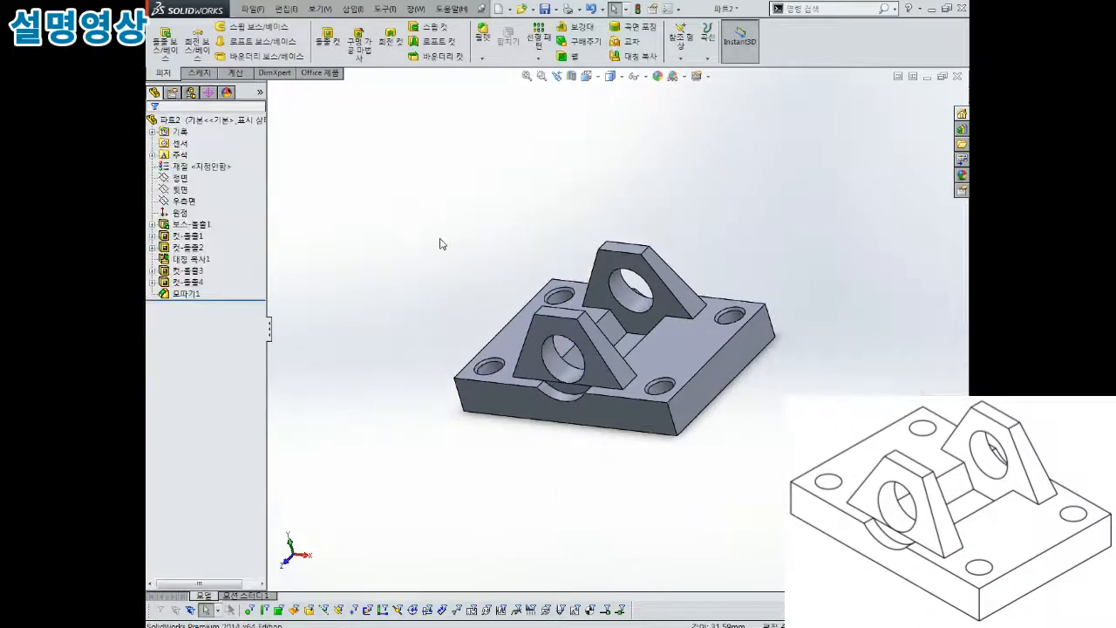
# Step: Chamfer the inner-face hole edges of both uprights at 0.5 mm by 45°
pyautogui.scroll(-5, 593, 345)
pyautogui.moveTo(614, 342); pyautogui.dragTo(578, 114, button='middle')
pyautogui.click(484, 60)
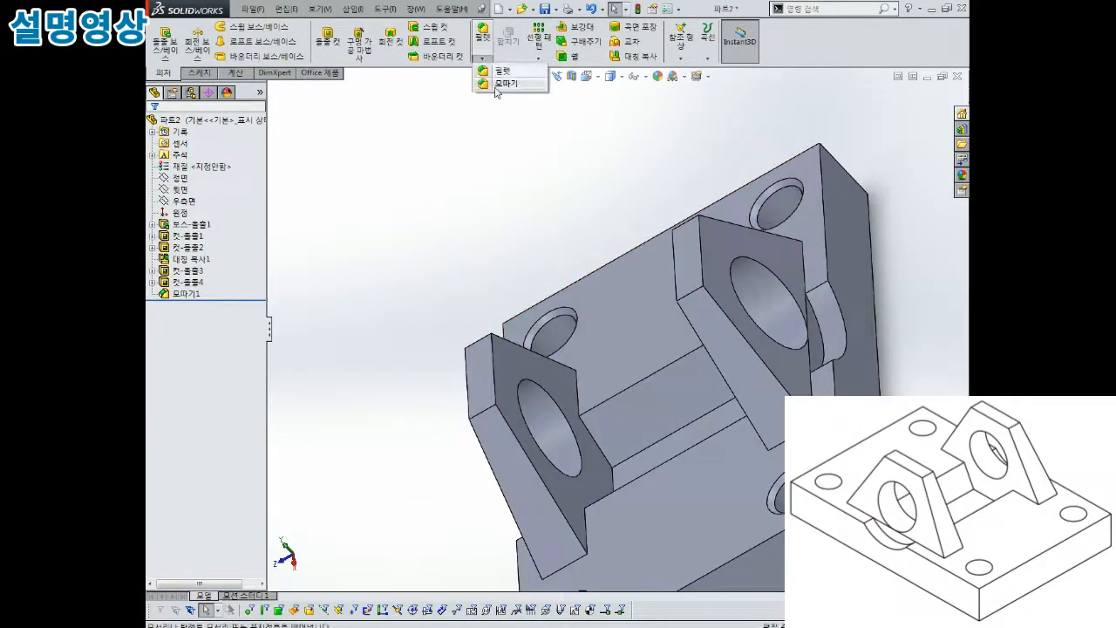
pyautogui.click(499, 87)
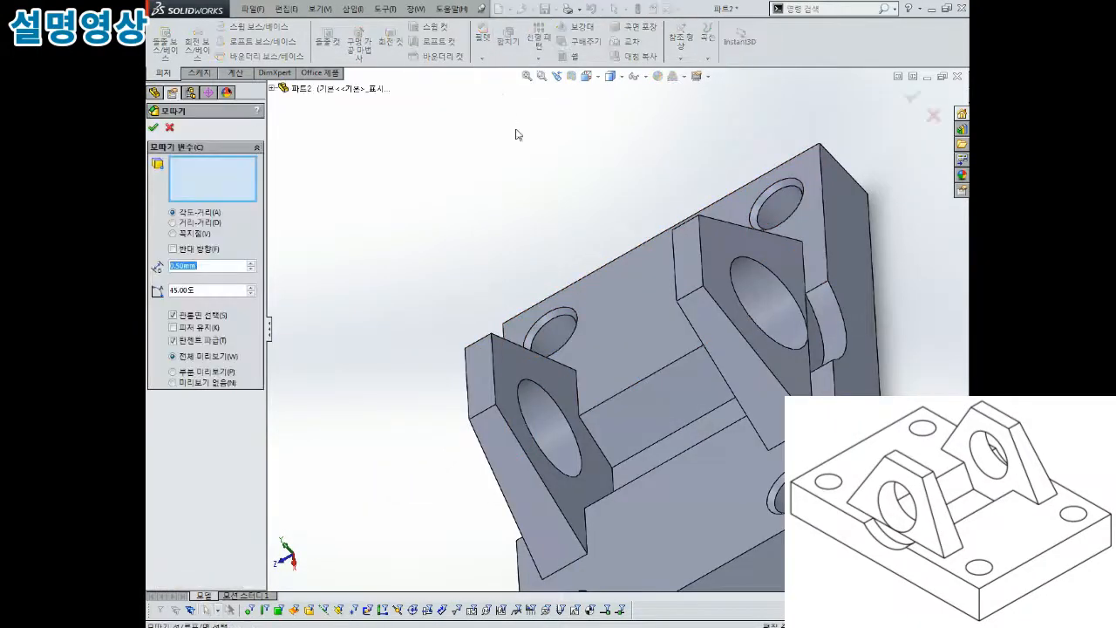
pyautogui.click(549, 397)
pyautogui.moveTo(549, 397); pyautogui.dragTo(773, 267, button='middle')
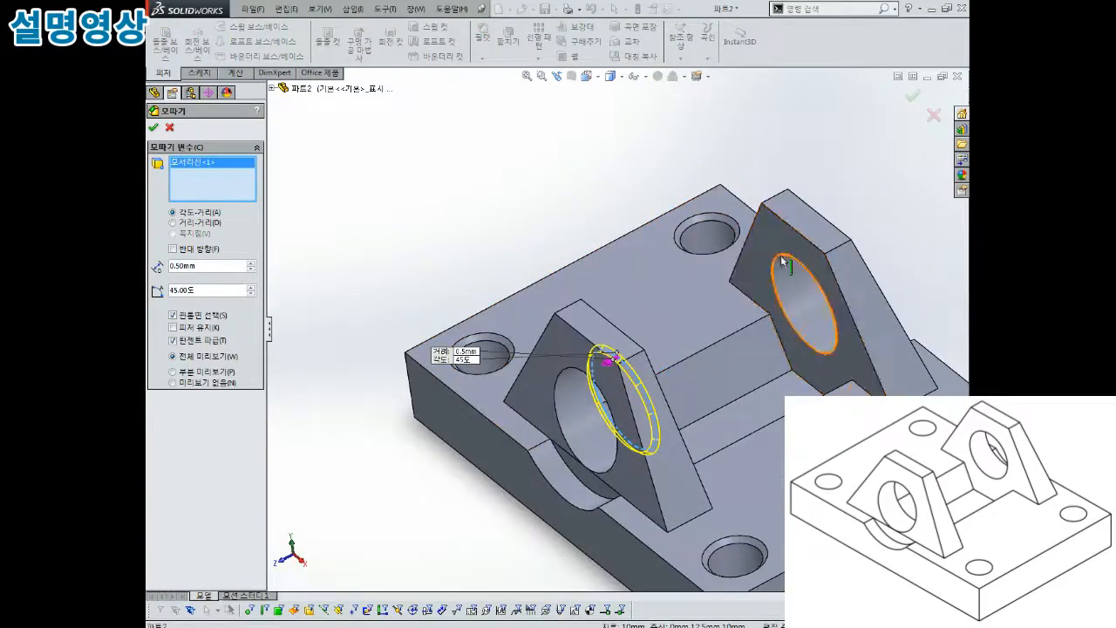
pyautogui.click(789, 263)
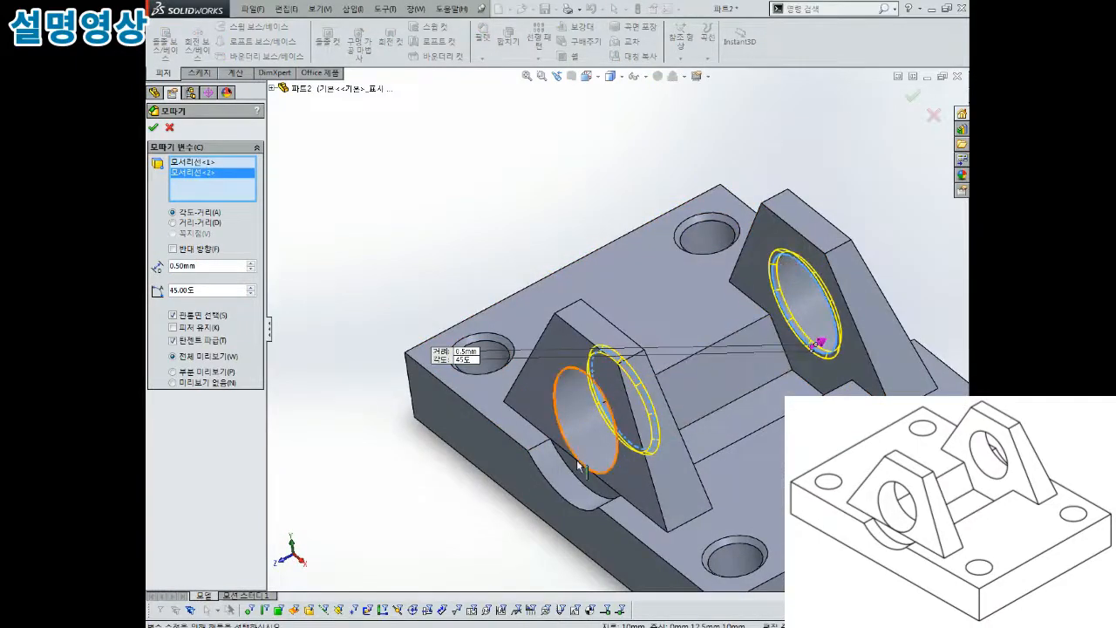
pyautogui.scroll(2, 593, 472)
pyautogui.scroll(-2, 595, 475)
pyautogui.moveTo(777, 324); pyautogui.dragTo(729, 293, button='middle')
pyautogui.click(153, 128)
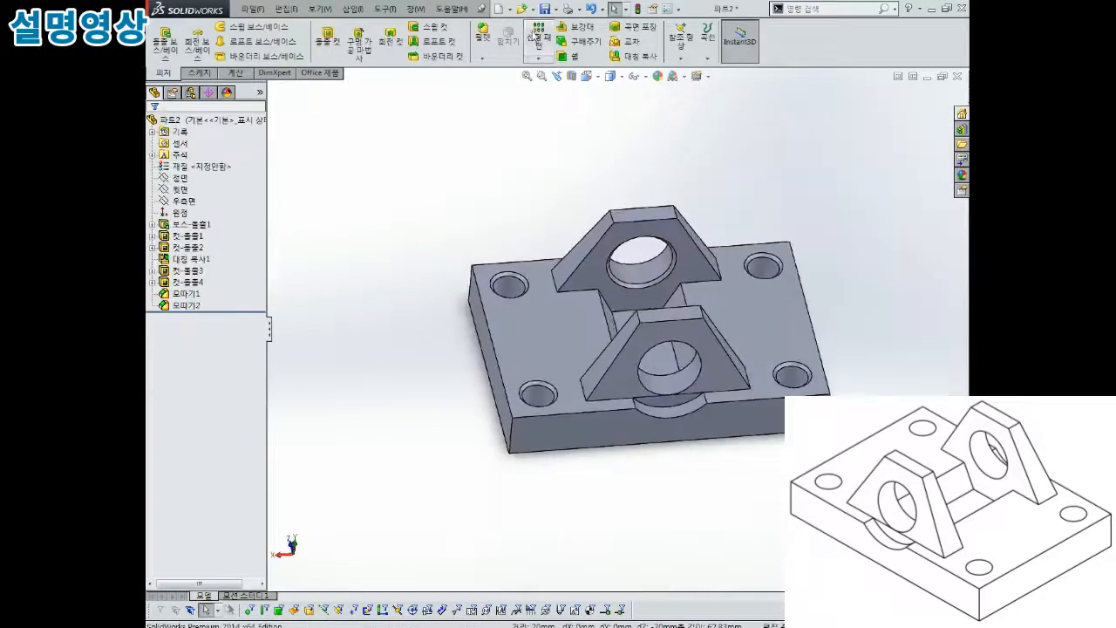
# Step: Fillet the base plate's four vertical corner edges with a 5 mm radius
pyautogui.click(484, 34)
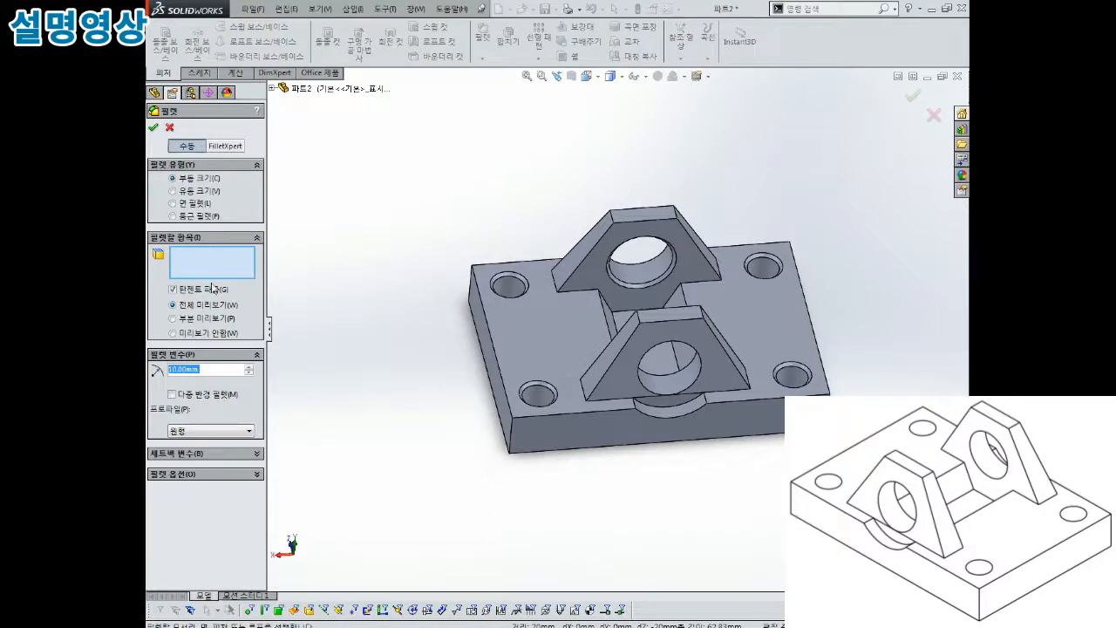
pyautogui.write('5')
pyautogui.press('Return')
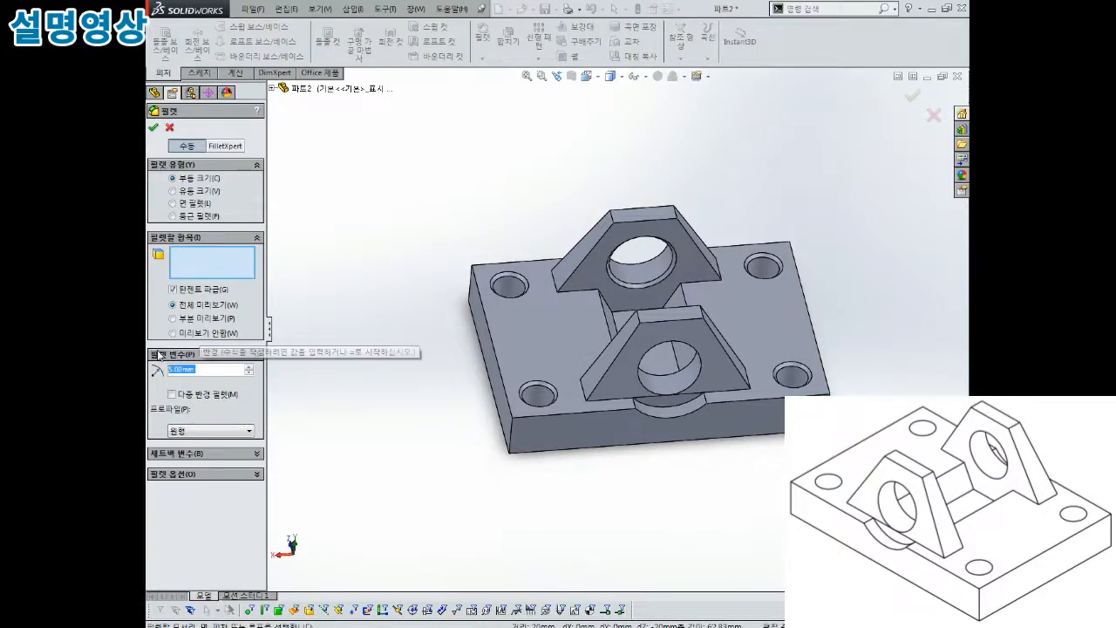
pyautogui.click(506, 443)
pyautogui.moveTo(506, 443); pyautogui.dragTo(783, 363, button='middle')
pyautogui.click(453, 273)
pyautogui.click(729, 383)
pyautogui.moveTo(742, 242); pyautogui.dragTo(690, 174, button='middle')
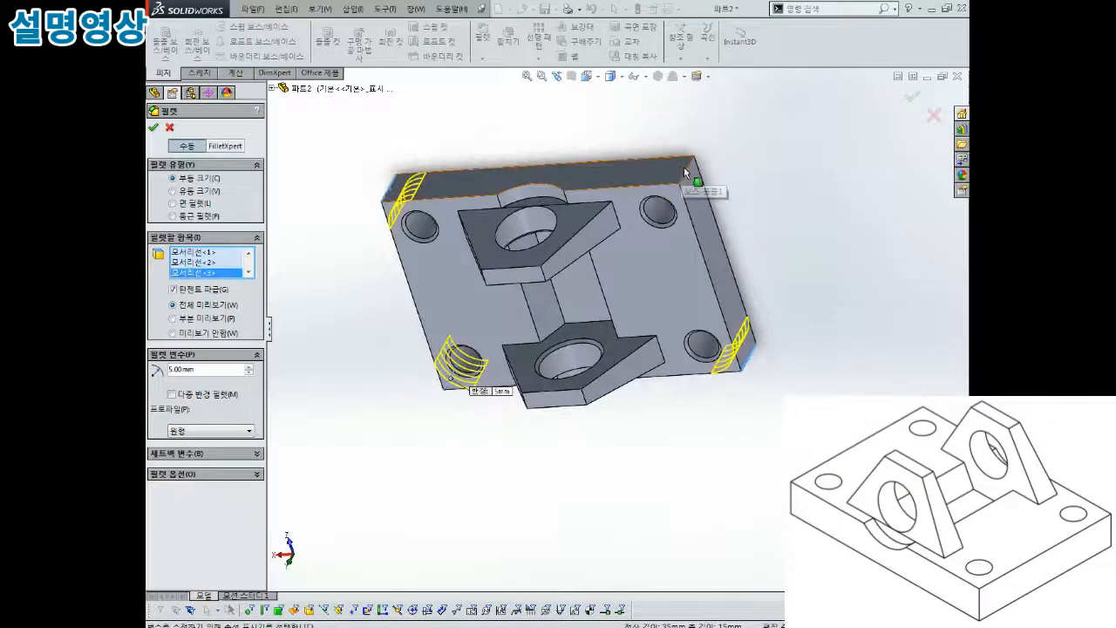
pyautogui.click(688, 173)
pyautogui.moveTo(688, 173); pyautogui.dragTo(654, 206, button='middle')
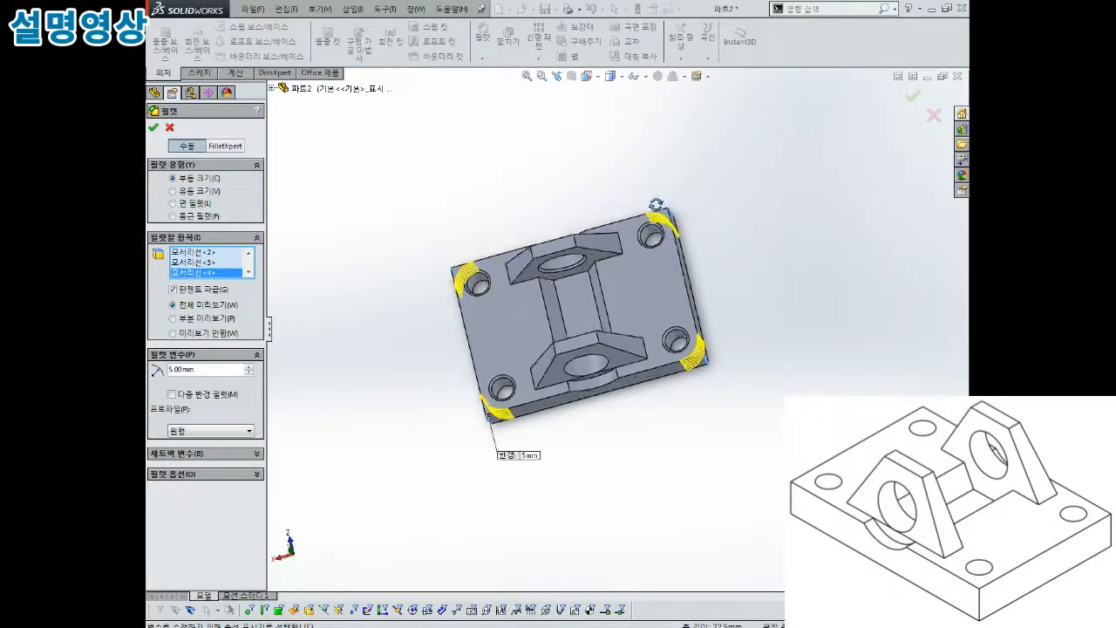
pyautogui.press('Return')
# Step: Set the whole part's appearance color to light pink, RGB 255, 192, 192
pyautogui.moveTo(519, 340); pyautogui.dragTo(600, 263, button='middle')
pyautogui.scroll(3, 544, 277)
pyautogui.scroll(-3, 535, 430)
pyautogui.scroll(-2, 666, 410)
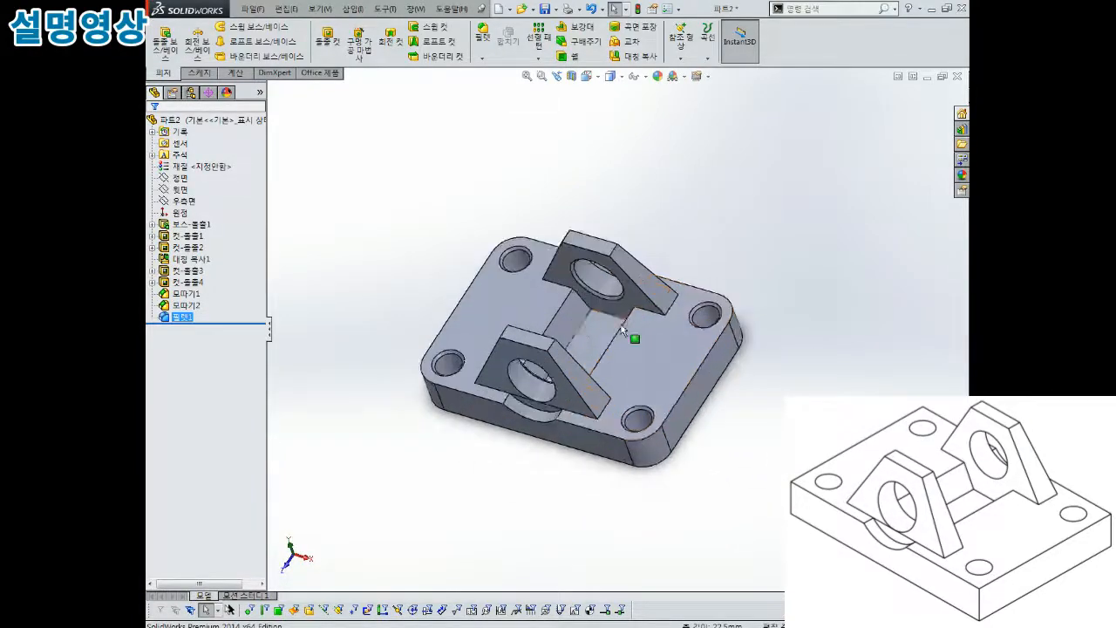
pyautogui.moveTo(624, 324); pyautogui.dragTo(612, 322, button='middle')
pyautogui.rightClick(183, 122)
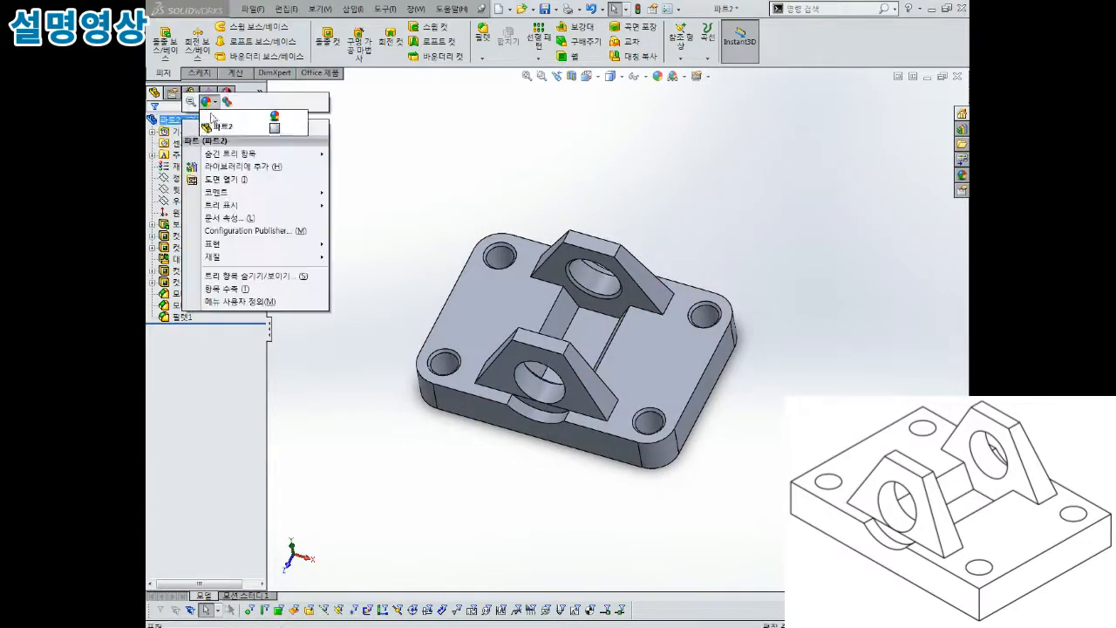
pyautogui.click(220, 126)
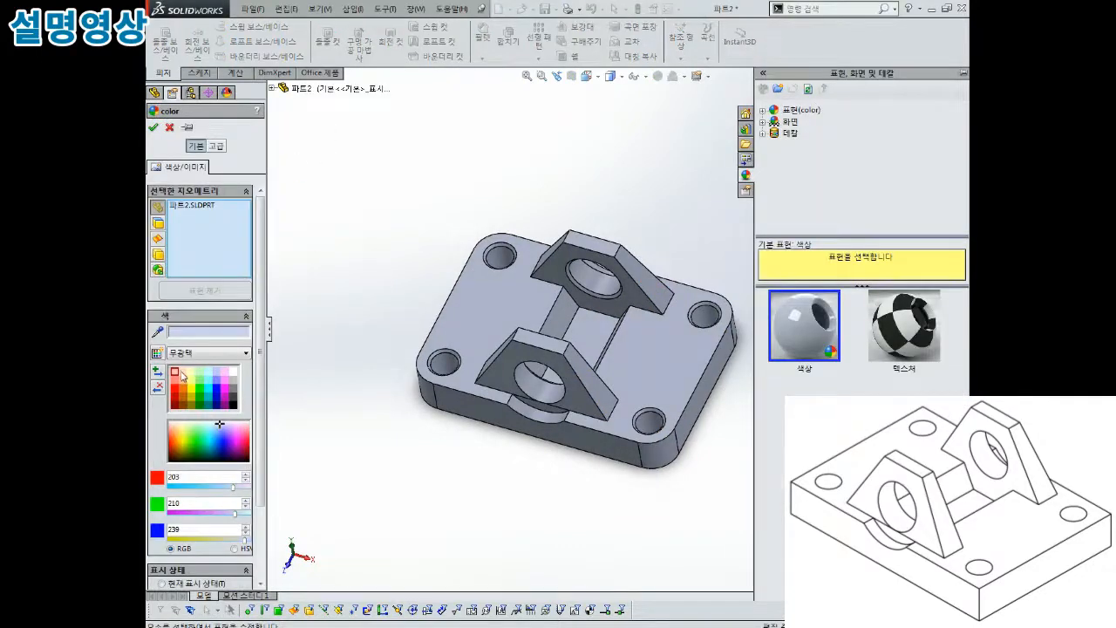
pyautogui.click(174, 373)
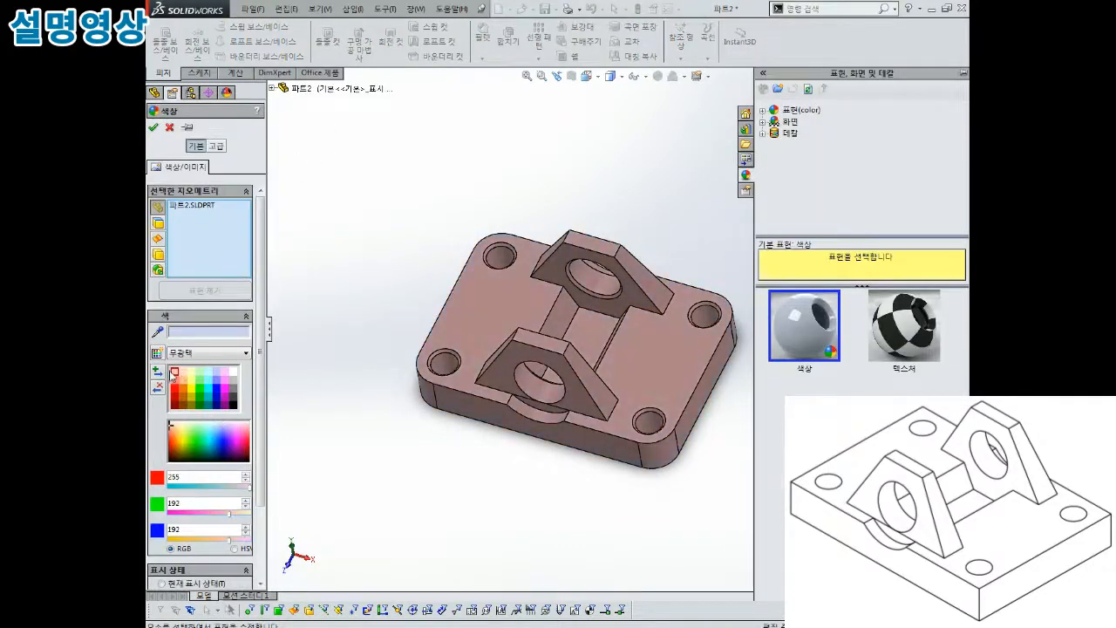
pyautogui.click(153, 129)
# Step: Save the part in the 0814 folder under the file name 2
pyautogui.scroll(-5, 524, 318)
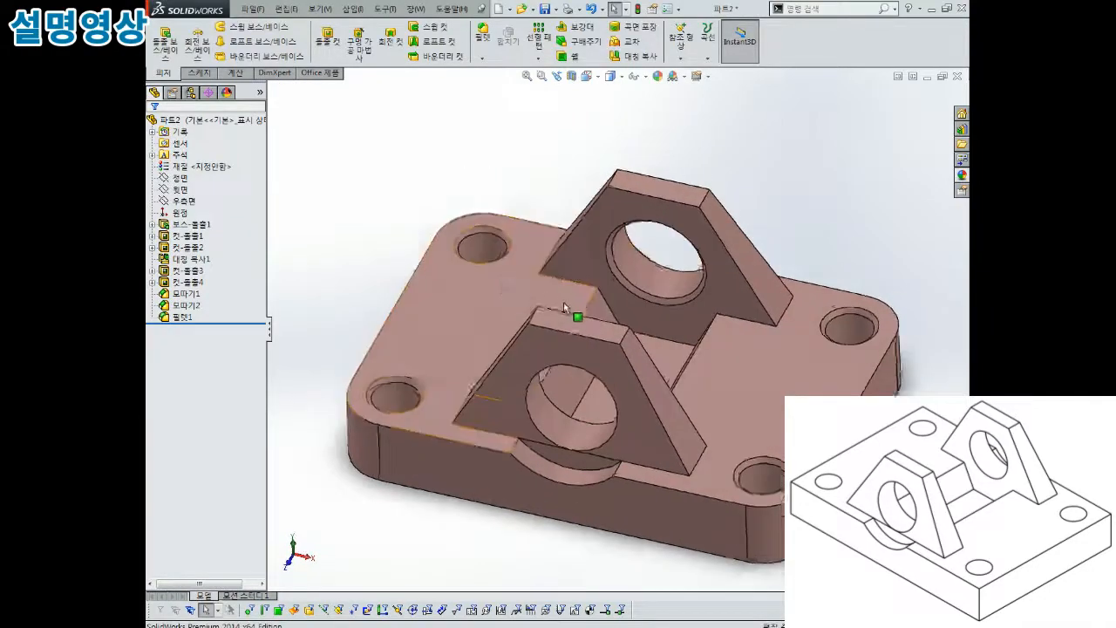
pyautogui.scroll(5, 567, 312)
pyautogui.hotkey('ctrl', 's')
pyautogui.write('2')
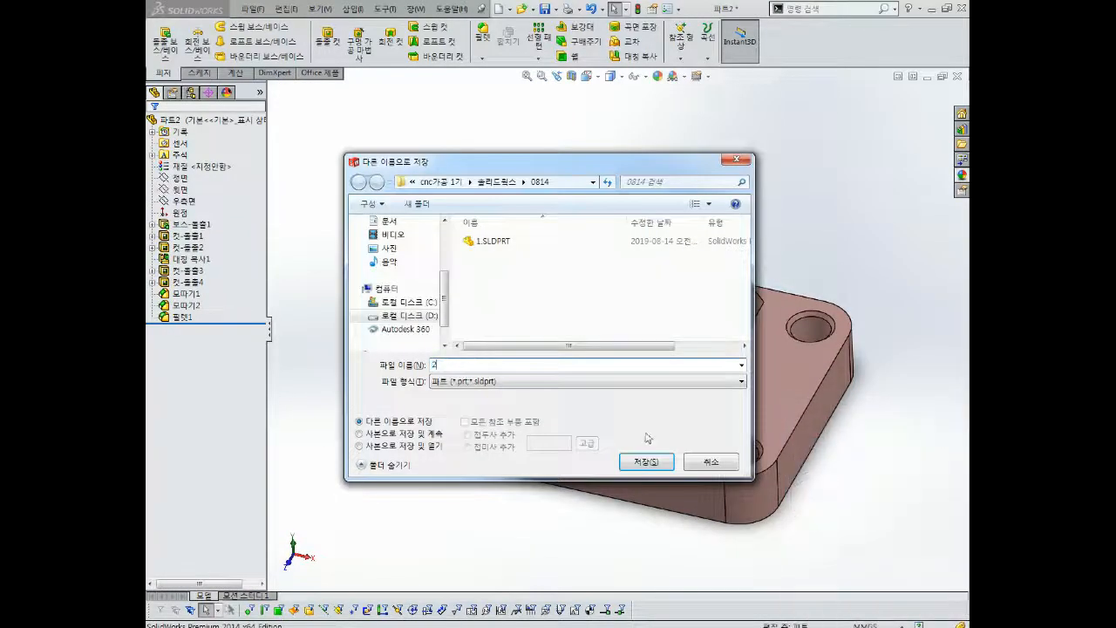
pyautogui.click(647, 462)
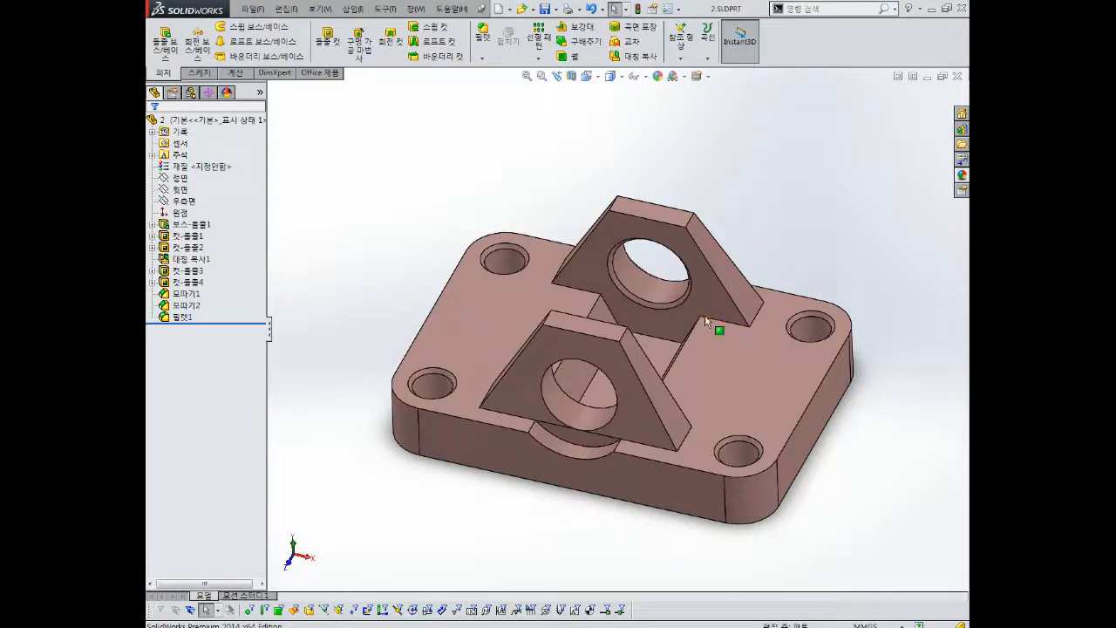